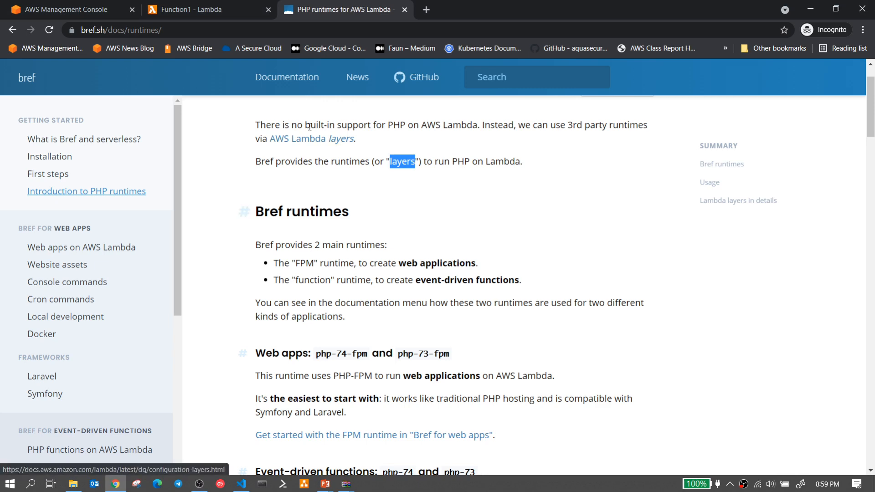
- Create a new Lambda function from scratch in the AWS console, named Function2 with the Python 3.7 runtime
left_click(222, 10)
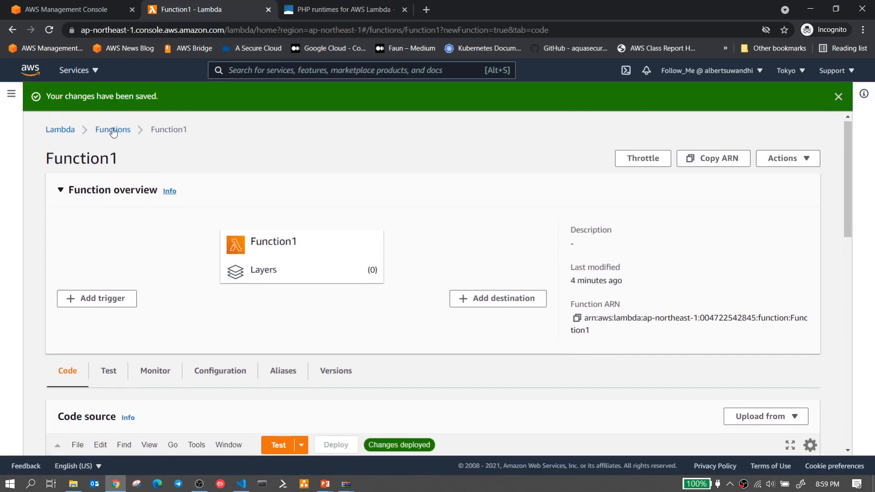
left_click(112, 131)
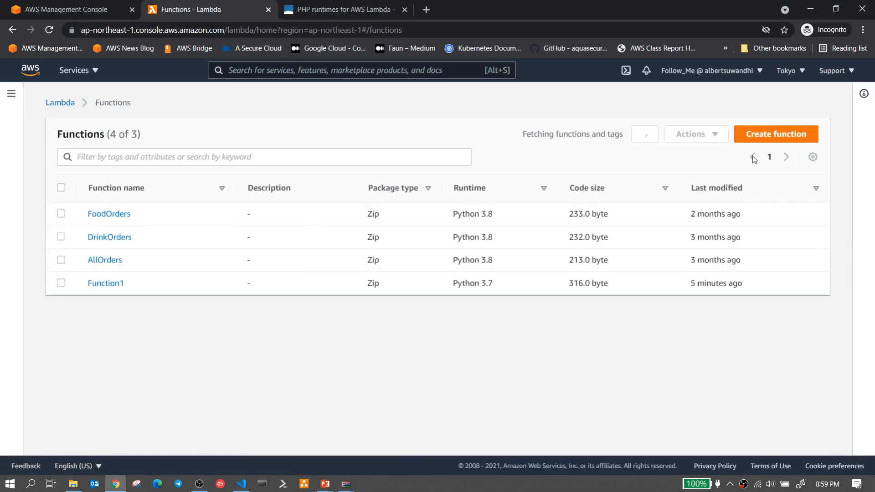
left_click(772, 137)
left_click(113, 335)
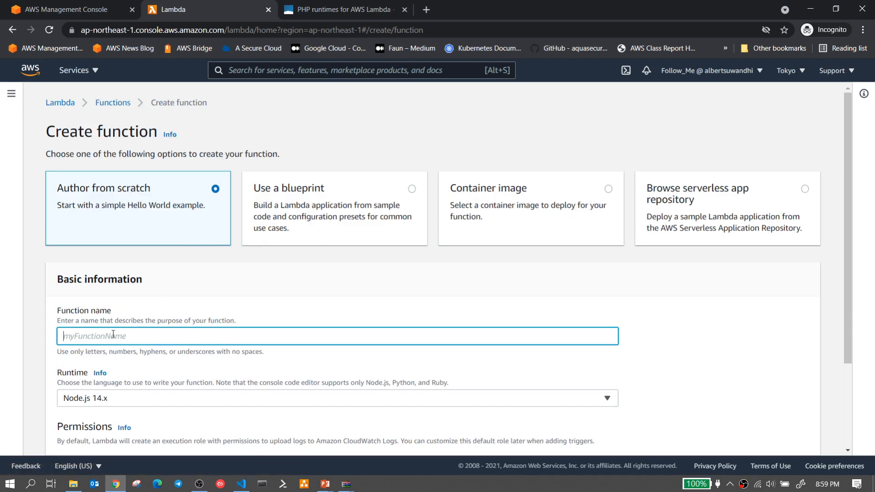
type("Function2")
left_click(118, 404)
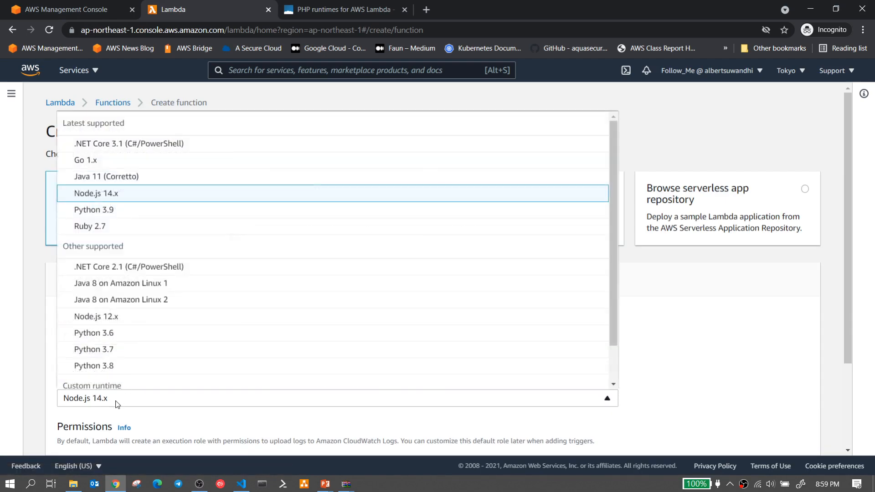
scroll(127, 332, "down", 1)
left_click(111, 307)
scroll(134, 330, "down", 2)
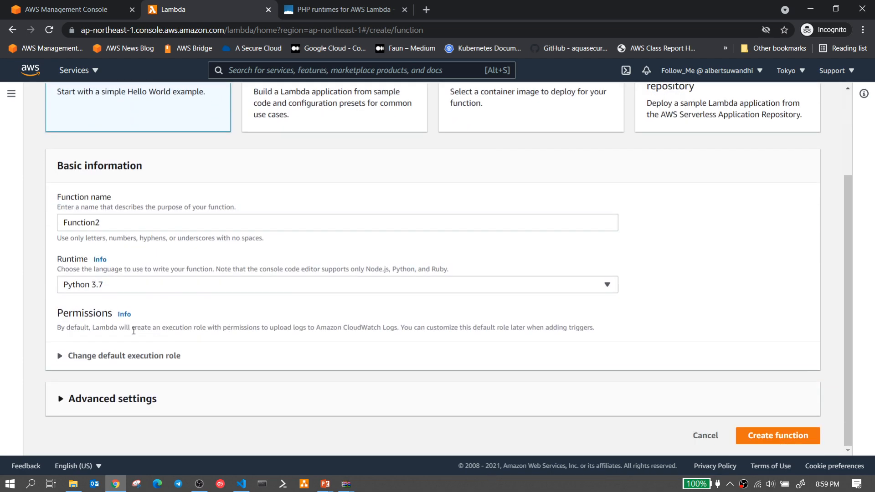
left_click(778, 435)
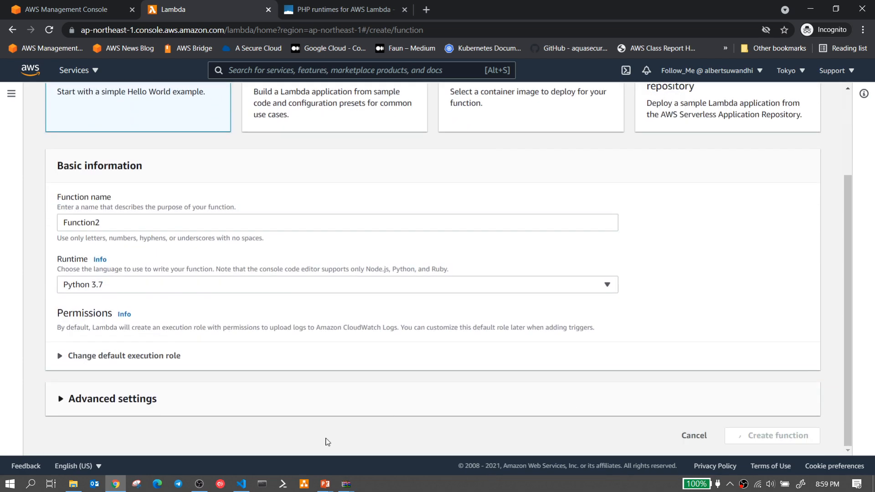
- Switch to Visual Studio Code and copy all the code from lambda.py
left_click(241, 483)
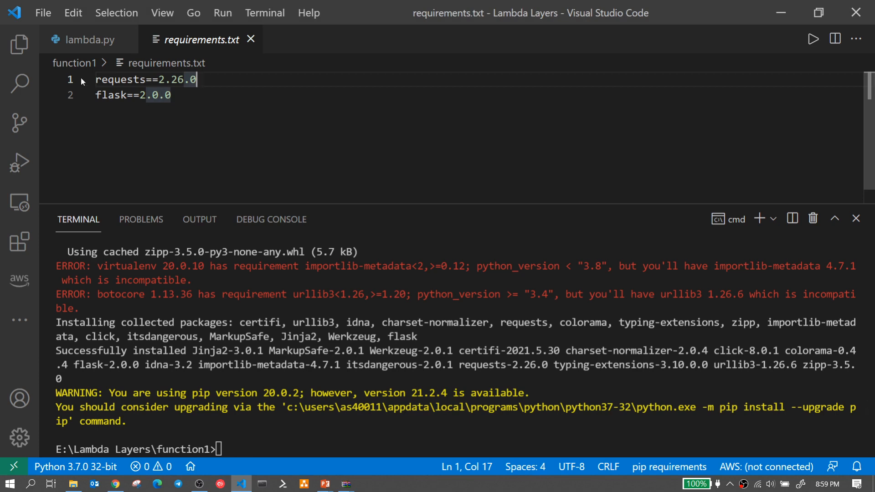
left_click(81, 41)
scroll(390, 136, "down", 3)
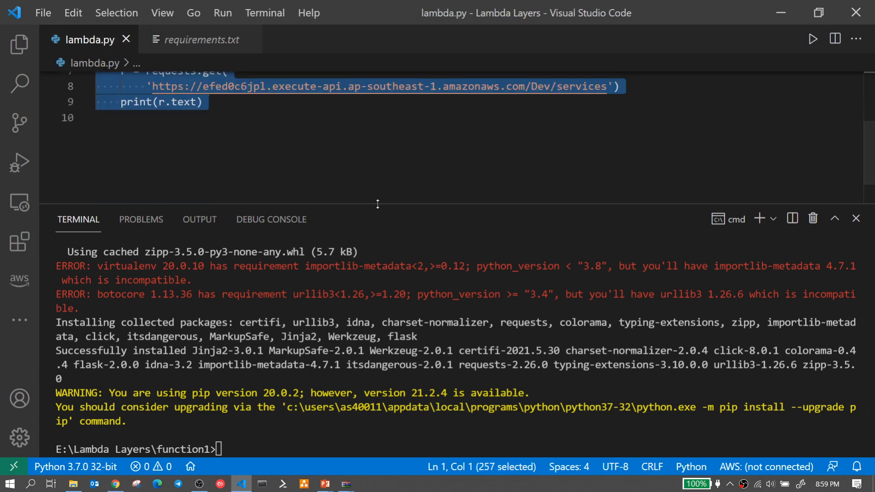
left_click_drag(390, 204, 390, 350)
left_click(203, 204)
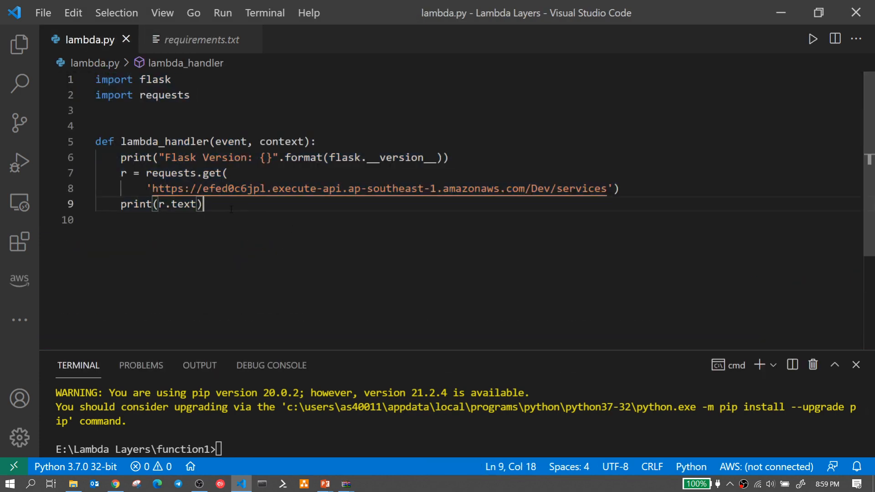
left_click(102, 95, "shift")
key("ctrl+shift+Home")
key("ctrl+c")
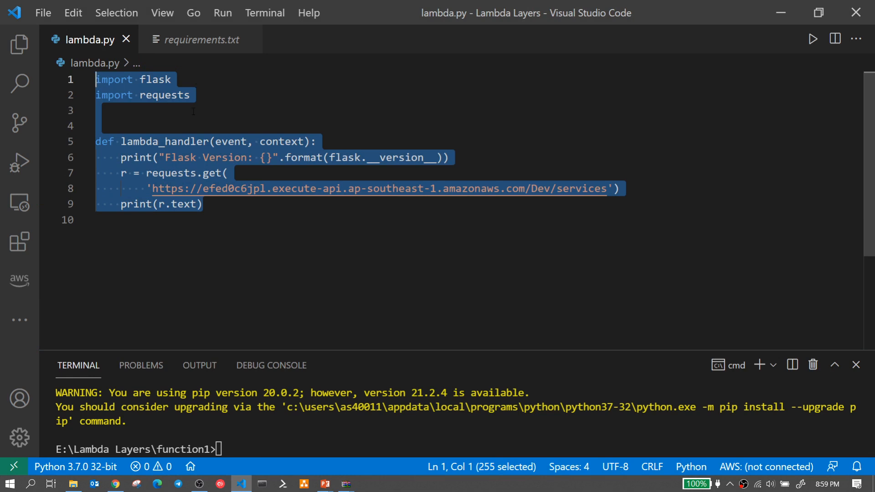
- Replace Function2's default code in the AWS console with the copied lambda.py code and deploy it
left_click(117, 485)
scroll(258, 246, "down", 3)
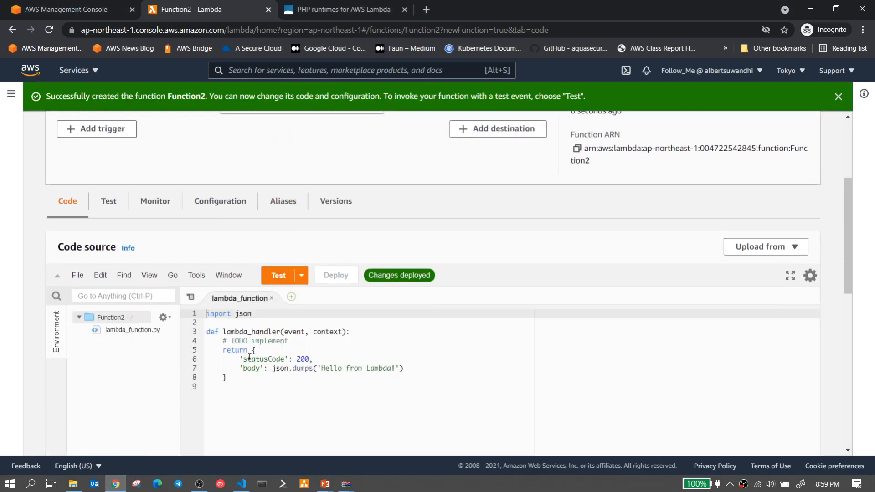
left_click(235, 385)
key("ctrl+a")
key("ctrl+v")
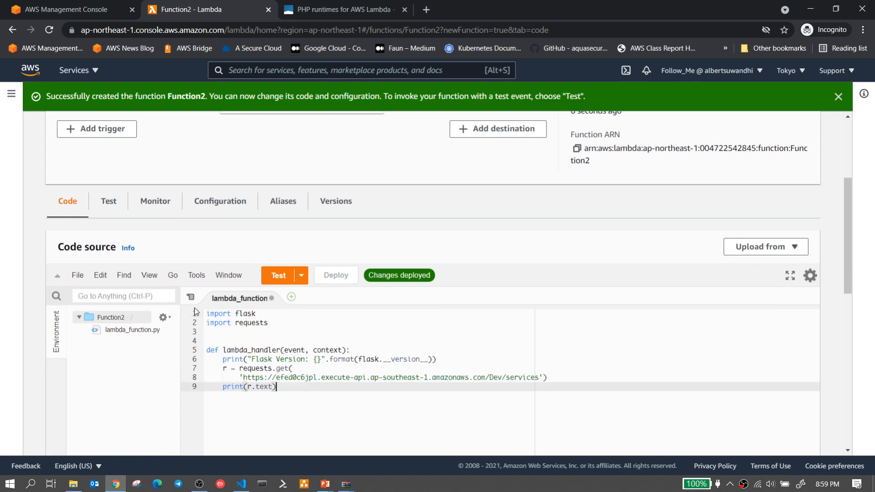
left_click(329, 276)
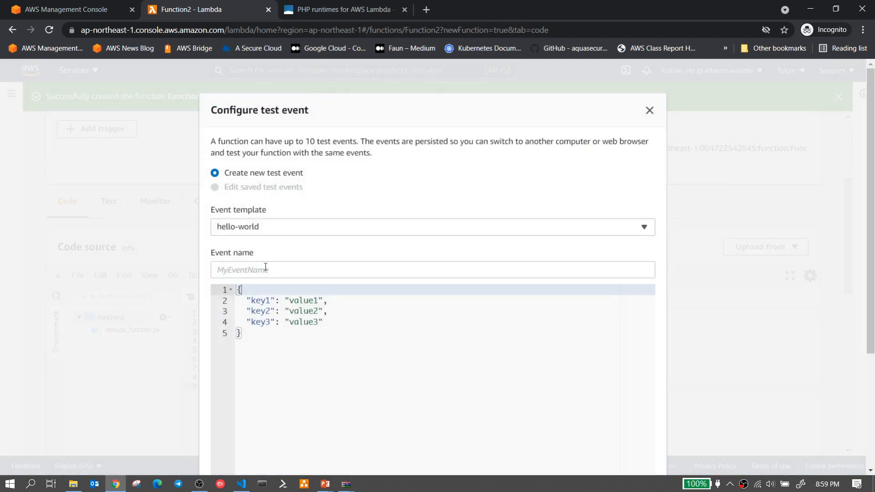
- Create a test event named TestEvent from the hello-world template and run the function test with it
left_click(291, 269)
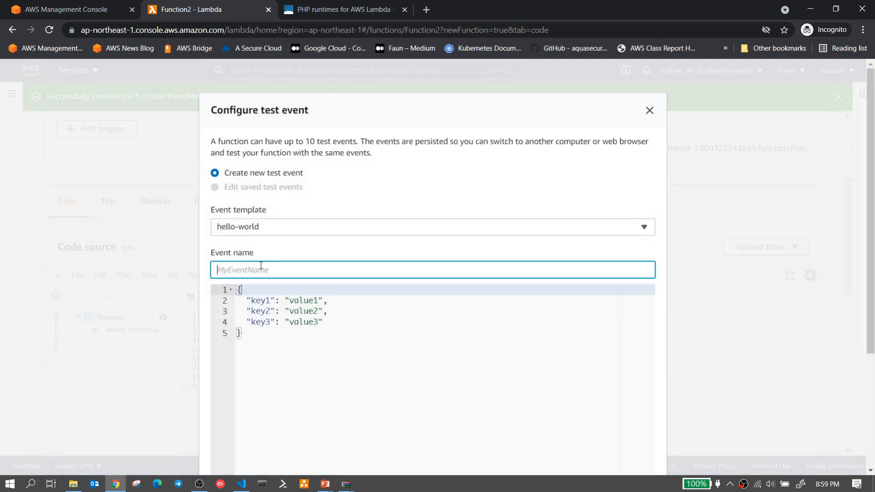
type("TestEvent")
scroll(542, 410, "down", 3)
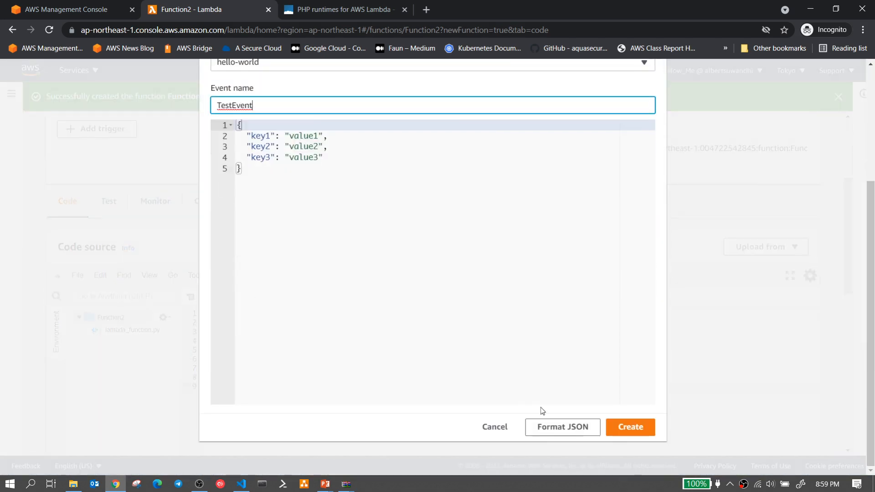
left_click(630, 429)
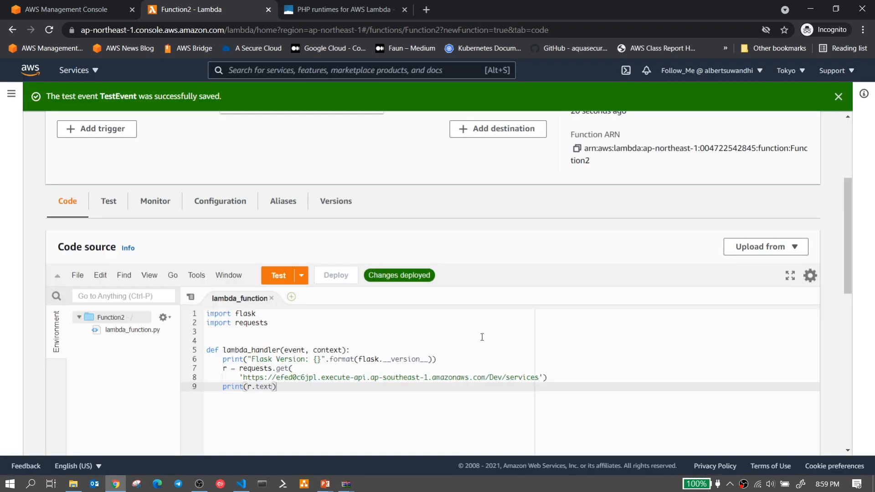
scroll(482, 338, "down", 3)
left_click(278, 162)
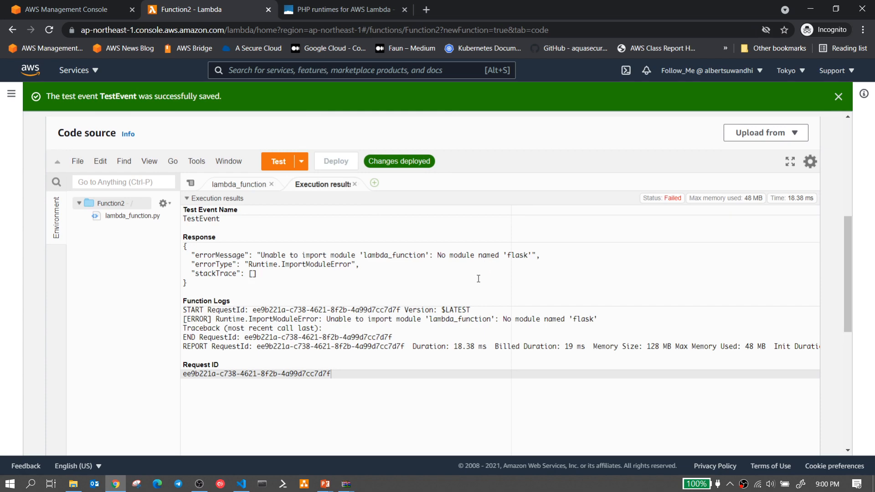
- In the Visual Studio Code terminal, go up to the Lambda Layers folder and make a directory named flasklayer
left_click(238, 487)
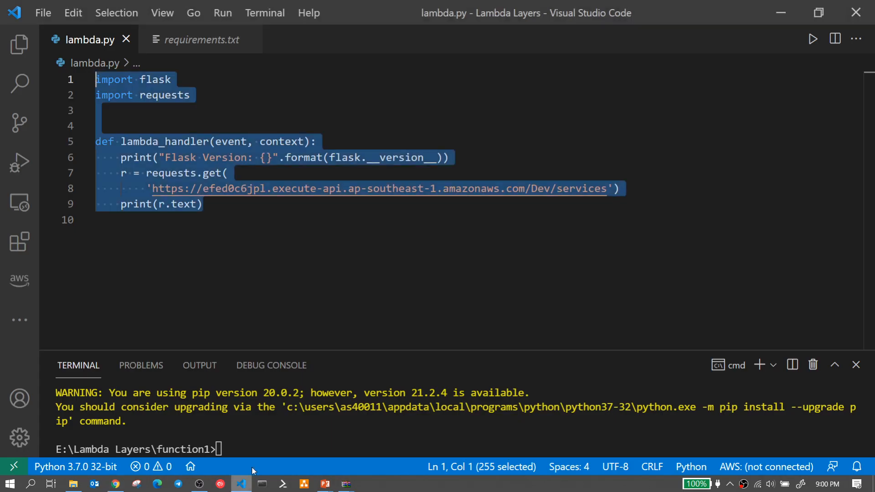
left_click_drag(421, 342, 421, 253)
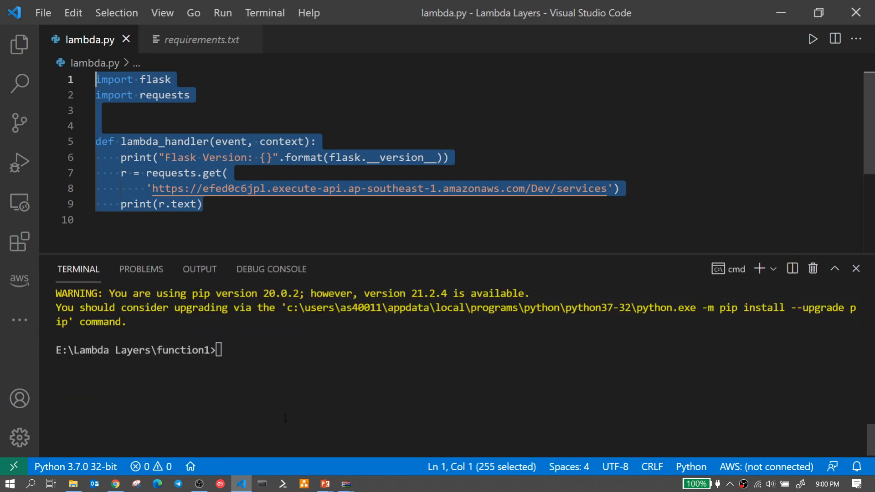
left_click(262, 357)
type("cd ..")
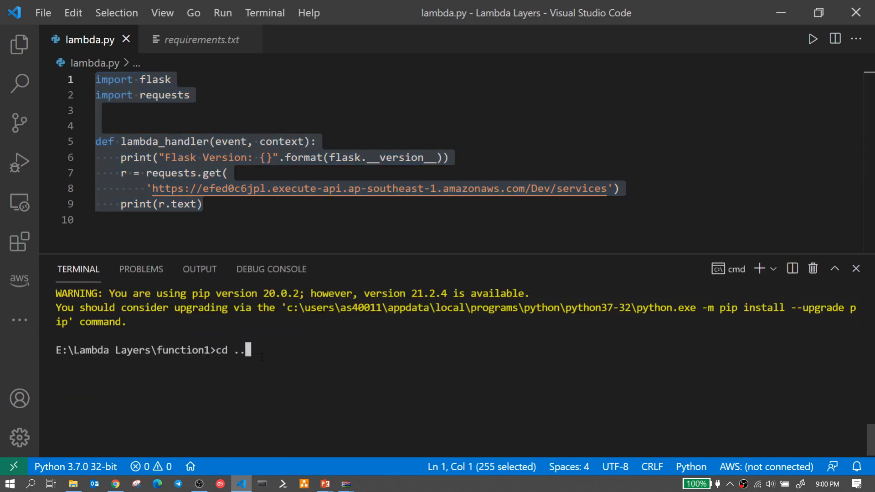
key("Return")
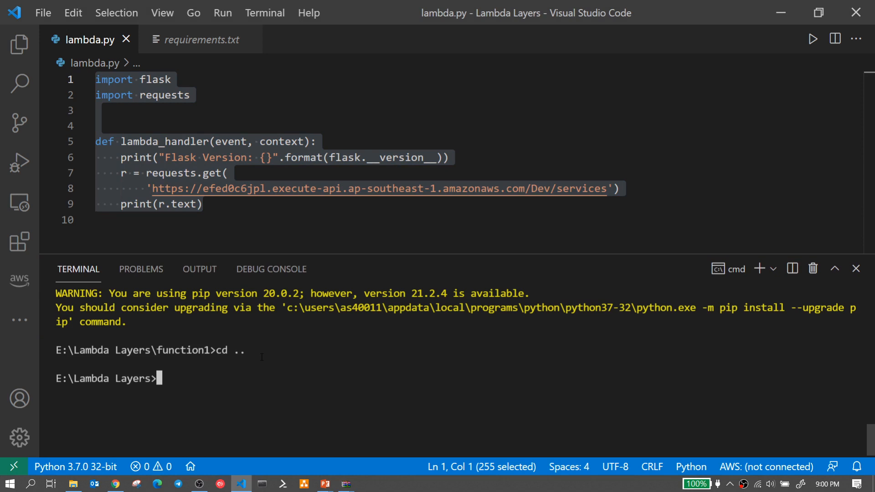
type("mkdir flask")
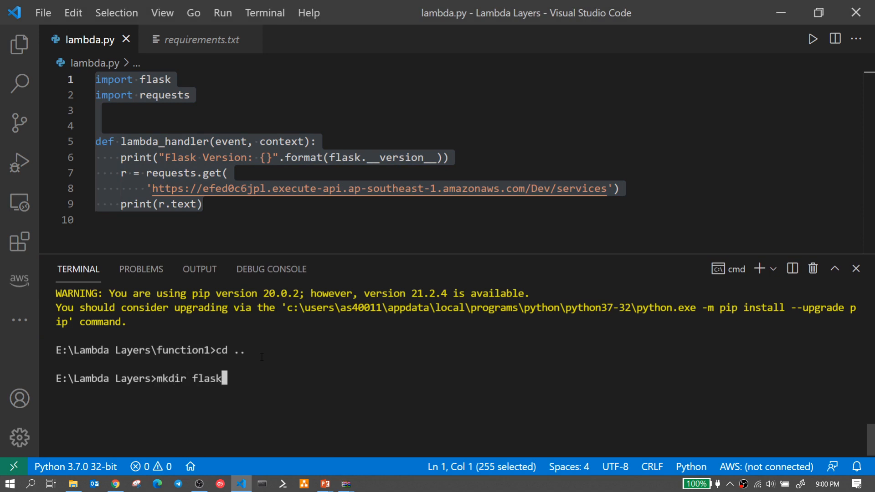
type("layer")
key("Return")
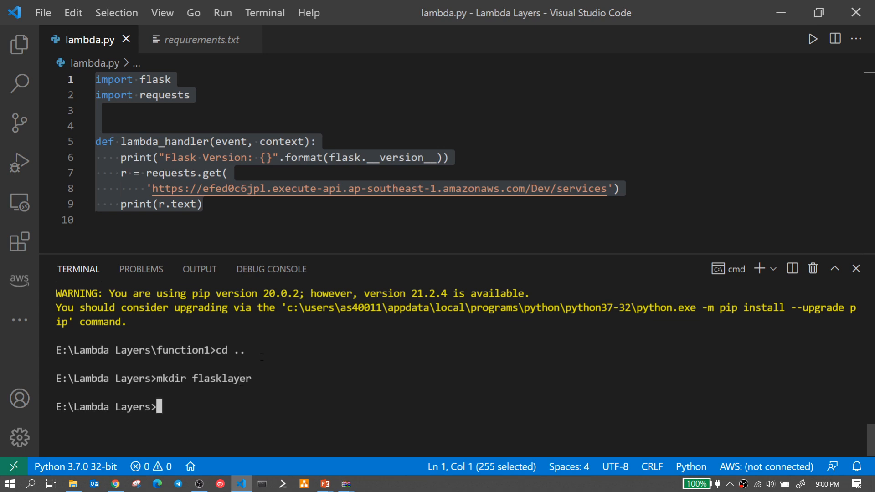
- Change into the flasklayer directory and clear the terminal with cls
type("cd flaskla")
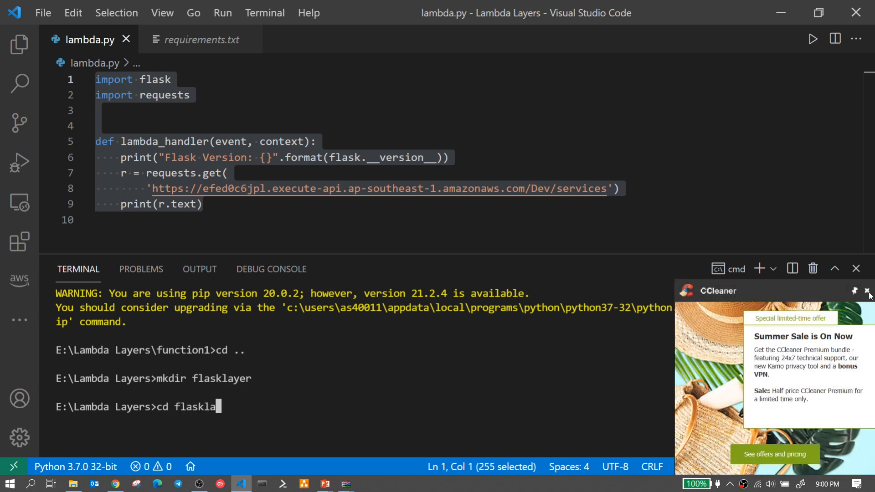
left_click(867, 290)
type("yer")
key("Return")
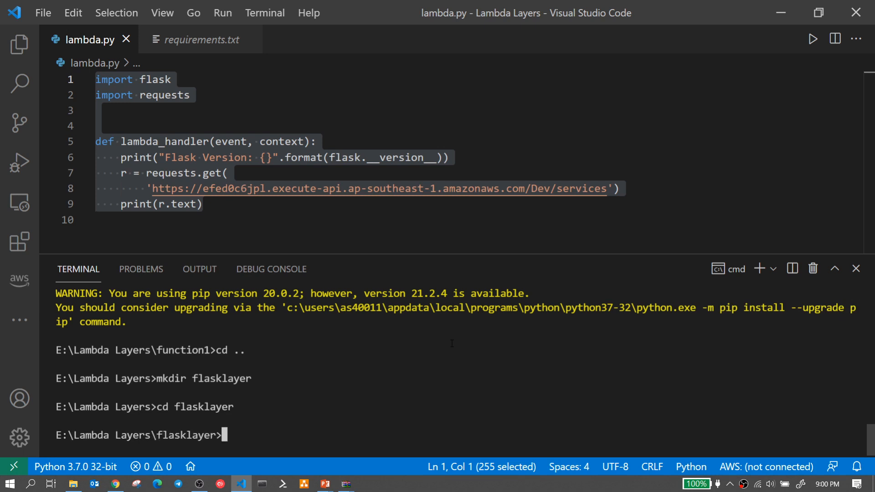
type("cls")
key("Return")
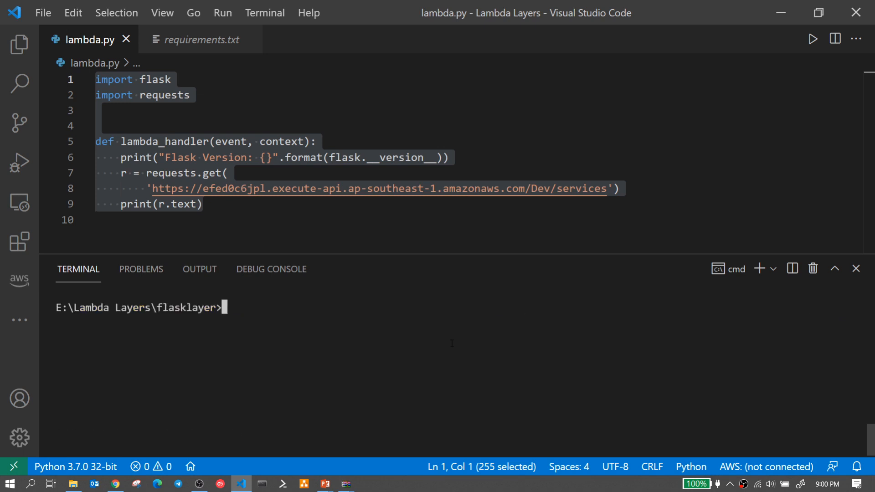
- Install the Flask package into the current directory with pip install flask==2.0.0 -t
type("pip install ")
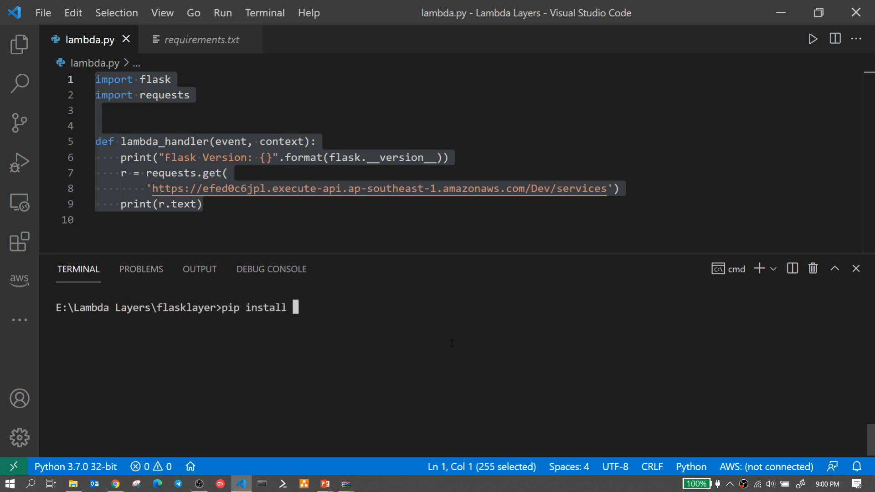
type("flas")
type("k")
type("==20.0")
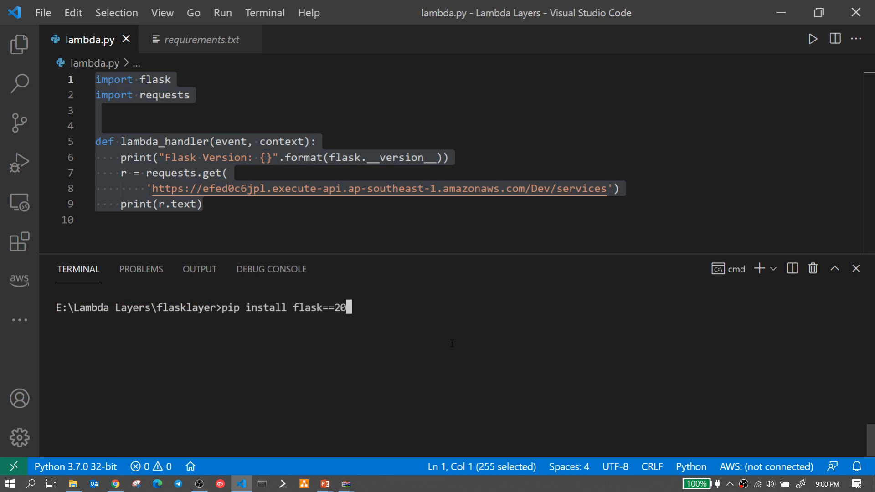
key("BackSpace")
key("BackSpace")
key("BackSpace")
type(".0.0-")
key("BackSpace")
type("-t .")
key("Return")
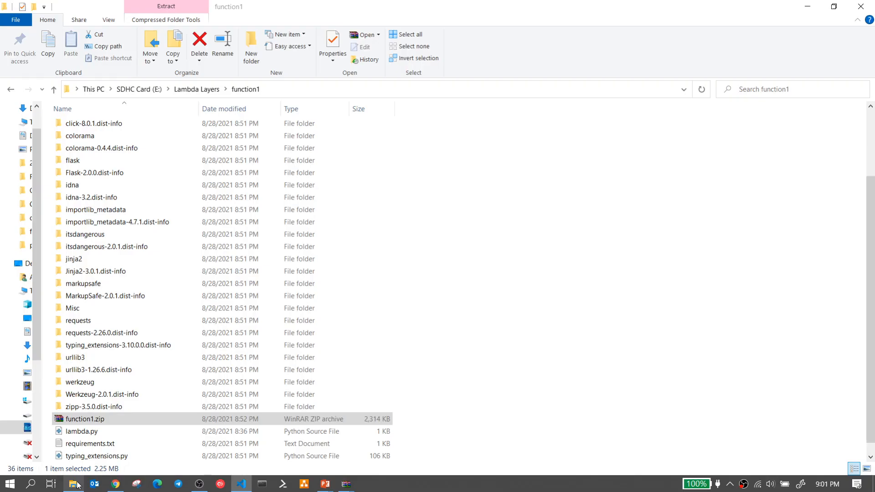
- Switch to File Explorer and open the flasklayer folder inside Lambda Layers to check the installed packages
left_click(73, 484)
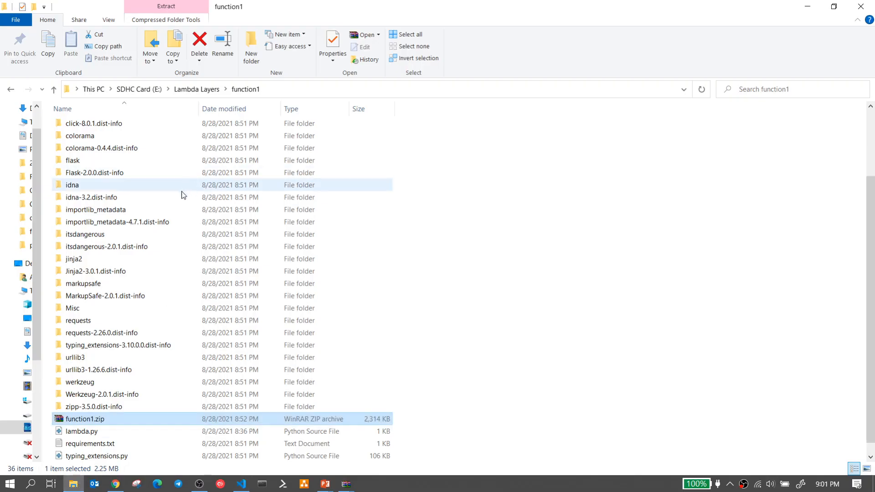
left_click(197, 89)
left_click(95, 126)
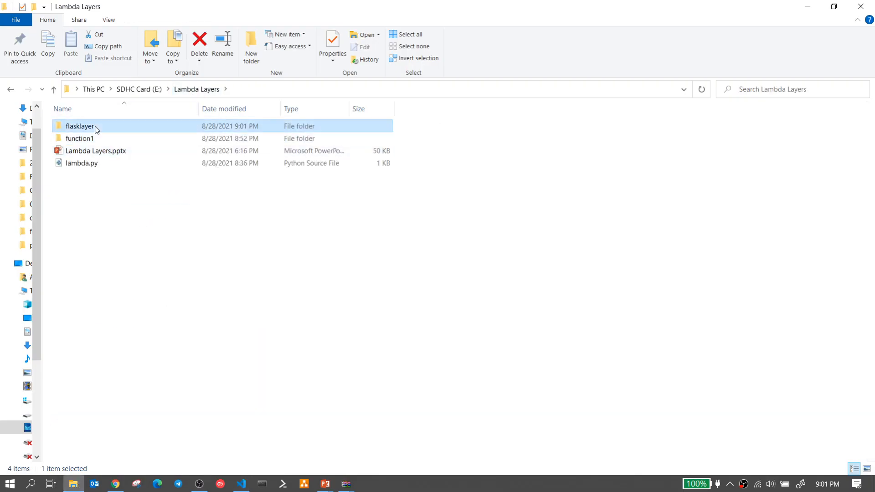
double_click(95, 126)
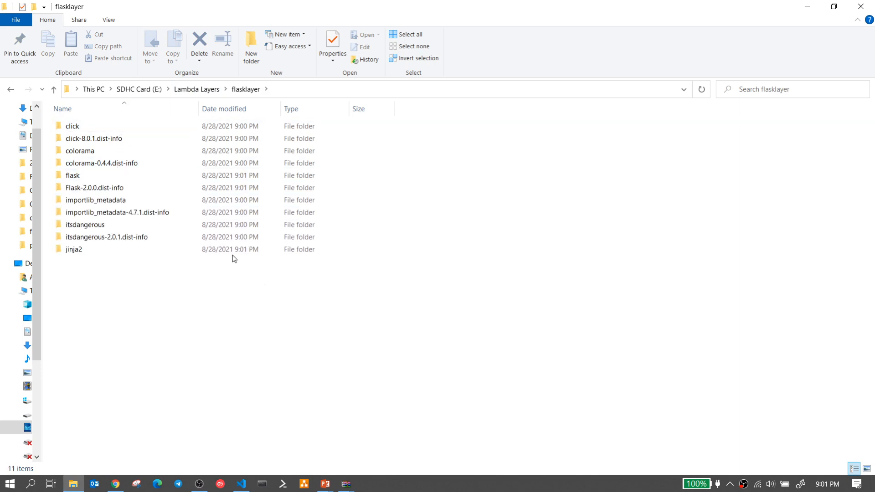
- Switch to Visual Studio Code, go up to the Lambda Layers folder in the terminal, and make a directory named reqlayers
left_click(241, 483)
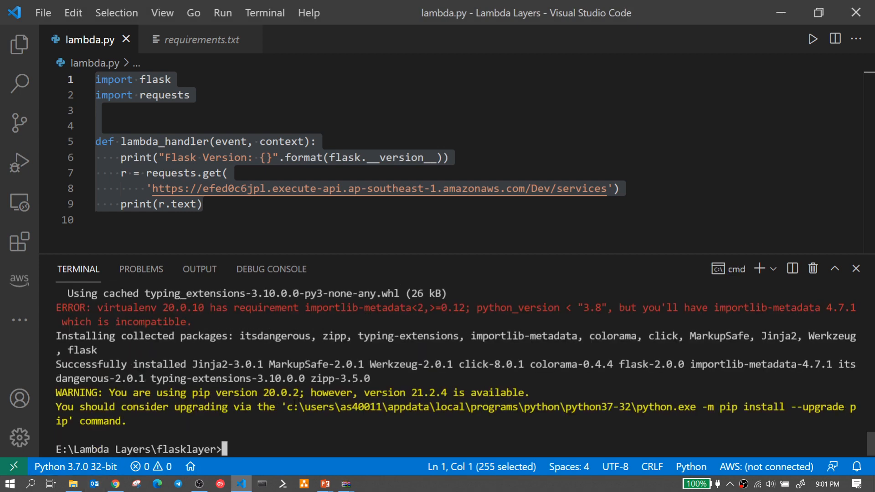
type("cd ..")
key("Return")
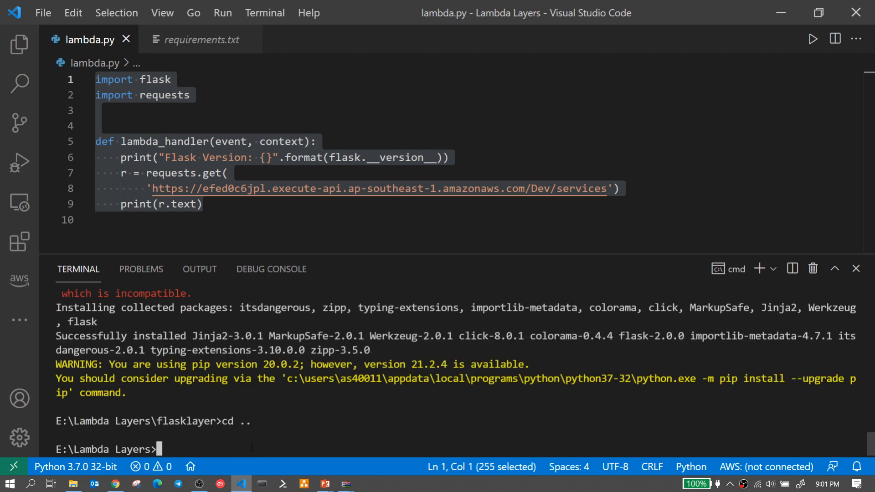
type("cd")
key("BackSpace")
key("BackSpace")
key("BackSpace")
type("mkdir re")
key("BackSpace")
key("BackSpace")
type("rea")
key("BackSpace")
type("qlayers")
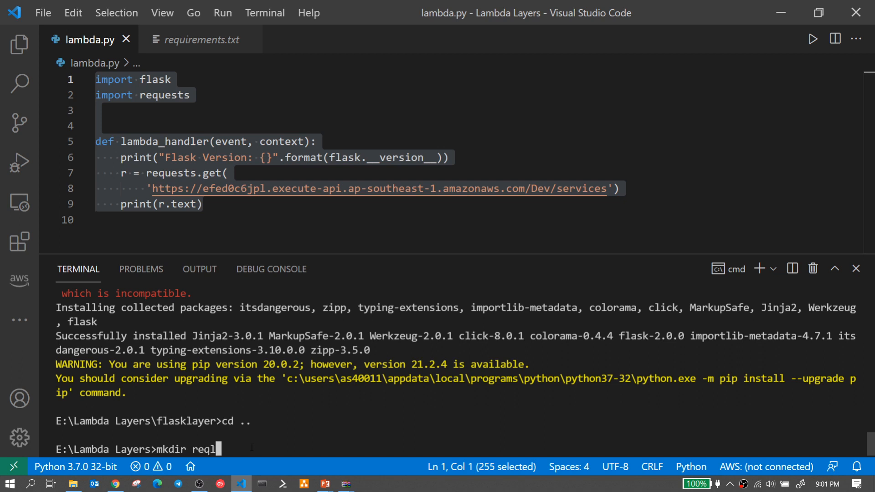
key("Return")
- Change the terminal's working directory to the reqlayers folder
type("cd req")
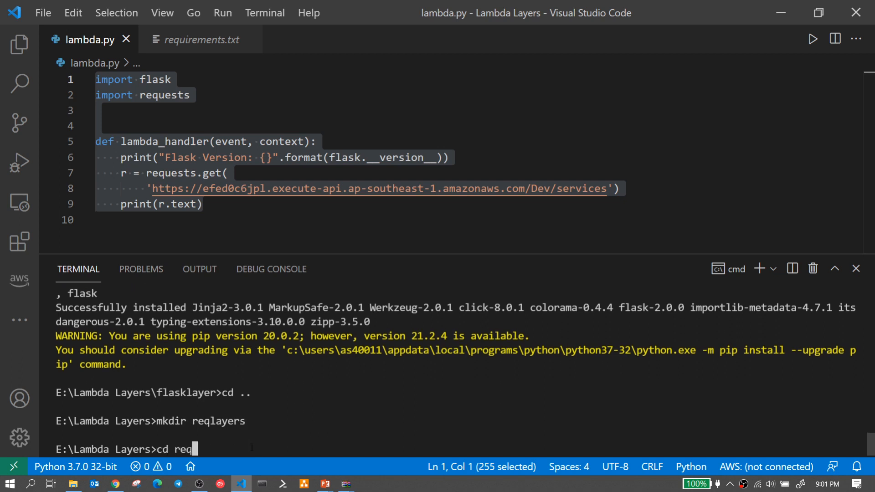
key("Tab")
key("Return")
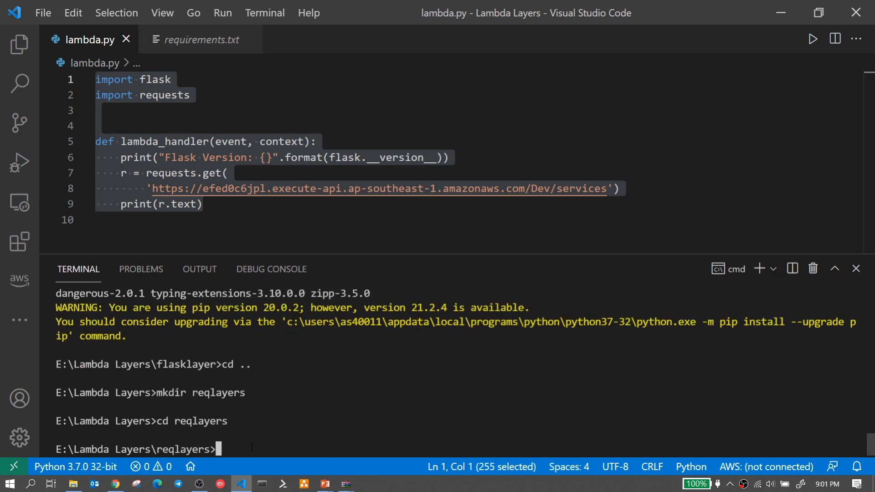
- Copy the requests==2.26.0 entry from requirements.txt
left_click(200, 49)
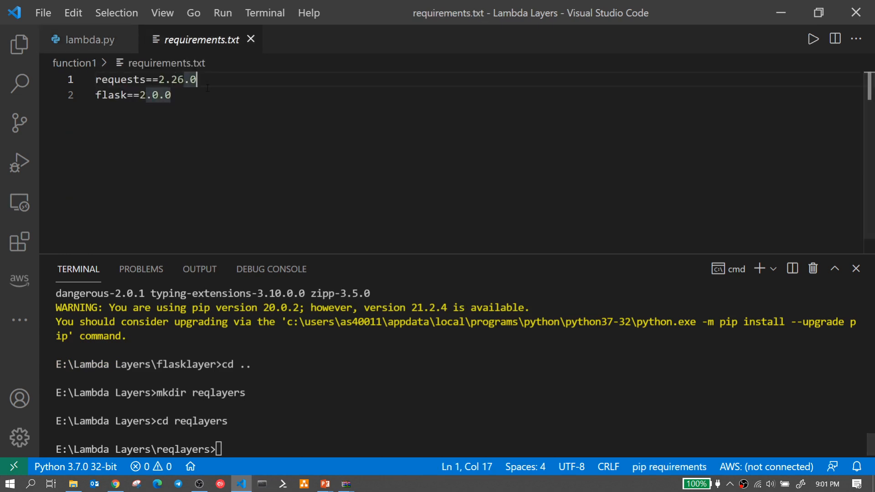
left_click_drag(204, 81, 94, 82)
key("ctrl+c")
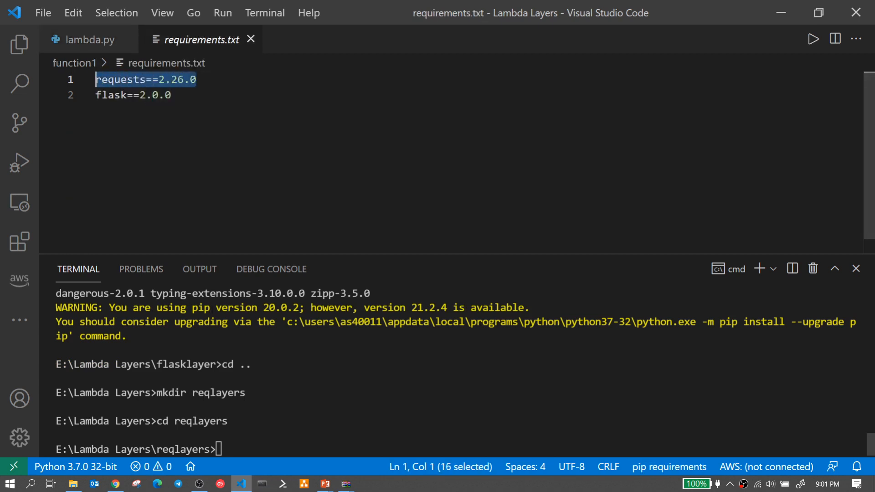
- Install the requests package into the current directory with pip install requests==2.26.0 -t
left_click(251, 446)
type("pip instyall")
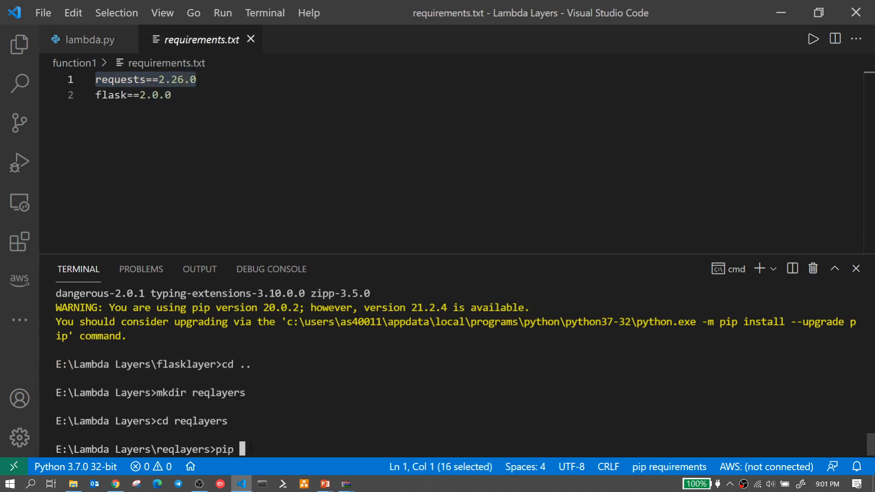
key("BackSpace")
key("BackSpace")
key("BackSpace")
key("BackSpace")
type("all requests")
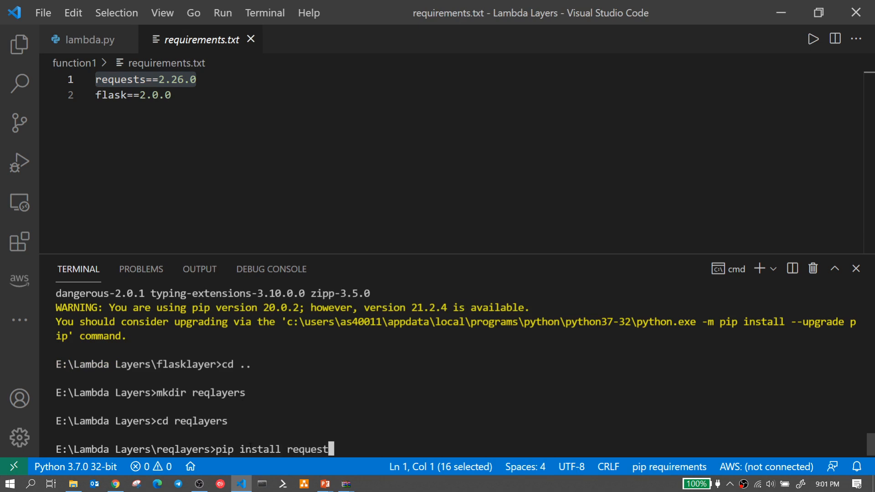
key("BackSpace")
key("BackSpace")
key("BackSpace")
key("BackSpace")
key("BackSpace")
key("BackSpace")
key("BackSpace")
key("BackSpace")
key("ctrl+v")
type("-t .")
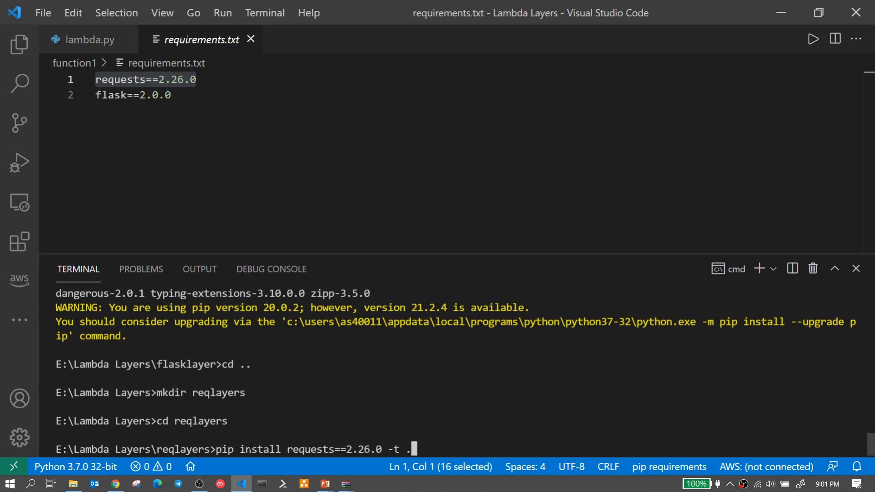
key("Return")
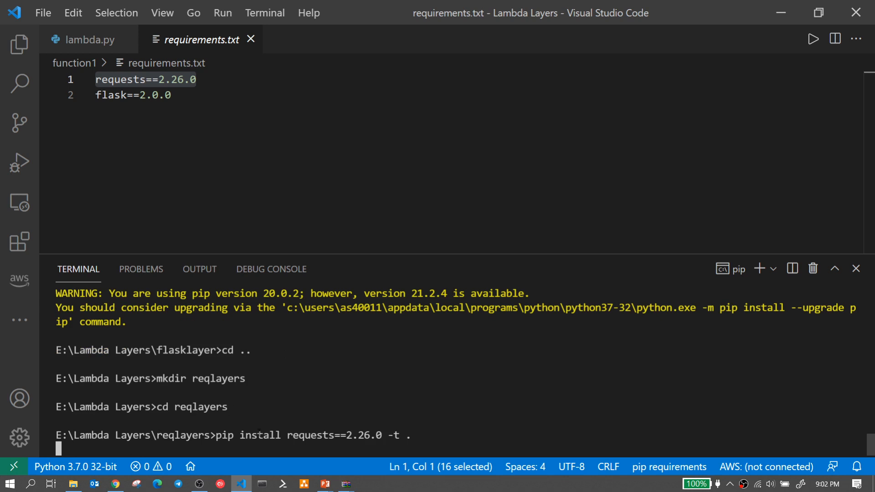
- Switch to File Explorer and open the reqlayers folder inside Lambda Layers to check the installed packages, comparing with the terminal's install output
left_click(74, 484)
left_click(196, 89)
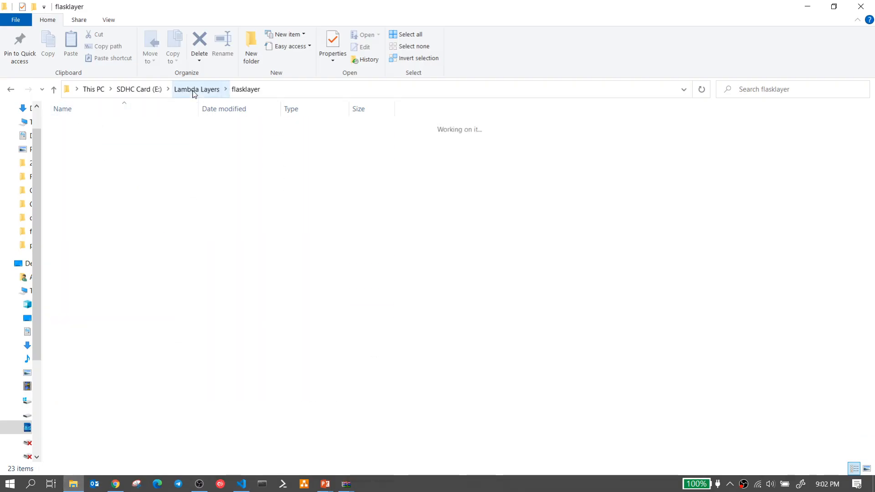
double_click(87, 151)
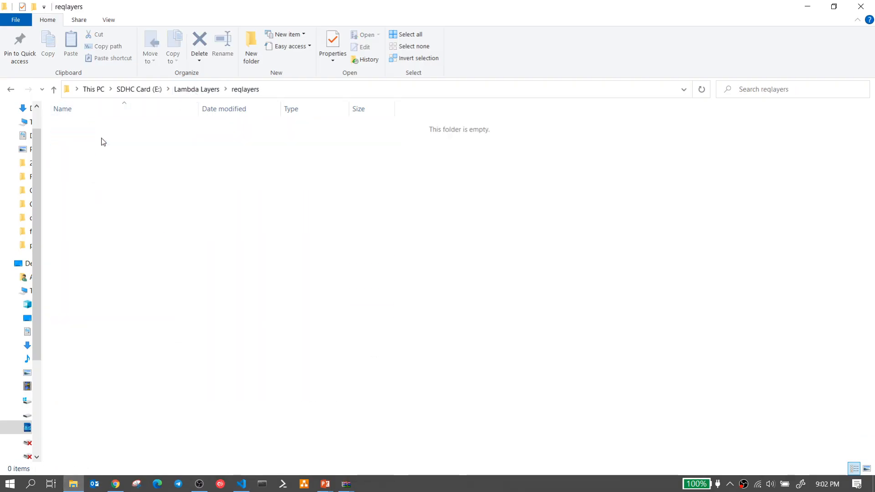
left_click(182, 90)
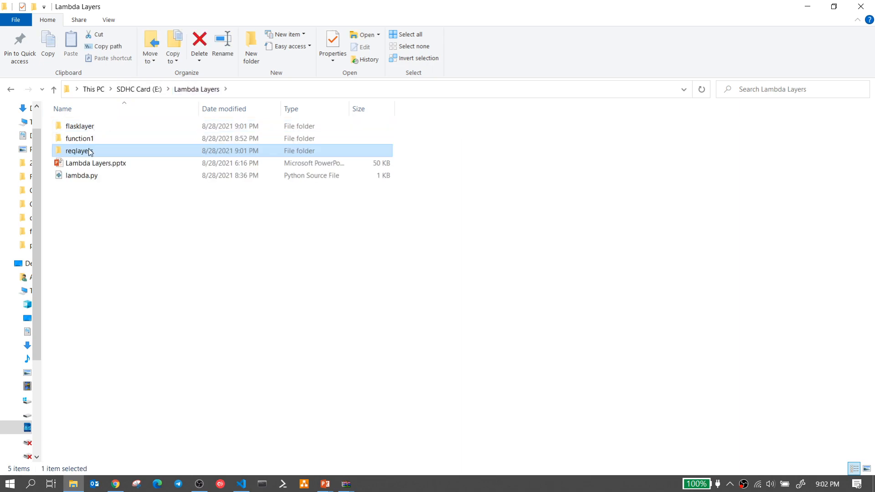
left_click(245, 485)
double_click(100, 151)
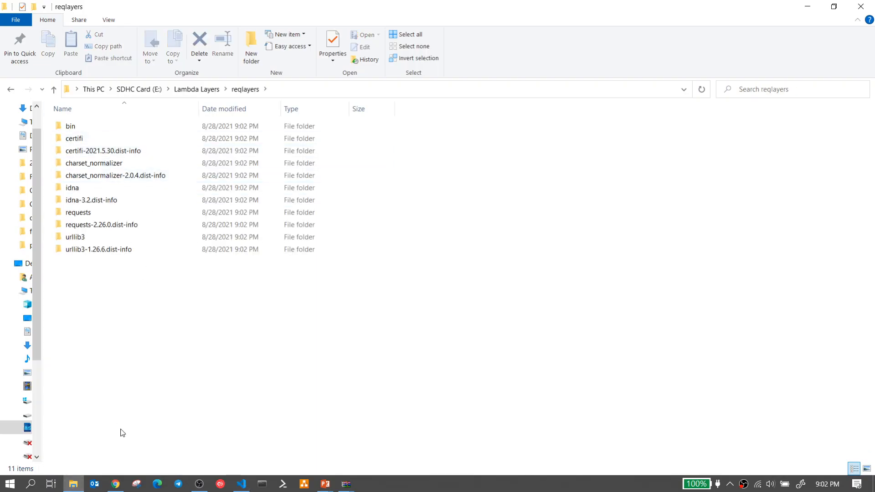
left_click(241, 484)
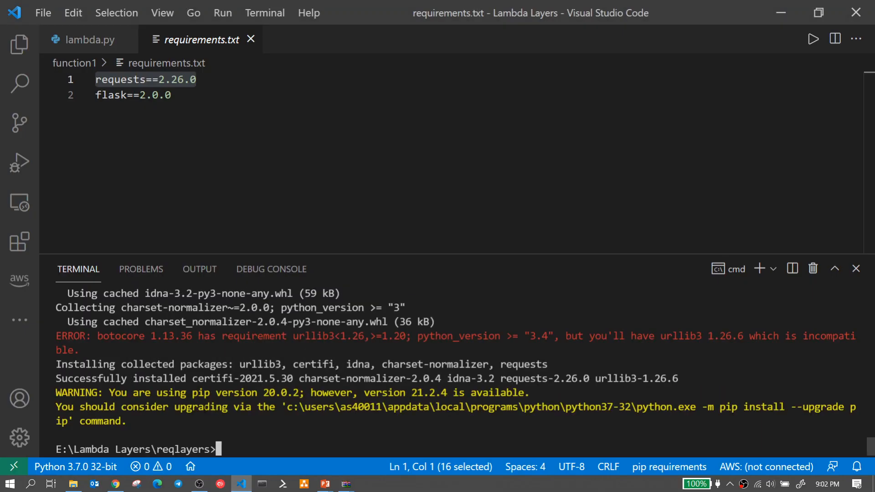
left_click(73, 484)
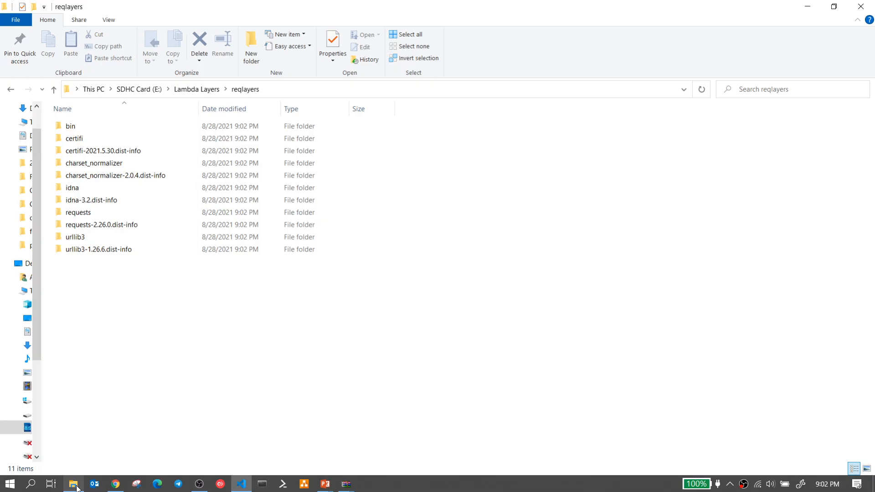
- Return to the Lambda Layers folder and rename the flasklayer folder as python
left_click(197, 91)
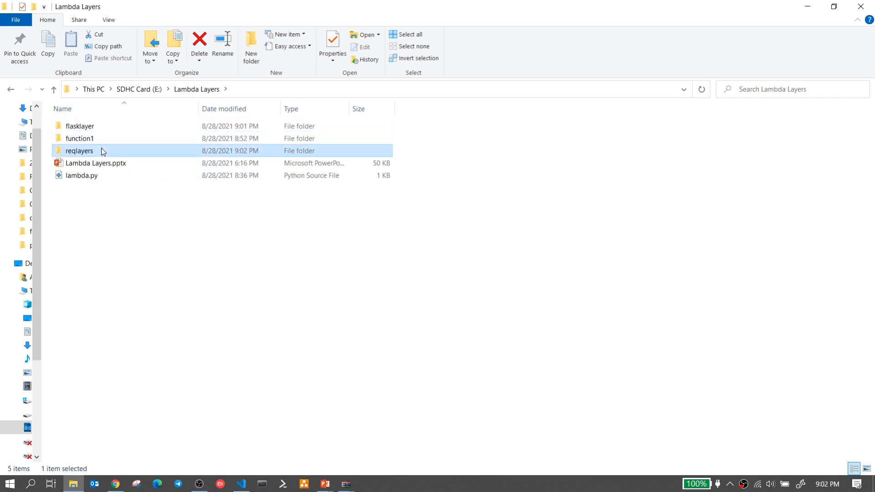
left_click(97, 128)
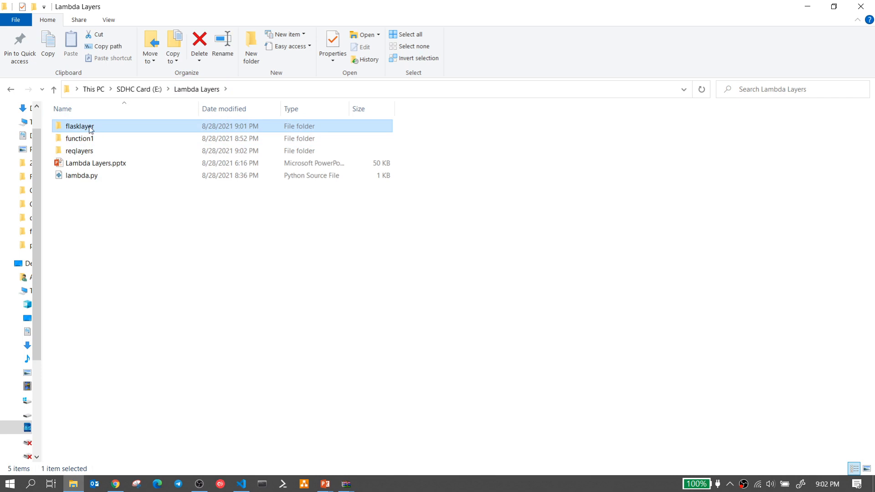
left_click(91, 127)
type("python")
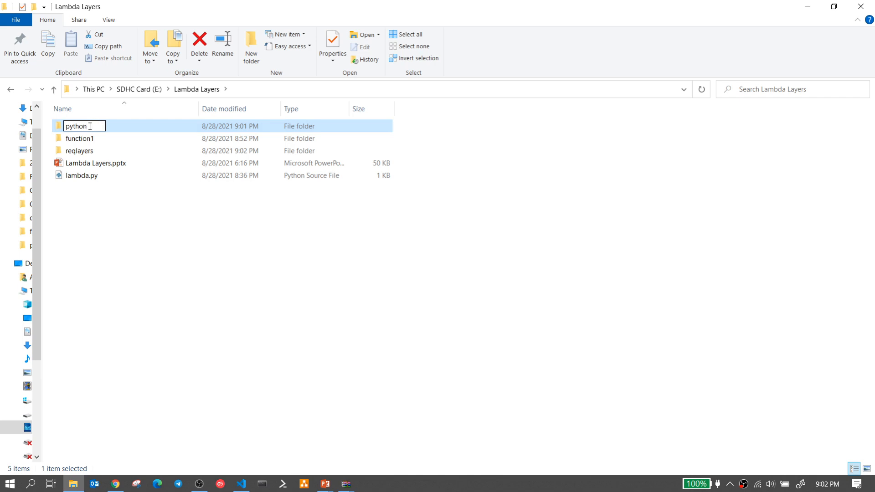
key("Return")
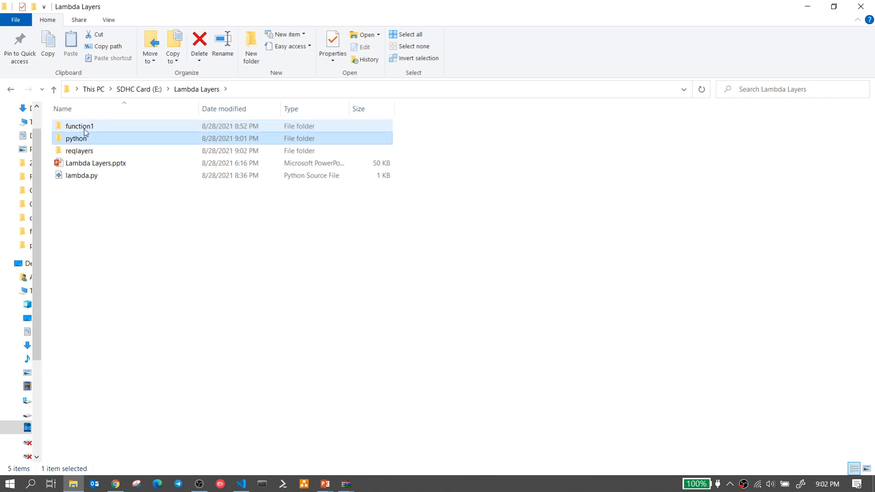
- Compress the python folder into a ZIP archive named flask200.zip
right_click(84, 138)
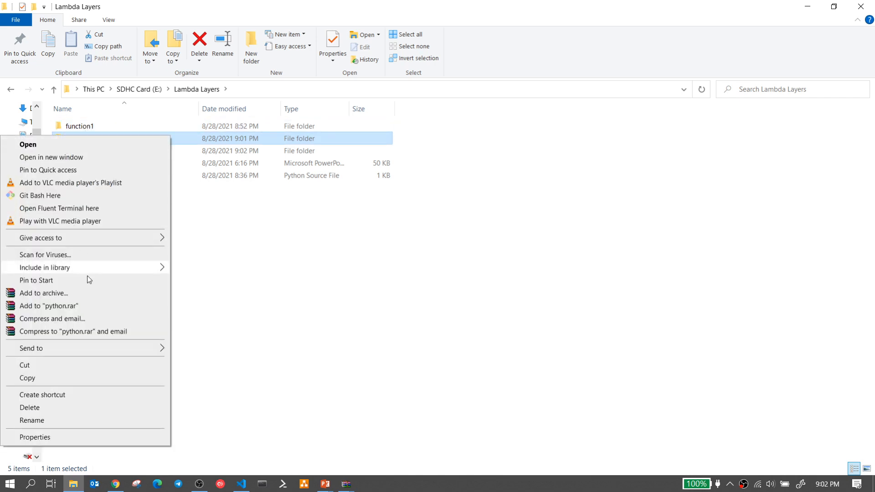
left_click(74, 293)
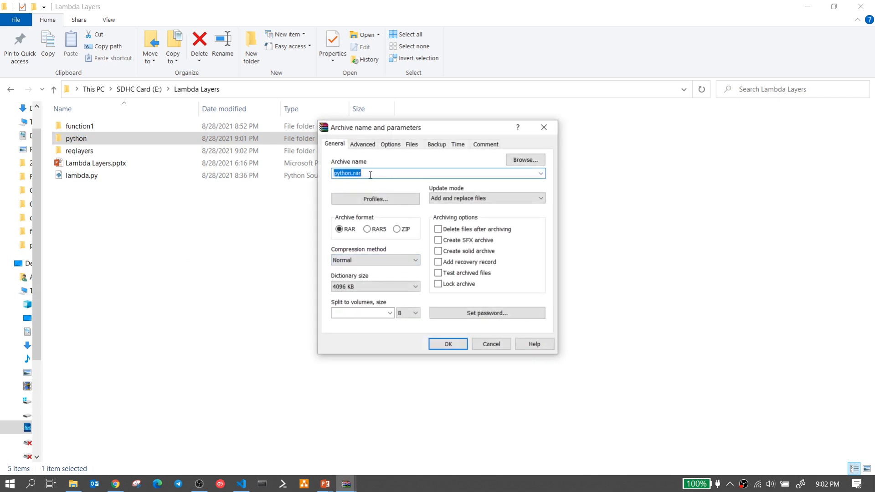
type("flask200.zip")
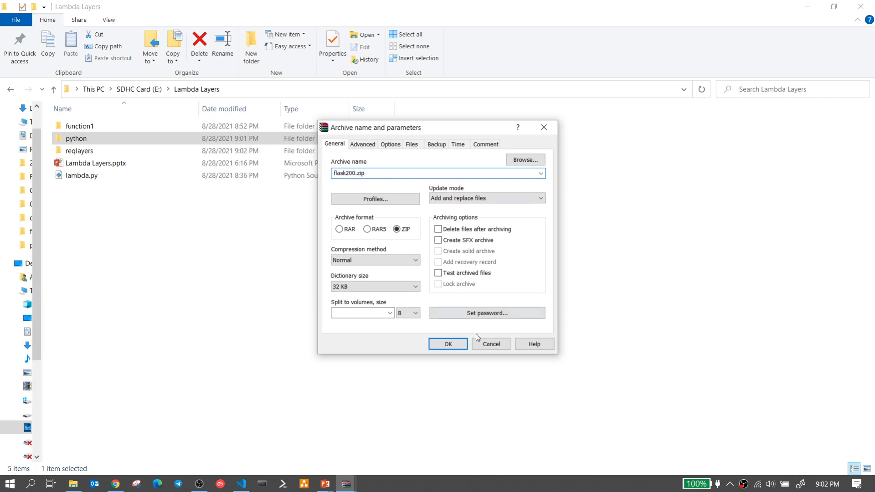
left_click(451, 347)
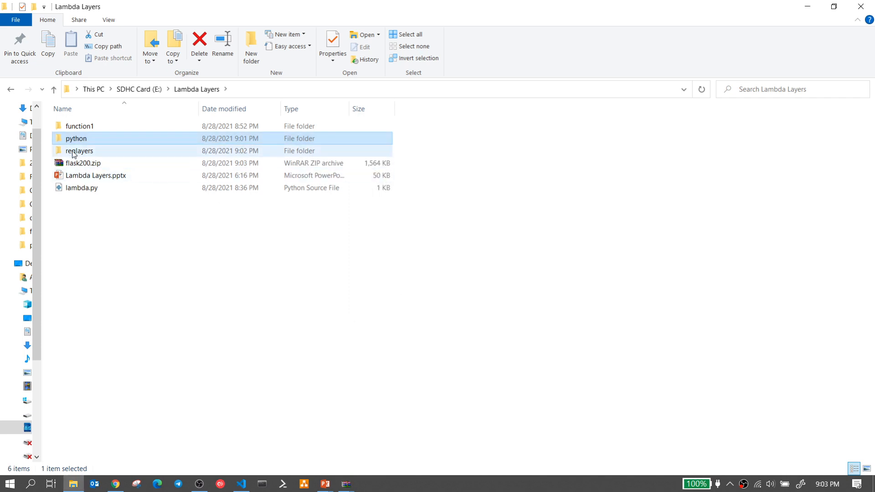
- Open flask200.zip in WinRAR to check its top-level folder, and close the archive
left_click(78, 162)
double_click(77, 163)
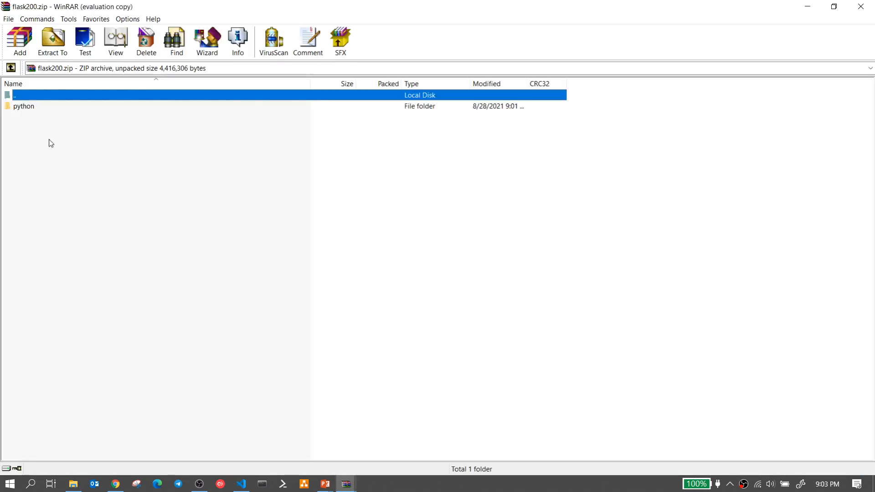
left_click(22, 107)
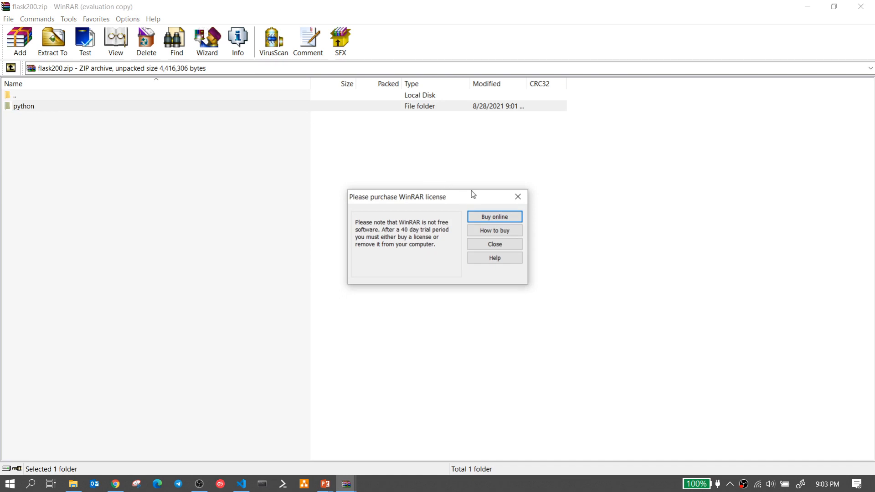
left_click(518, 197)
left_click(861, 7)
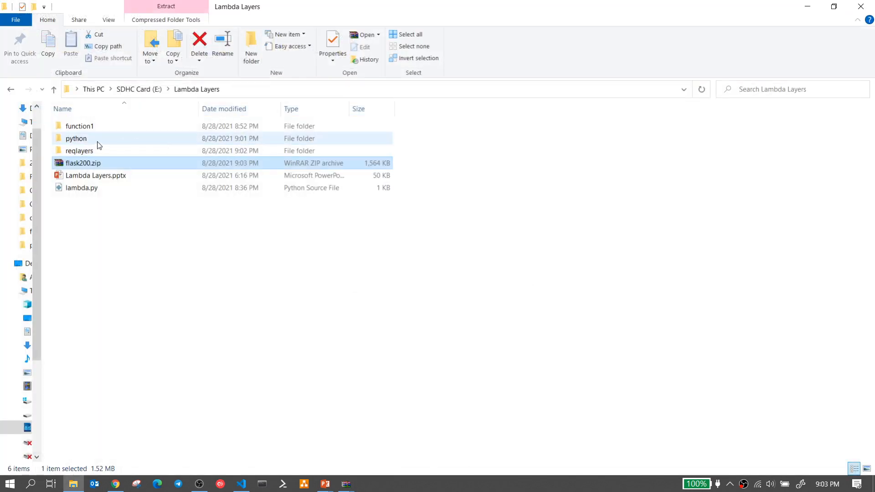
- Rename the python folder in Lambda Layers as flask
left_click(80, 139)
left_click(82, 139)
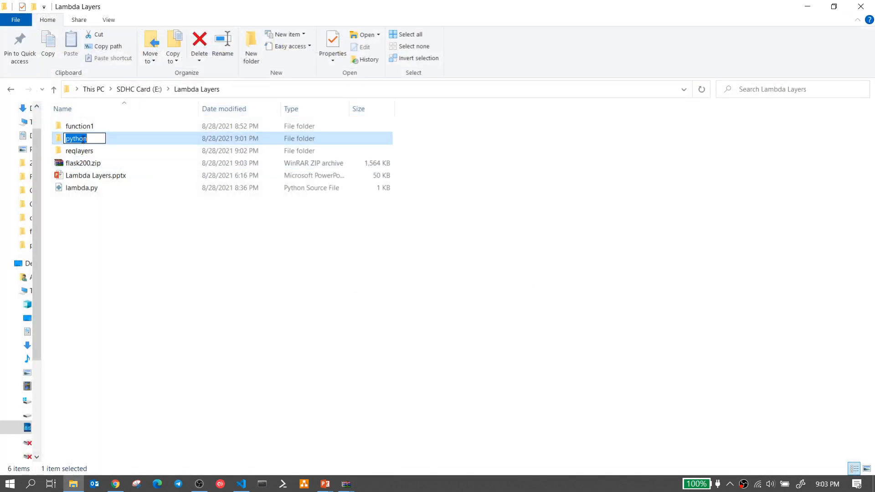
type("flask")
key("Return")
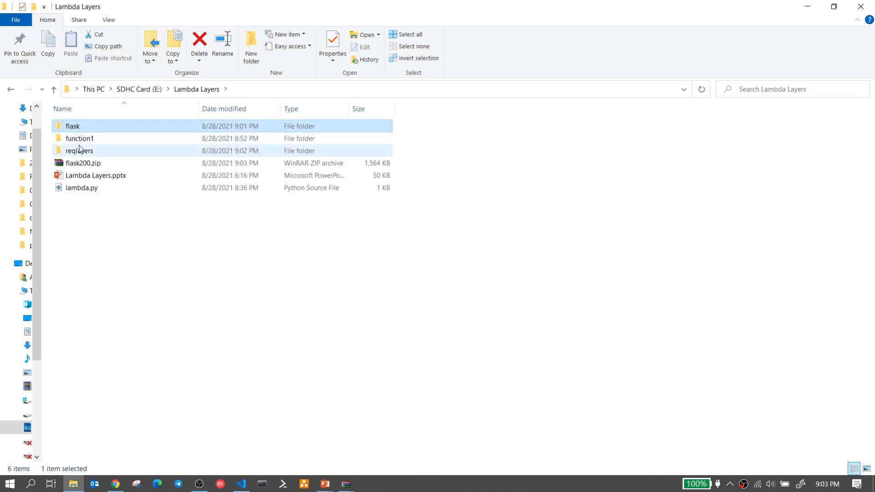
- Try to rename the reqlayers folder as python
left_click(79, 155)
left_click(78, 153)
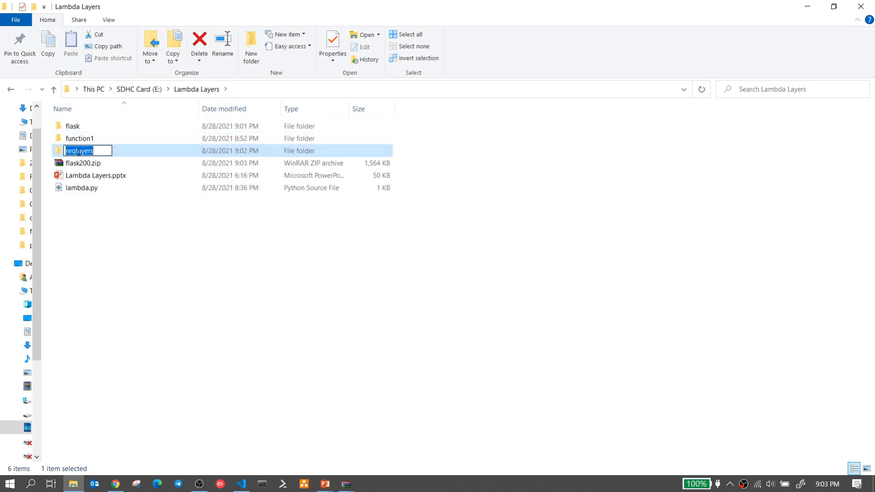
type("python")
key("Return")
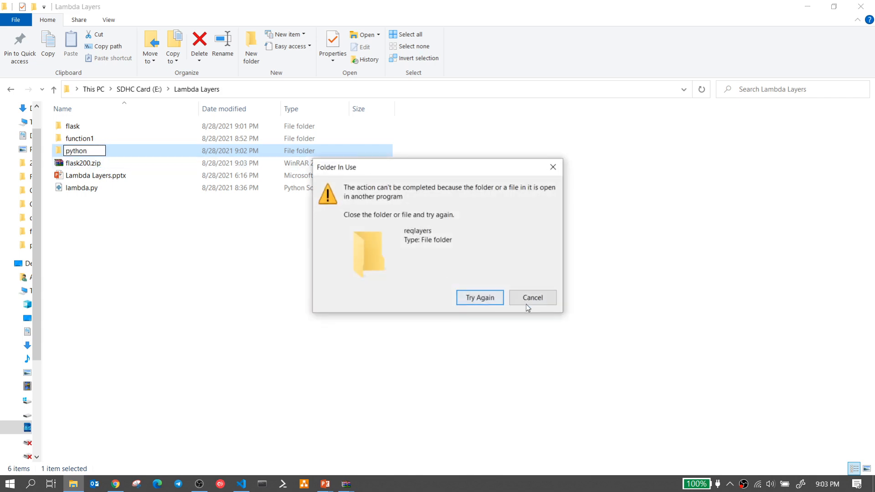
- Switch to Visual Studio Code and move the terminal up from reqlayers to the Lambda Layers folder with cd .
left_click(242, 484)
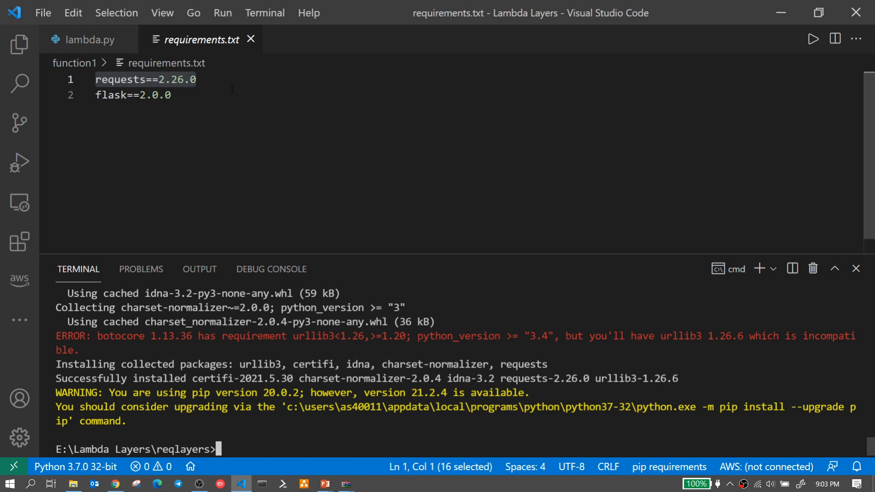
type("cd ..")
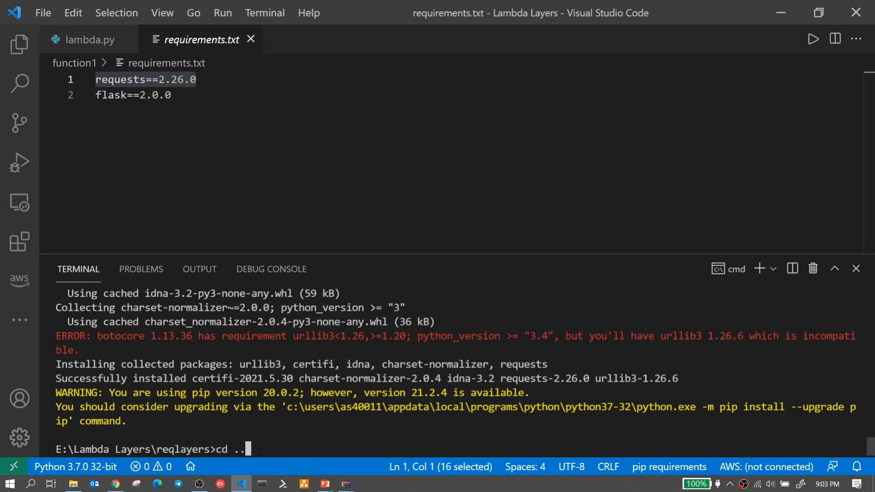
key("Return")
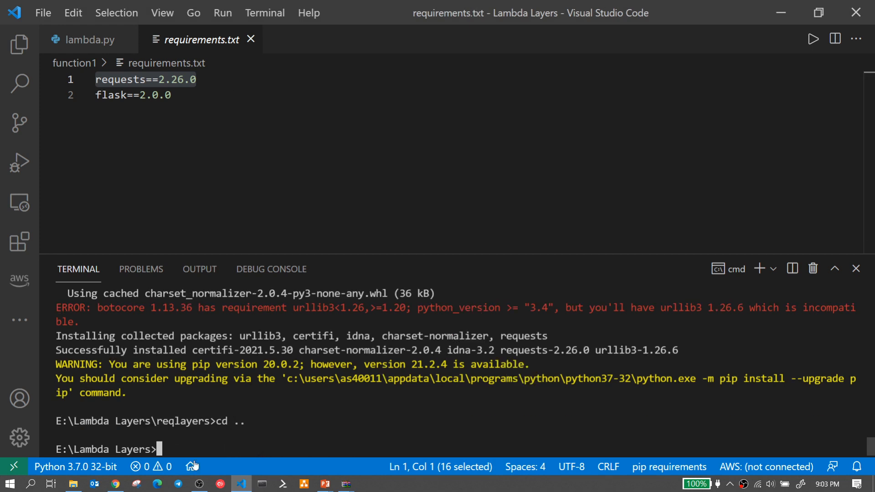
- Switch to File Explorer and retry renaming the reqlayers folder as python
left_click(73, 484)
left_click(485, 298)
key("Return")
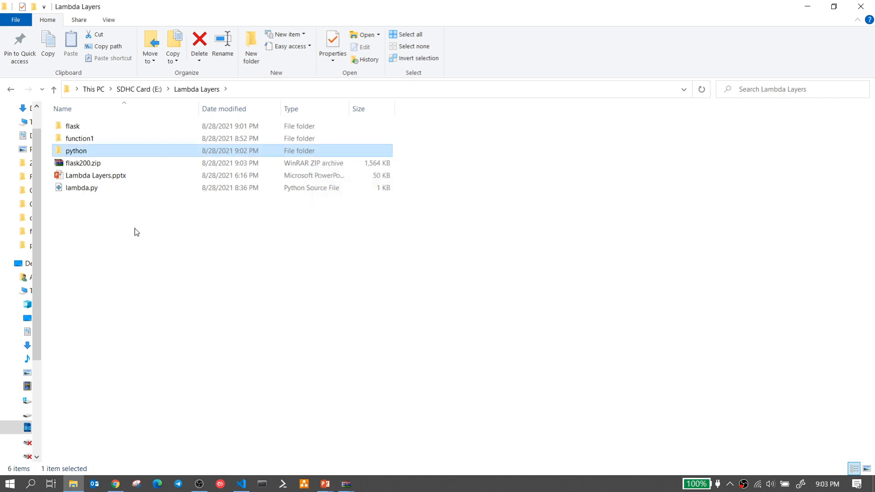
- Compress the python folder with WinRAR into an archive named requests.zip in Lambda Layers
right_click(89, 154)
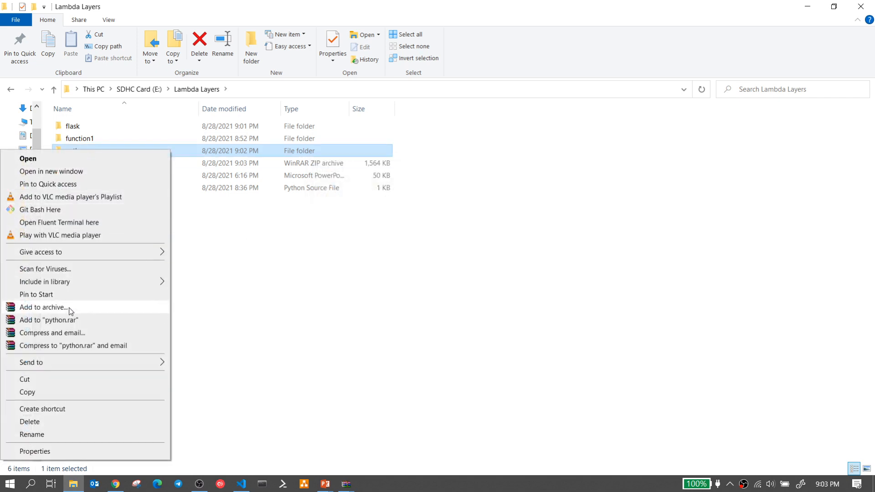
left_click(69, 308)
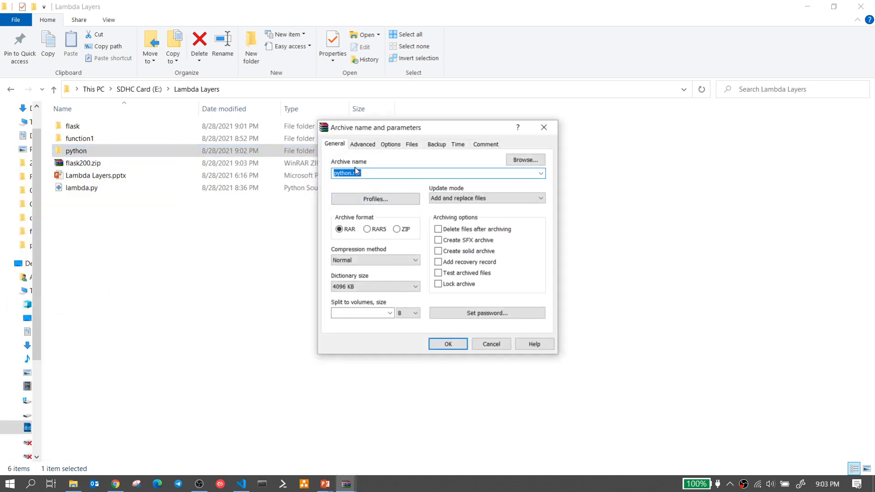
type("requests.zip")
left_click(439, 347)
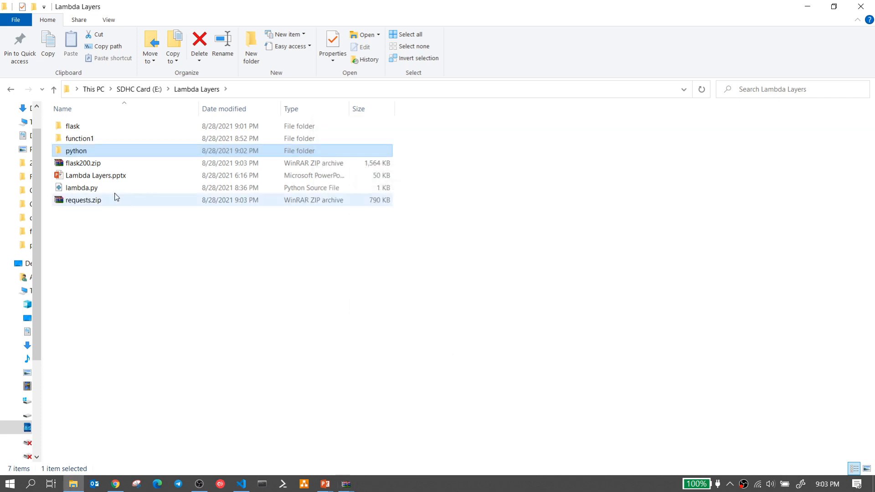
left_click(87, 164)
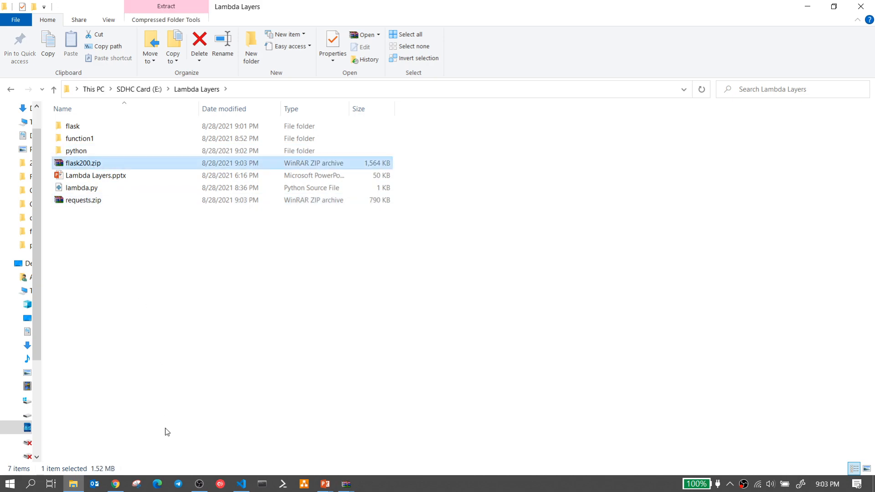
- Switch to the AWS Lambda console in Chrome and start creating a new layer
left_click(116, 484)
scroll(17, 119, "up", 5)
scroll(17, 119, "up", 2)
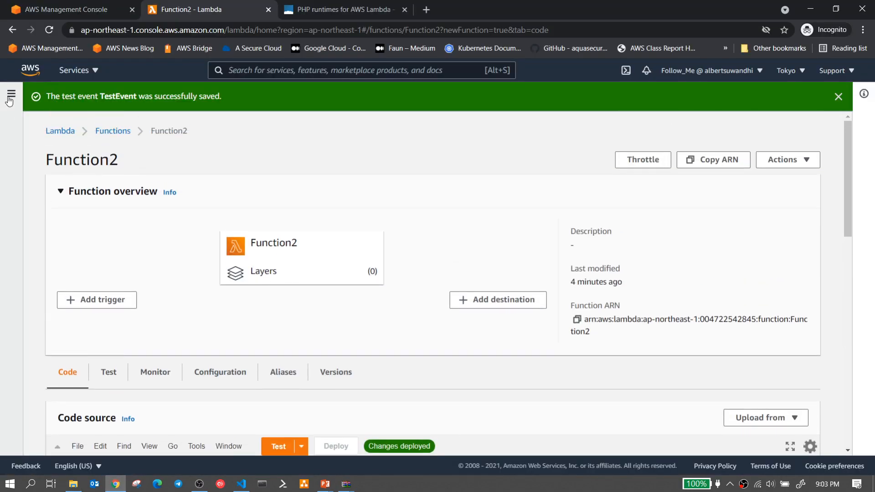
left_click(11, 93)
left_click(30, 242)
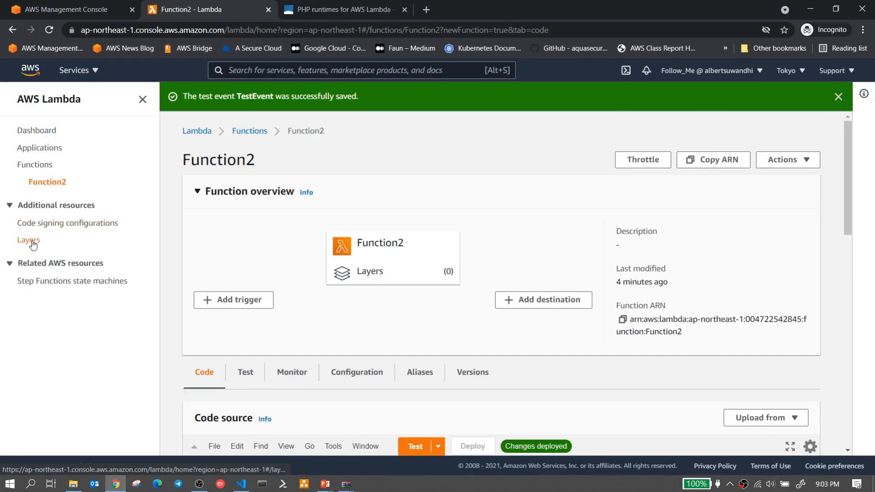
left_click(770, 144)
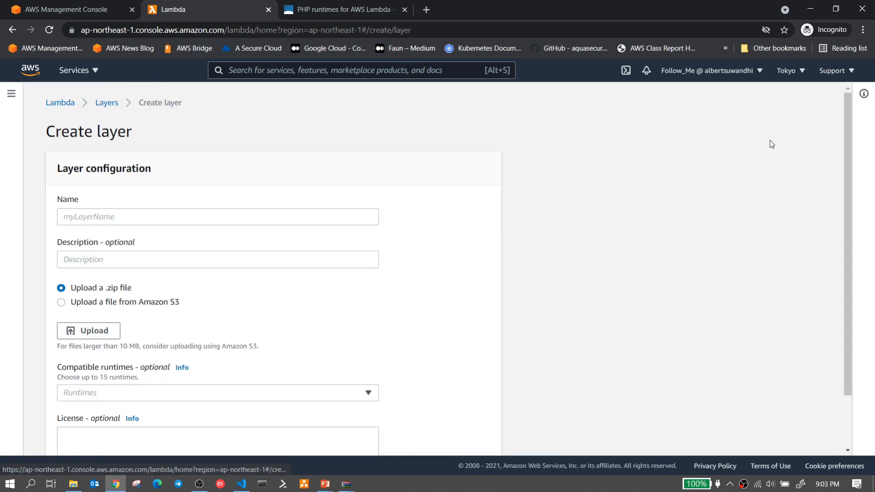
- Enter Flask as both the name and the description of the new layer
left_click(167, 217)
type("Flask")
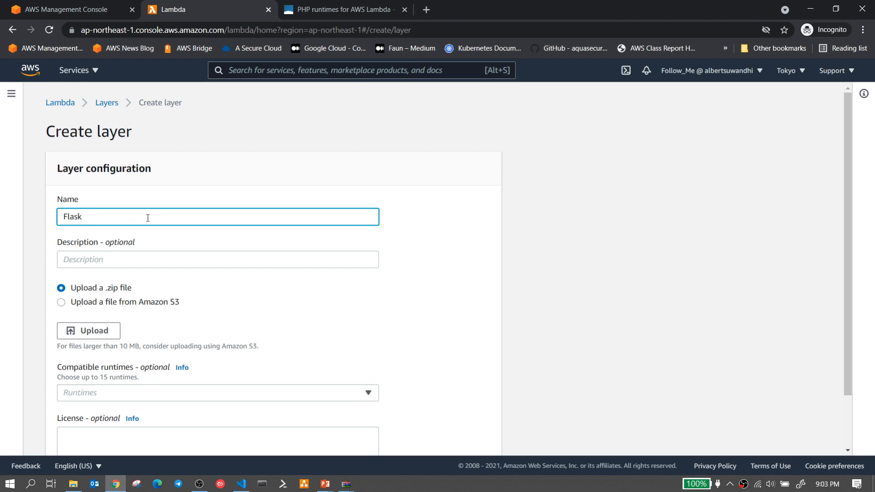
left_click_drag(148, 217, 20, 217)
key("ctrl+c")
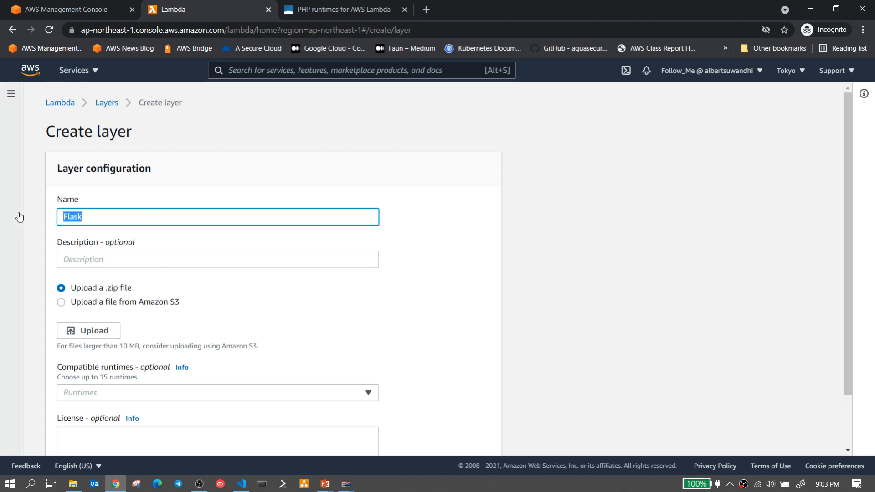
left_click(74, 256)
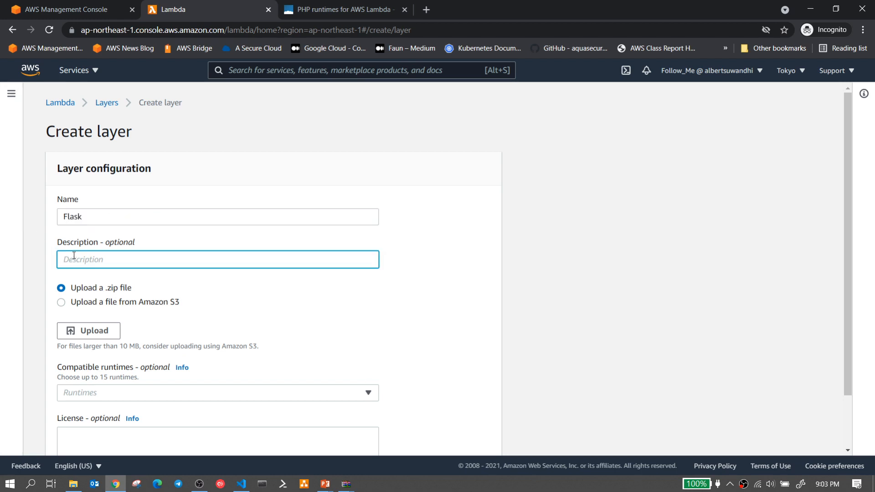
key("ctrl+v")
scroll(97, 274, "down", 2)
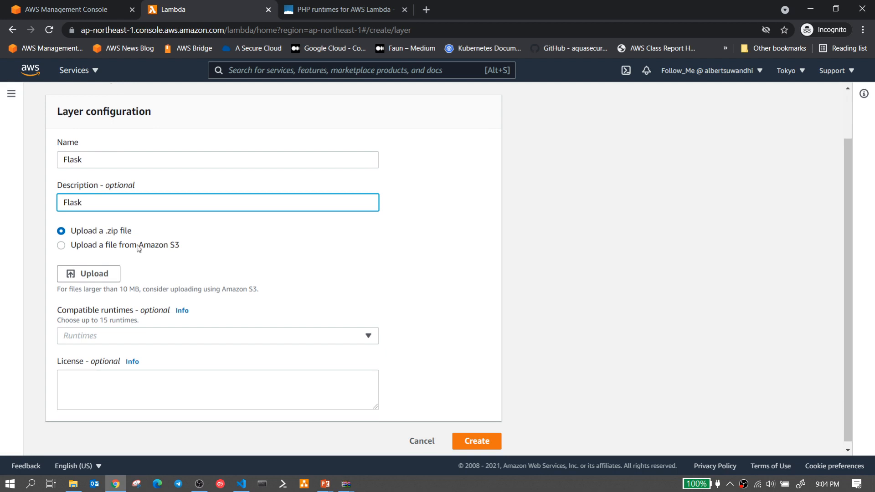
- Choose flask200.zip from the Lambda Layers folder as the Flask layer's upload file
left_click(92, 273)
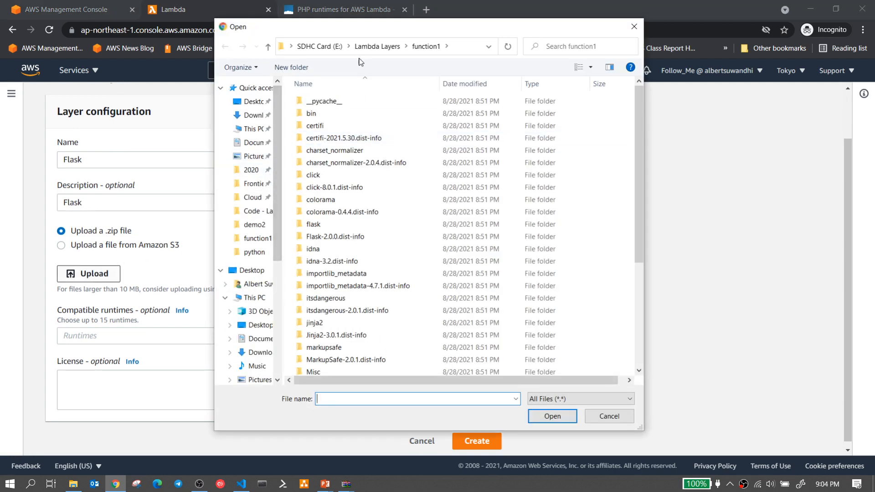
left_click(376, 47)
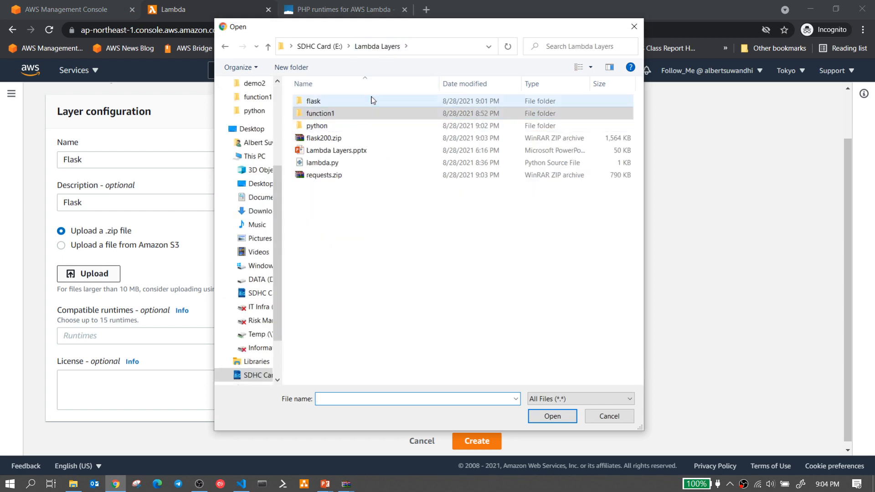
left_click(319, 138)
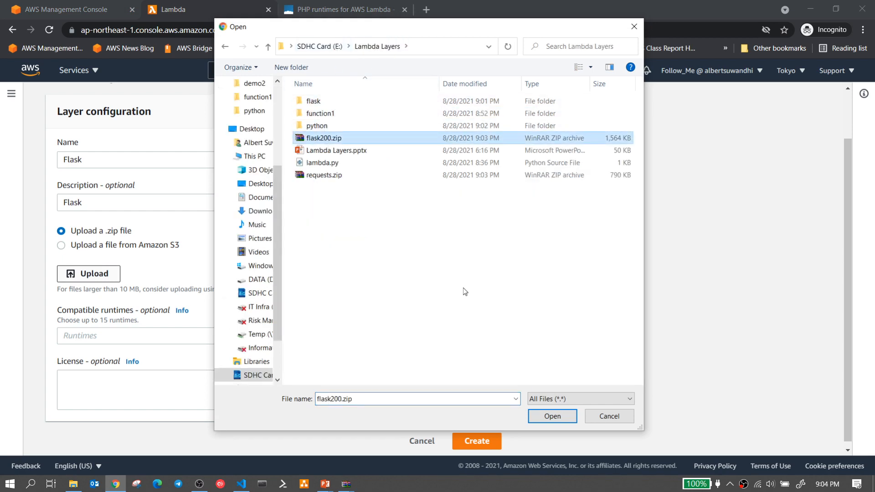
left_click(552, 416)
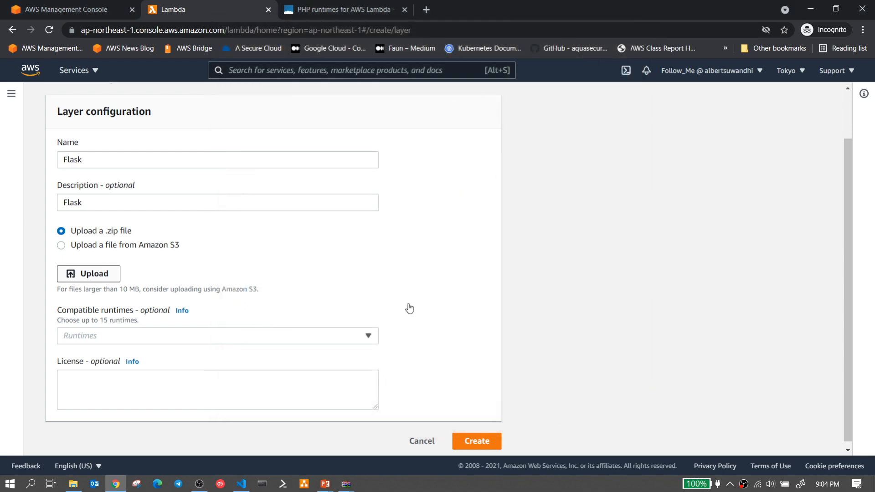
- Set Python 3.7 and Python 3.8 as compatible runtimes and create the Flask layer
left_click(204, 339)
left_click(129, 321)
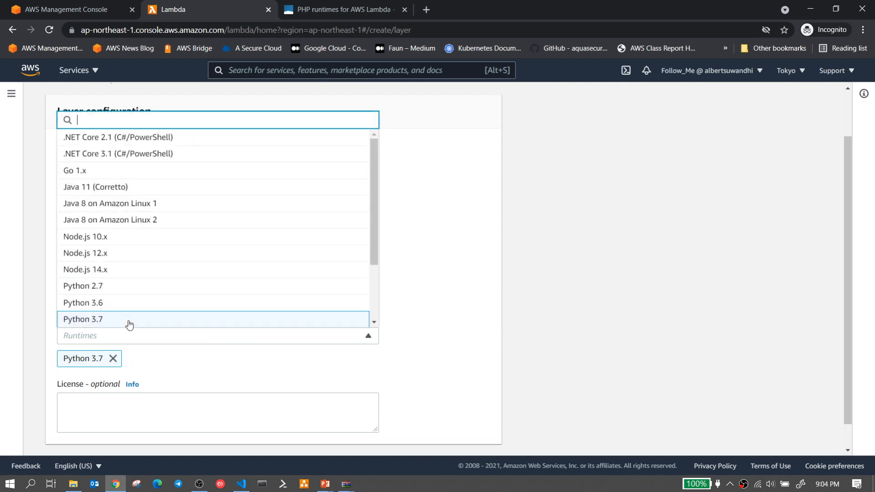
scroll(169, 310, "down", 1)
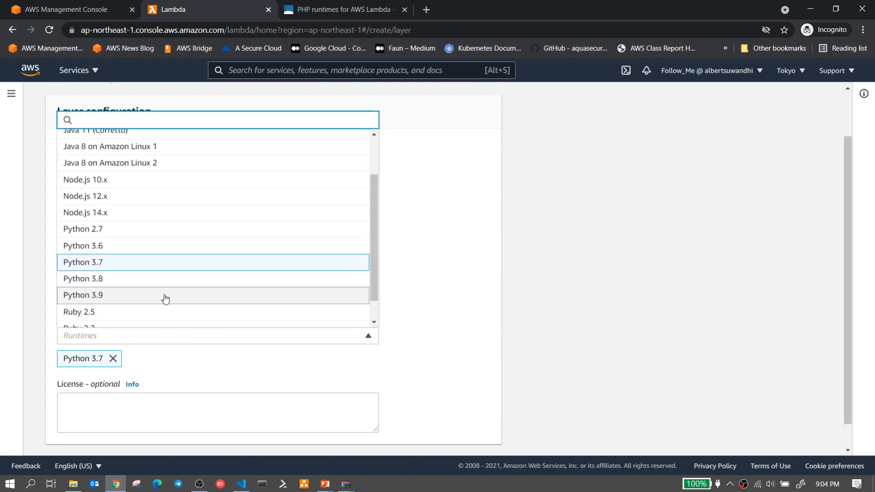
left_click(135, 278)
left_click(267, 375)
scroll(296, 346, "down", 1)
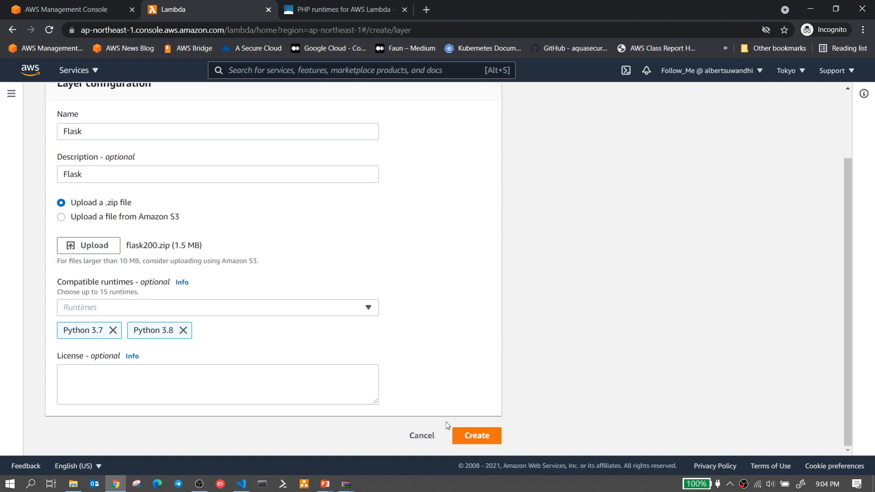
left_click(467, 436)
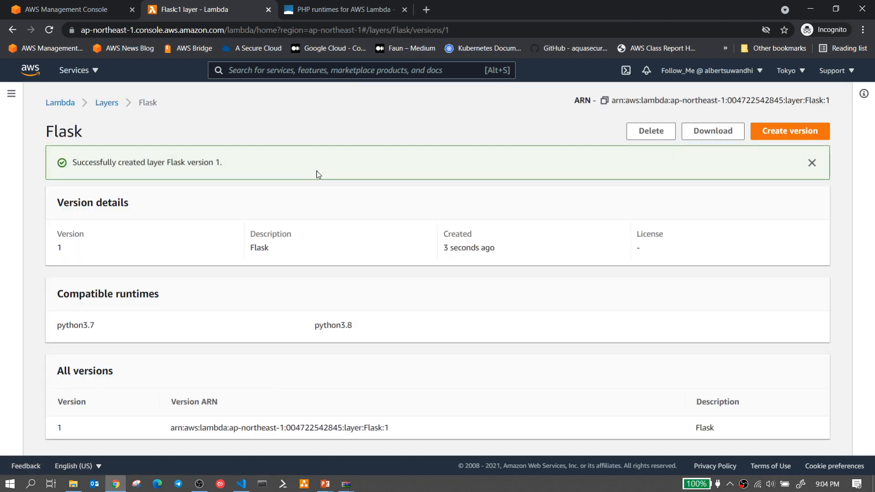
- Start another new layer and enter requests as both its name and description
left_click(108, 103)
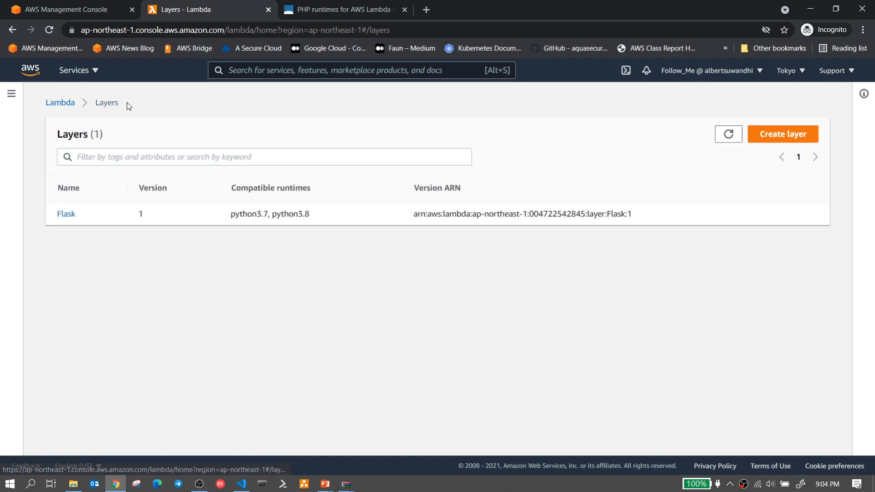
left_click(777, 137)
left_click(123, 215)
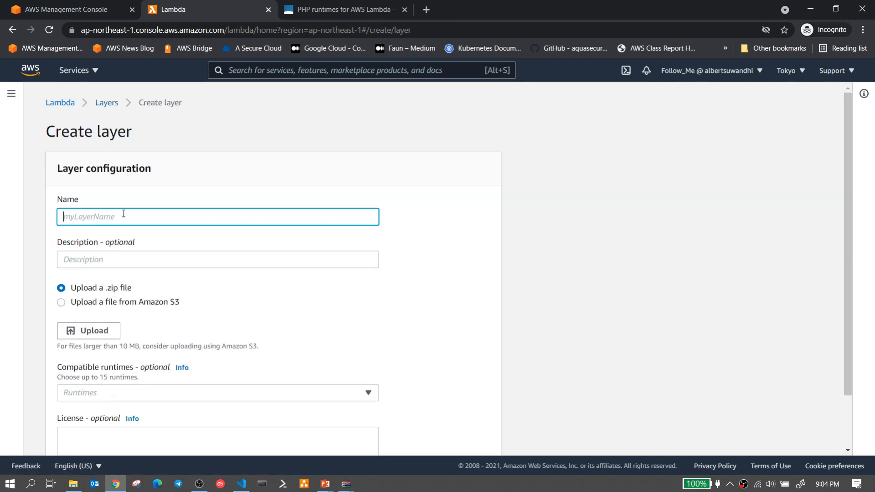
type("requests")
left_click_drag(103, 218, 12, 217)
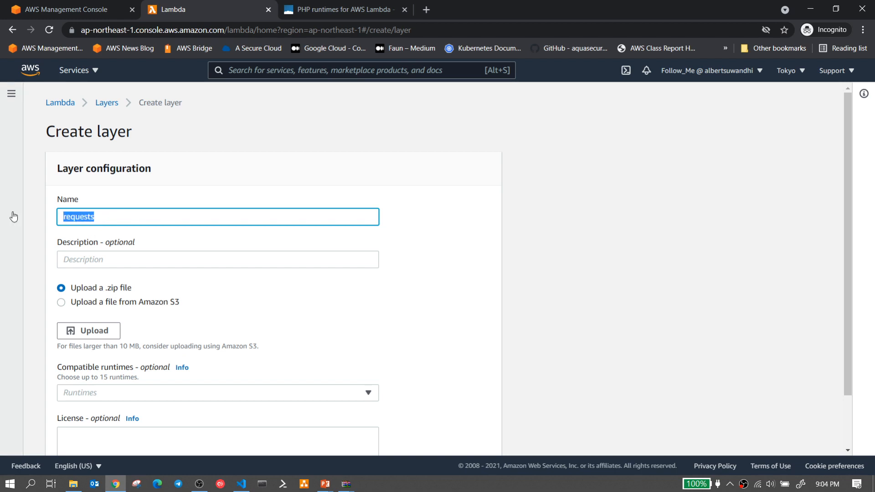
left_click(71, 259)
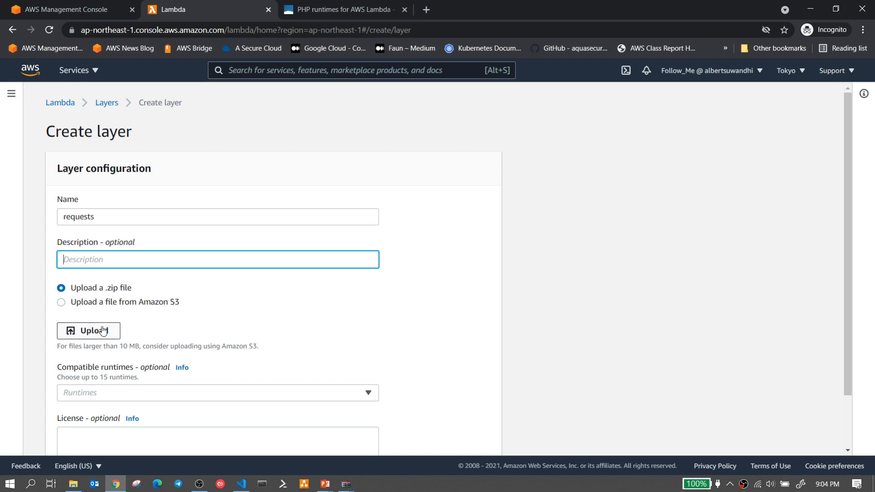
left_click_drag(111, 223, 49, 217)
key("ctrl+c")
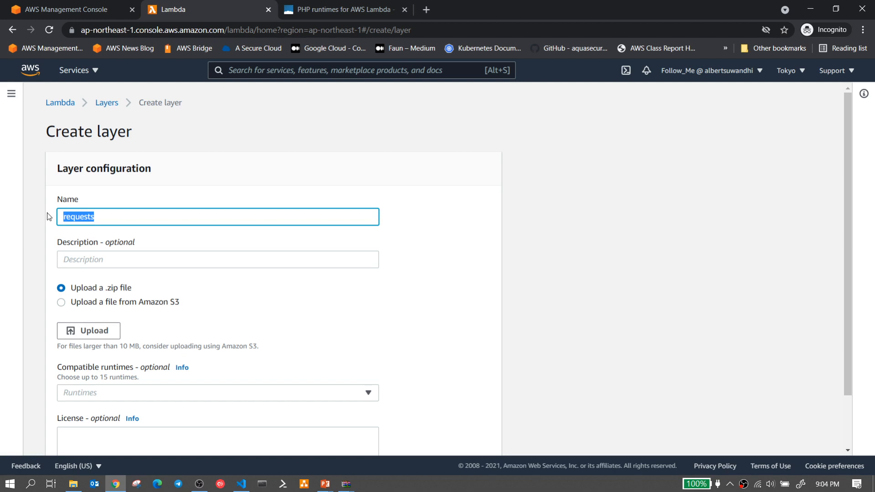
left_click(80, 262)
key("ctrl+v")
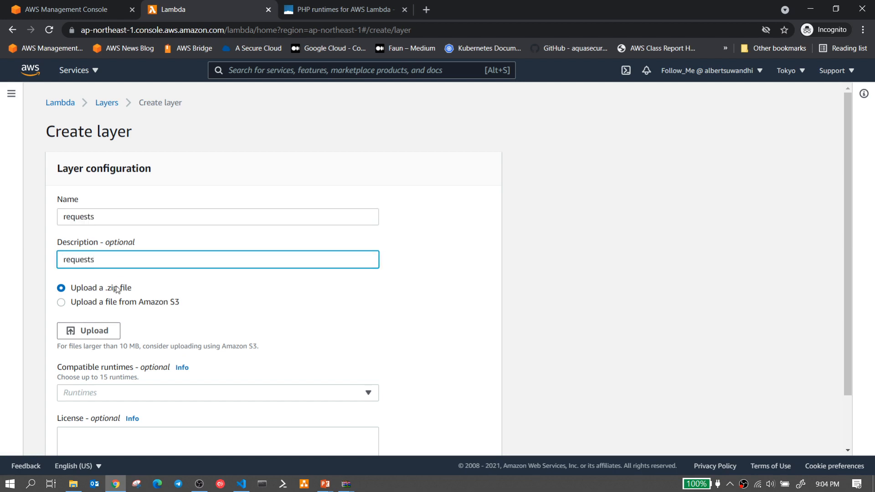
- Choose requests.zip from the Lambda Layers folder as the requests layer's upload file
left_click(109, 330)
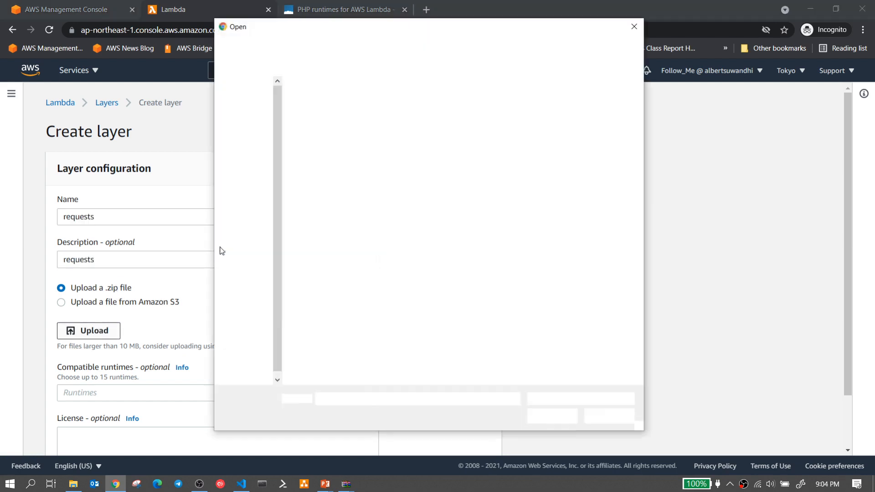
left_click(323, 175)
left_click(558, 418)
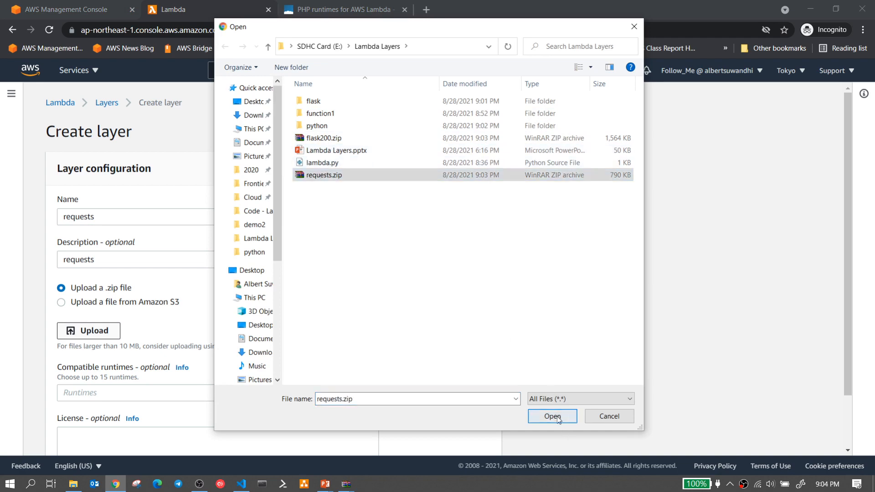
- Set Python 3.7, Python 3.8 and Python 3.9 as compatible runtimes and create the requests layer
scroll(273, 343, "down", 2)
left_click(230, 332)
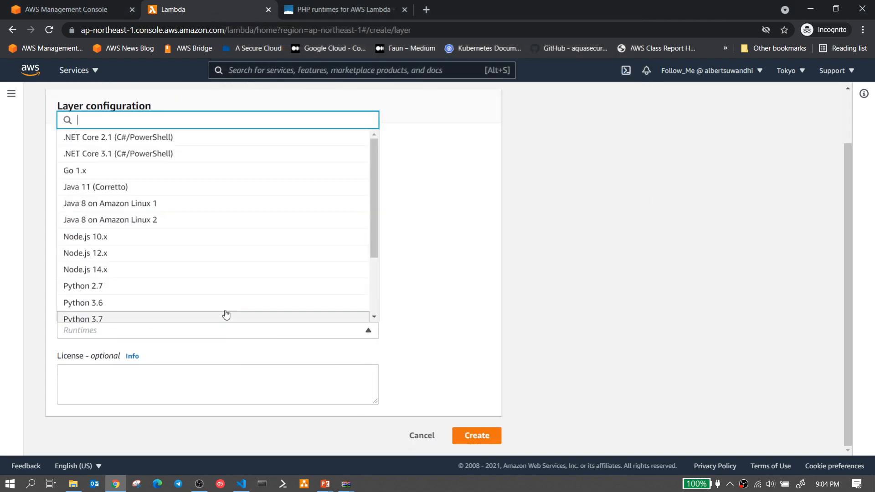
scroll(182, 291, "down", 2)
left_click(127, 231)
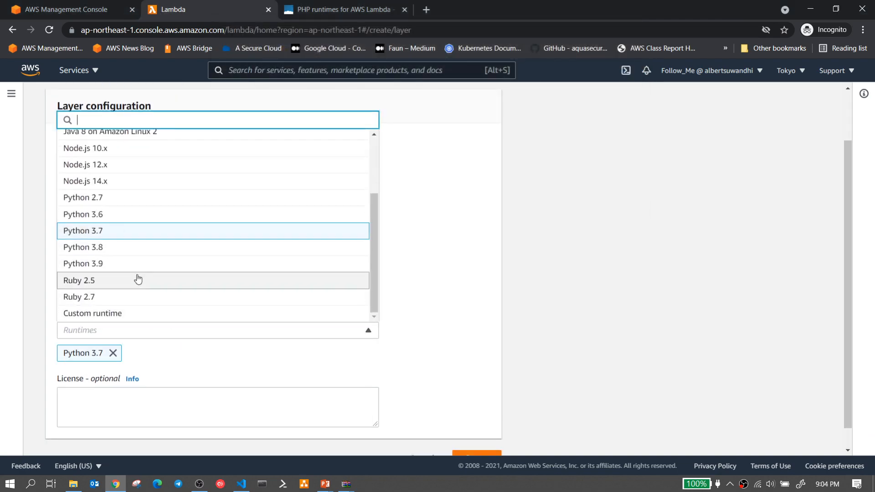
left_click(127, 247)
left_click(130, 263)
left_click(326, 372)
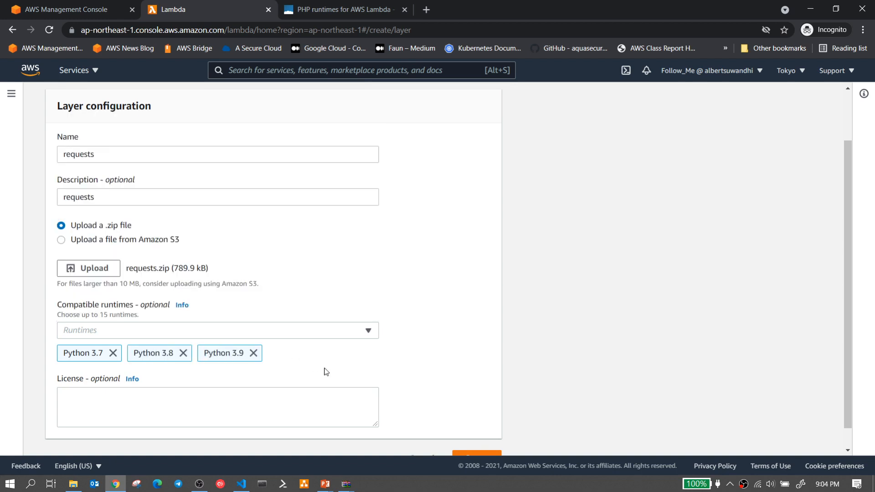
scroll(298, 328, "down", 1)
left_click(484, 437)
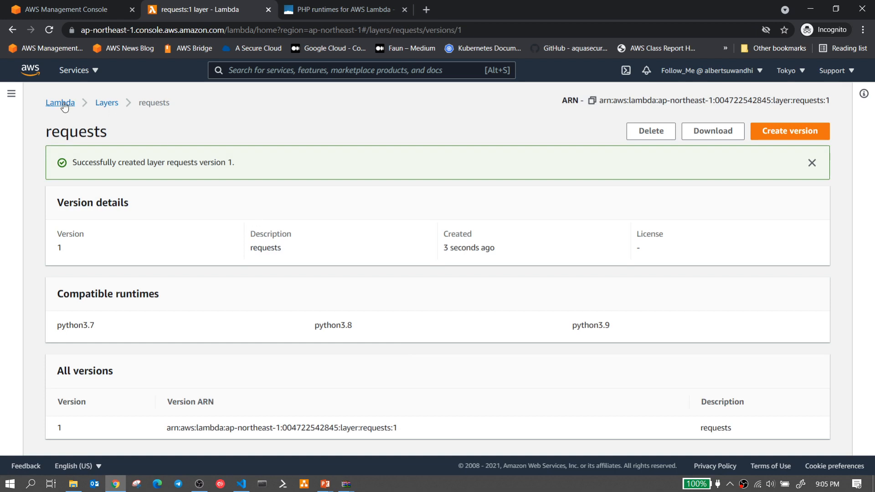
- Open Function2 from the list of Lambda functions
left_click(64, 107)
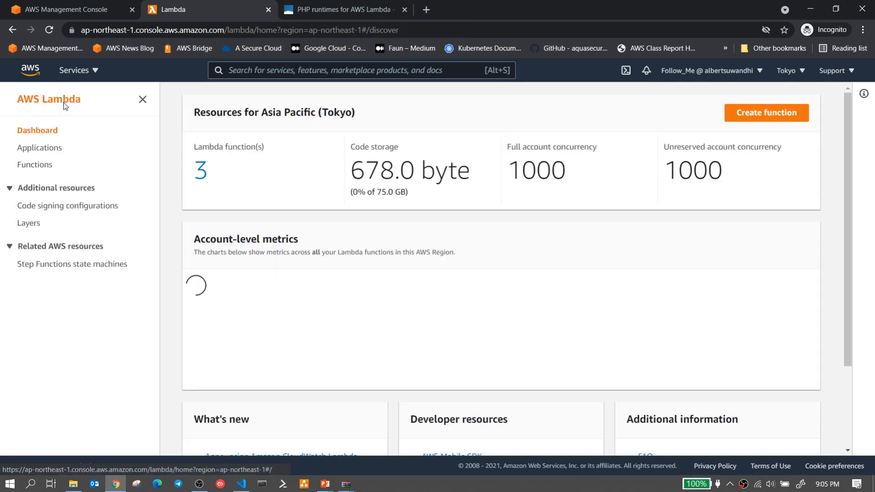
left_click(202, 179)
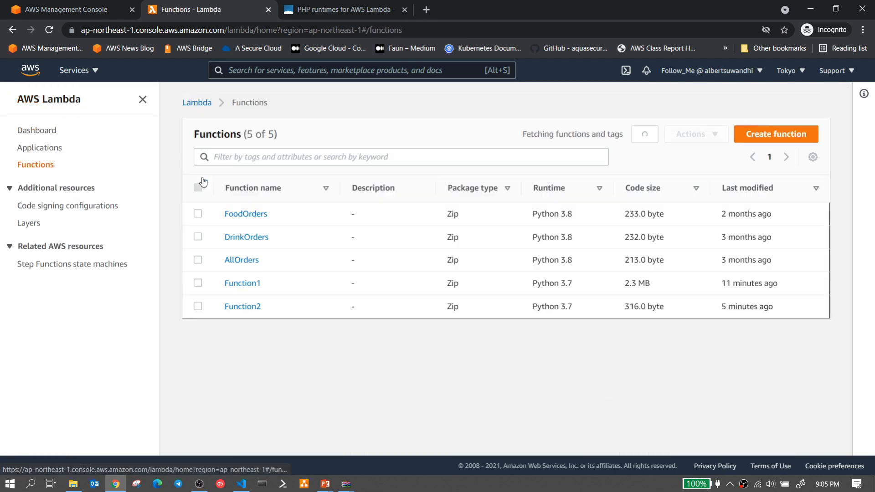
left_click(247, 308)
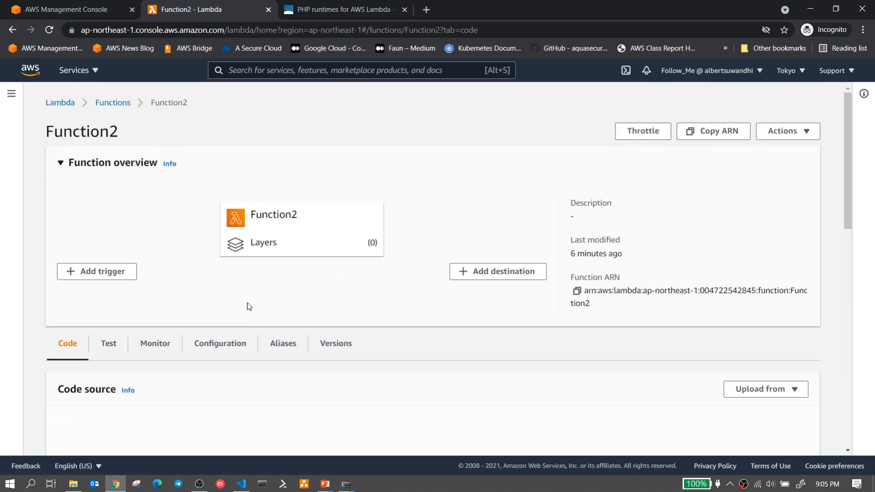
- Start adding a layer to Function2 and look through the layers provided by AWS
scroll(248, 307, "down", 3)
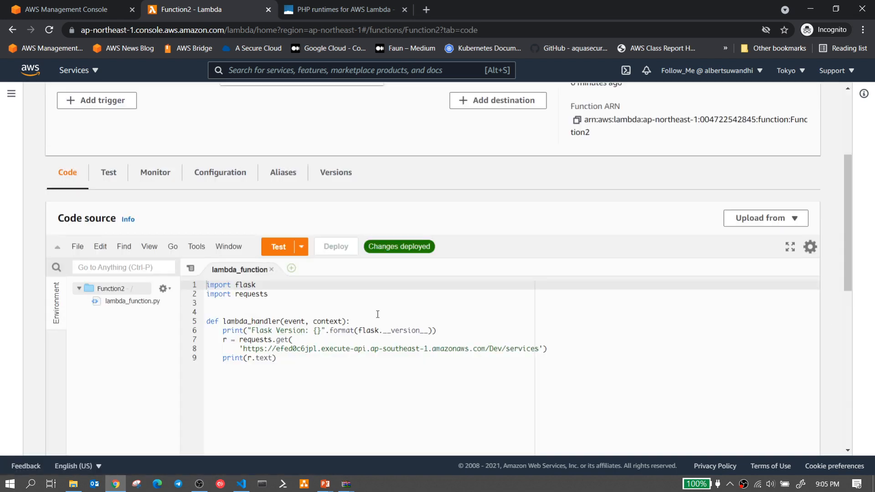
scroll(360, 306, "down", 1)
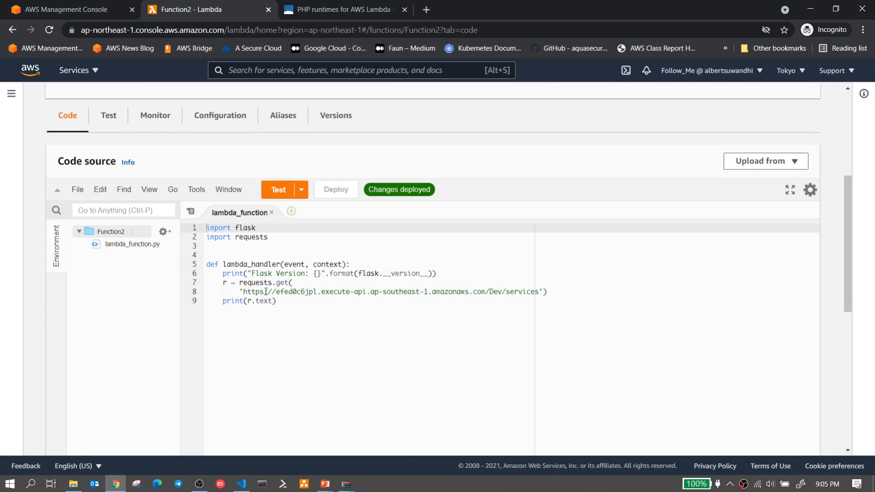
scroll(292, 273, "up", 3)
left_click(278, 189)
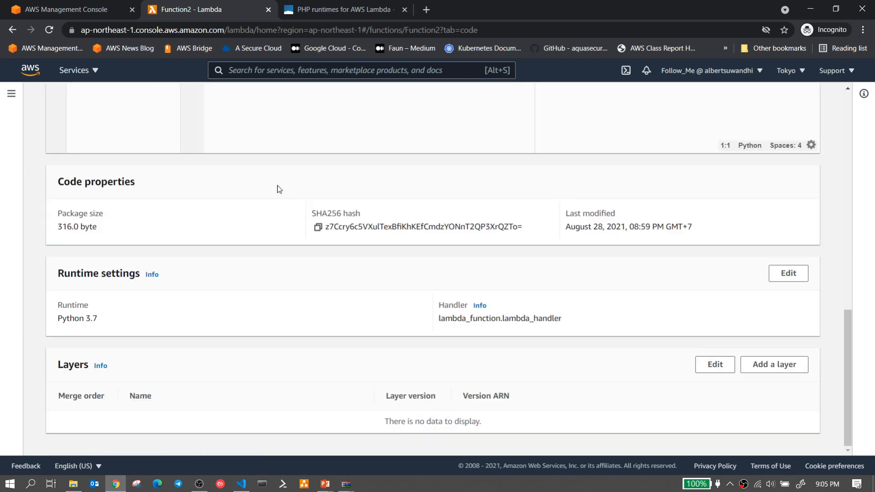
left_click(778, 368)
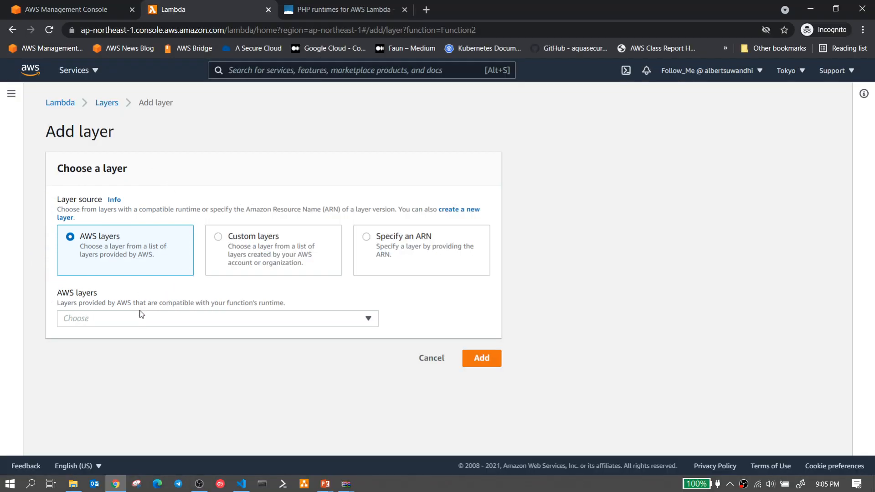
left_click(138, 325)
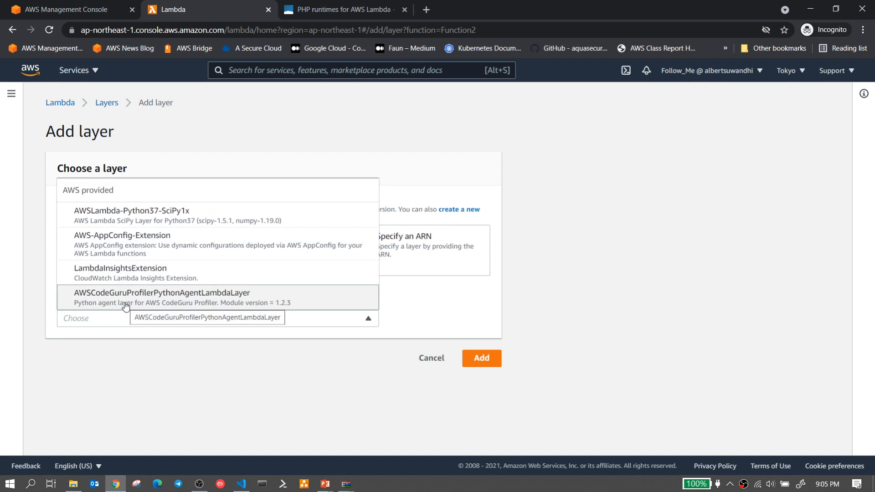
left_click(143, 368)
- Add version 1 of the custom layer Flask to Function2
left_click(219, 244)
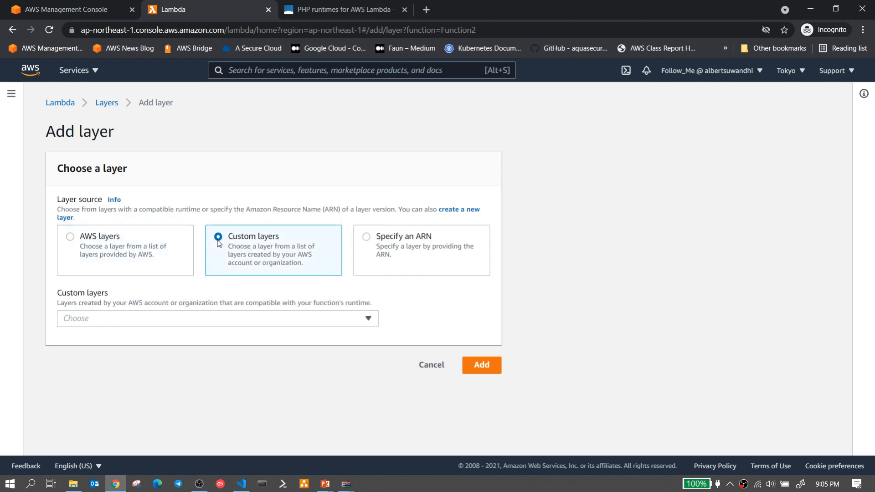
left_click(221, 321)
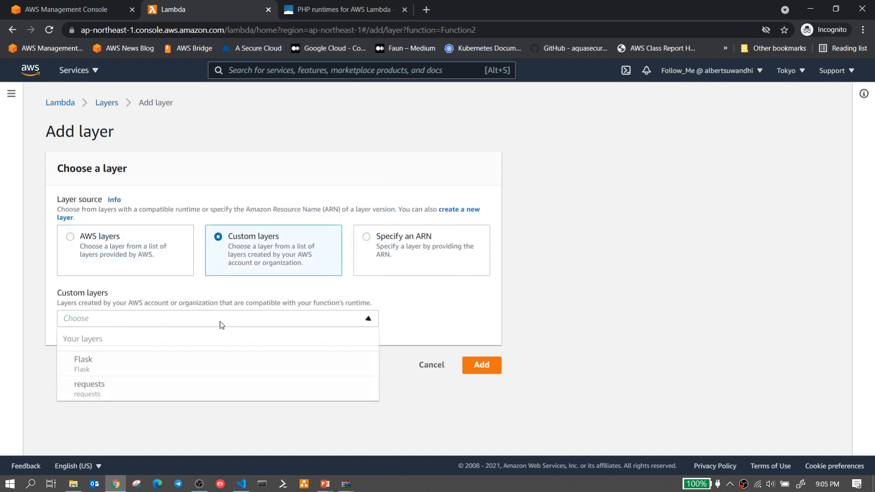
left_click(186, 361)
left_click(184, 358)
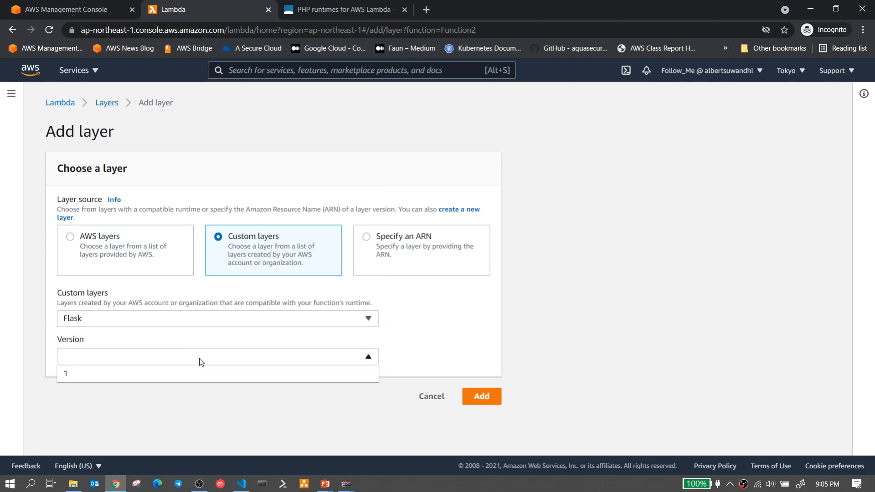
left_click(184, 375)
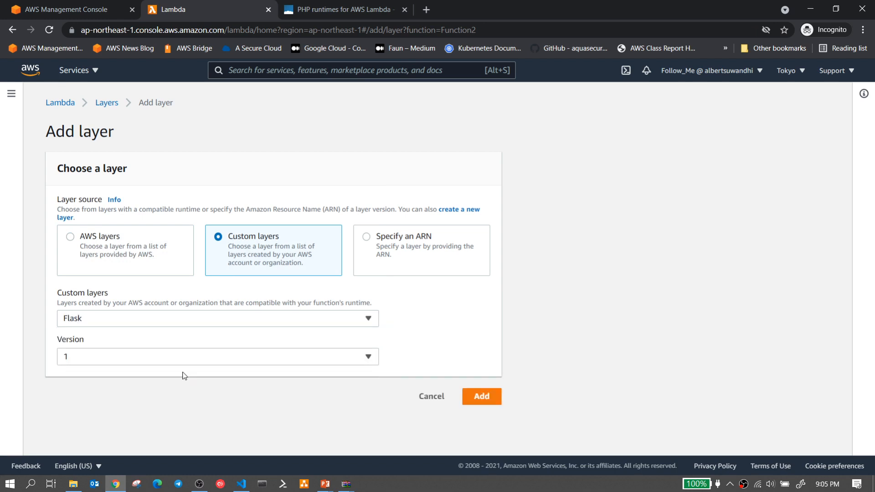
left_click(478, 396)
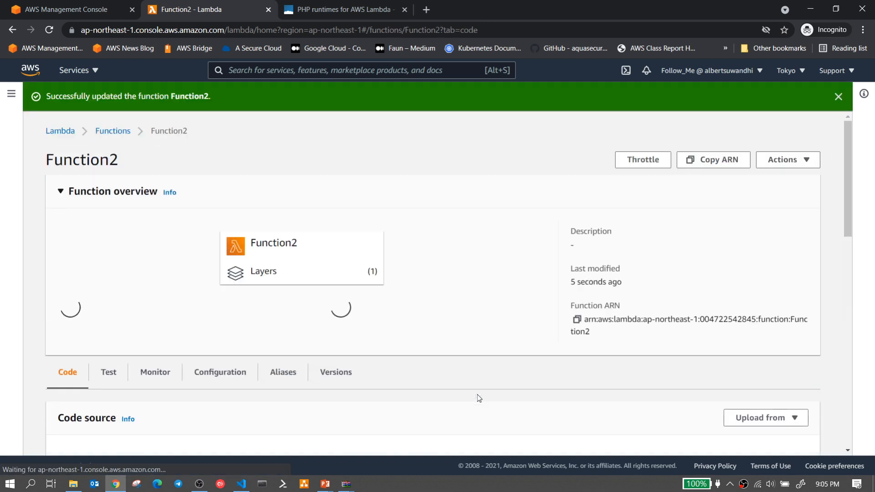
- Add version 1 of the custom layer requests to Function2 as a second layer
scroll(185, 273, "down", 1)
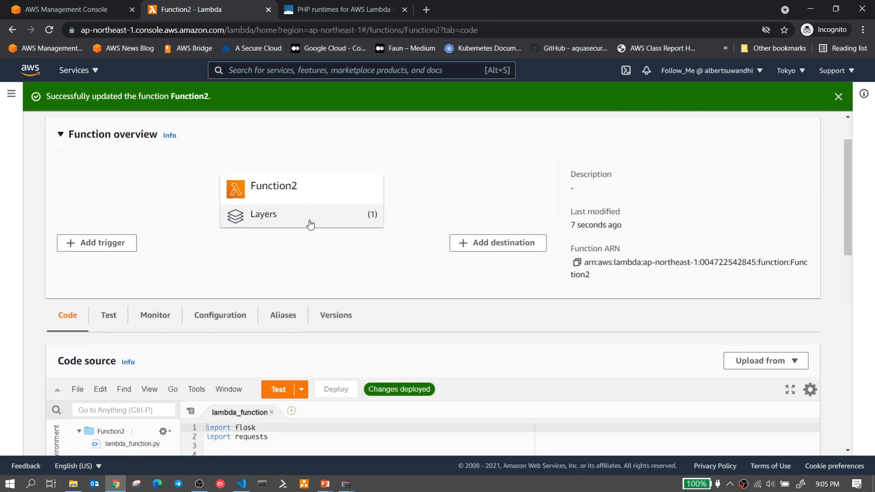
left_click(310, 224)
left_click(785, 366)
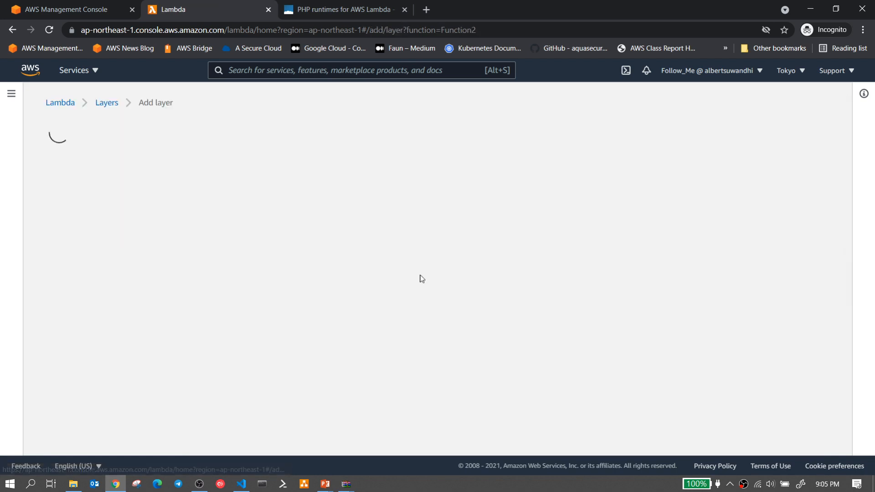
left_click(221, 246)
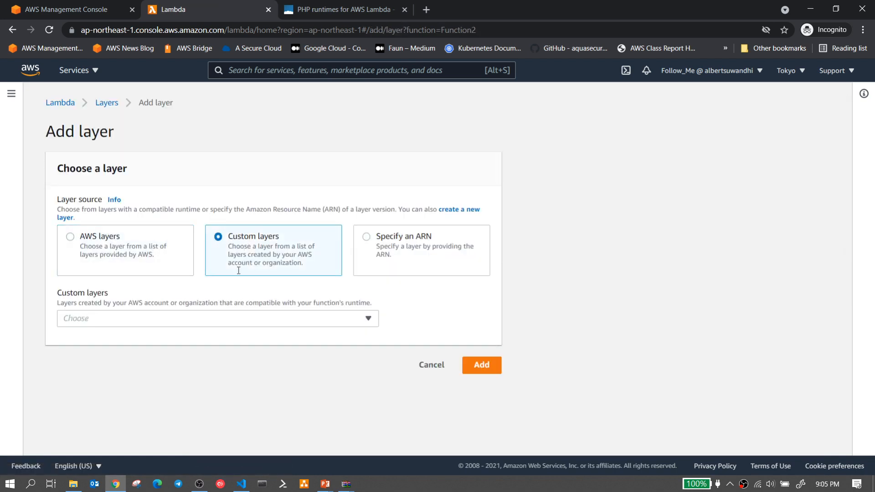
left_click(238, 321)
left_click(173, 384)
left_click(259, 361)
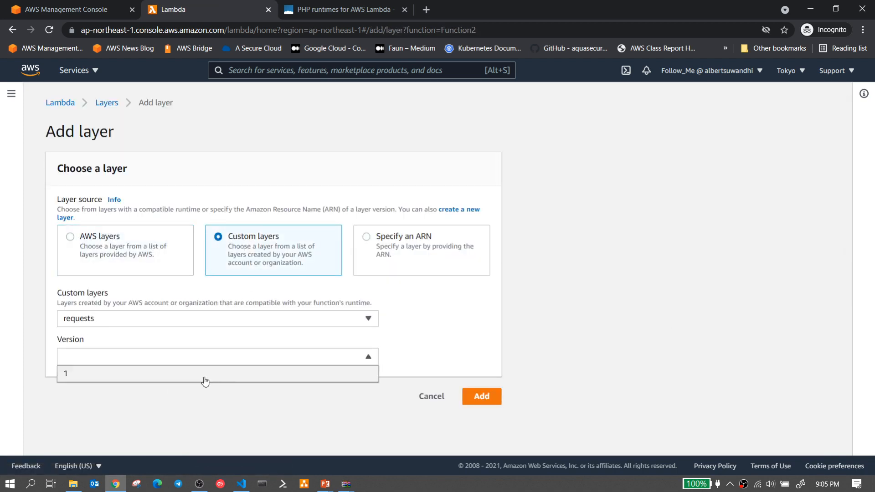
left_click(204, 378)
left_click(472, 400)
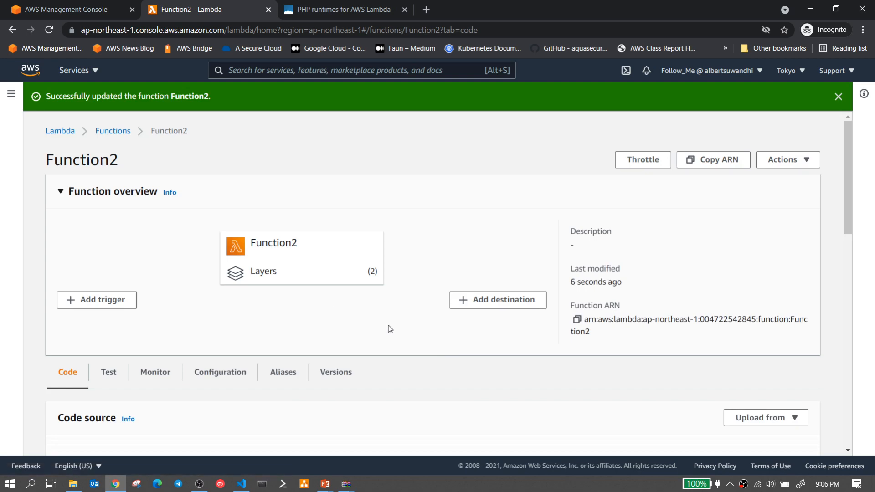
- Test Function2 and check the Flask version and AWS service lines in its function logs
scroll(371, 315, "up", 6)
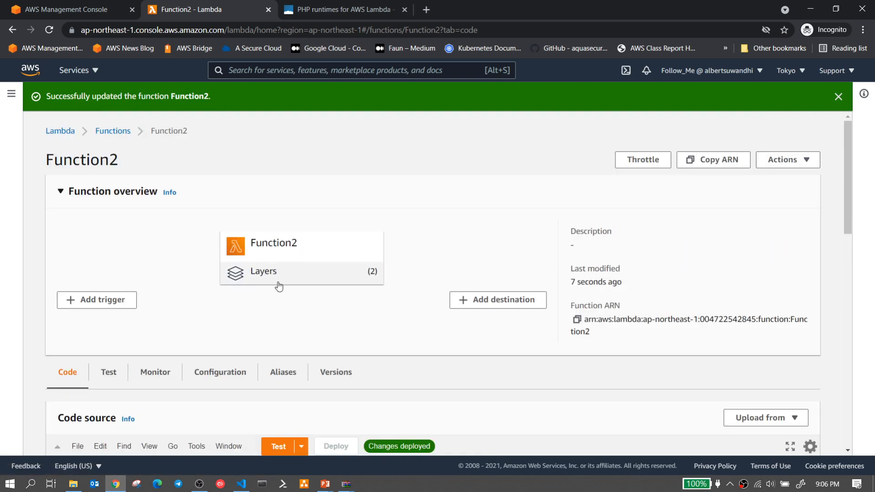
scroll(279, 286, "down", 4)
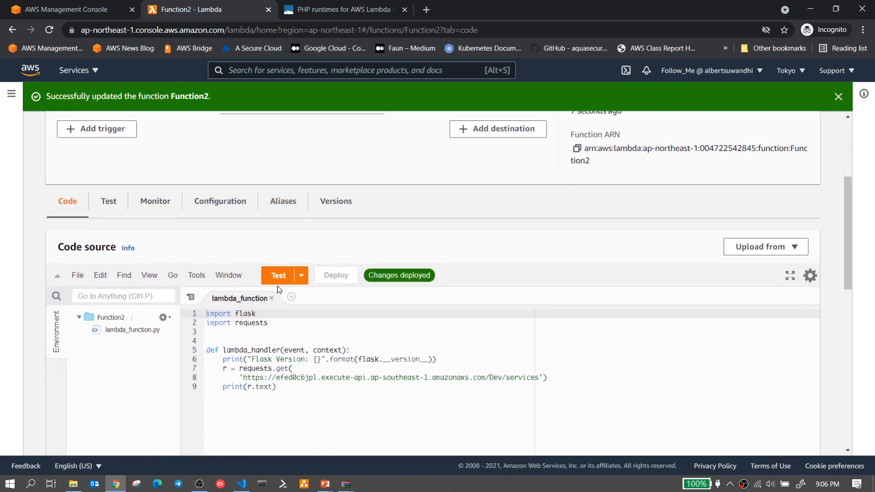
left_click(277, 276)
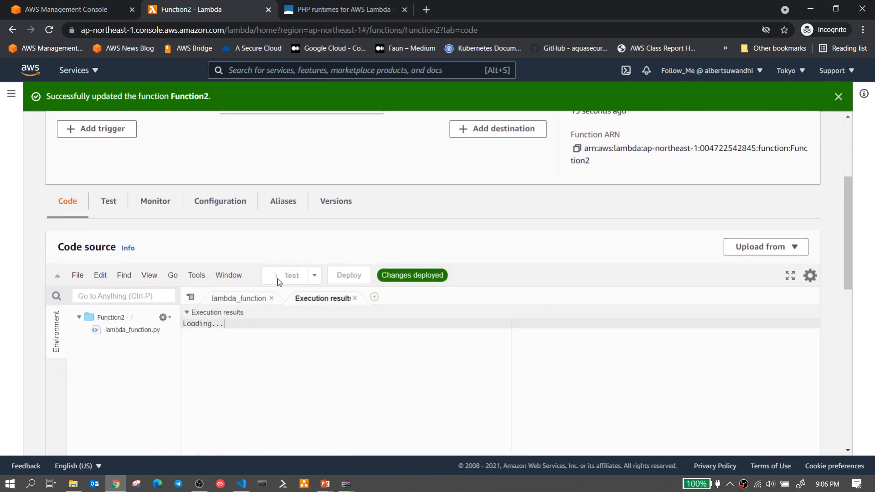
scroll(269, 285, "down", 3)
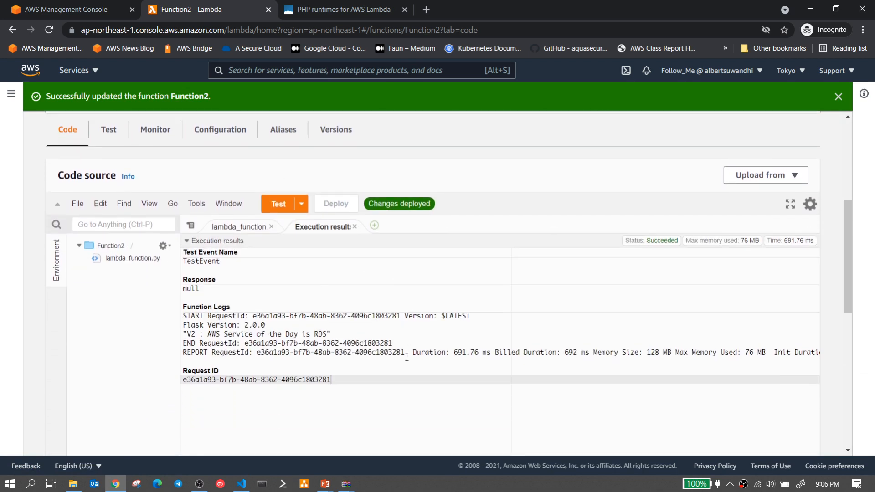
left_click_drag(266, 282, 184, 283)
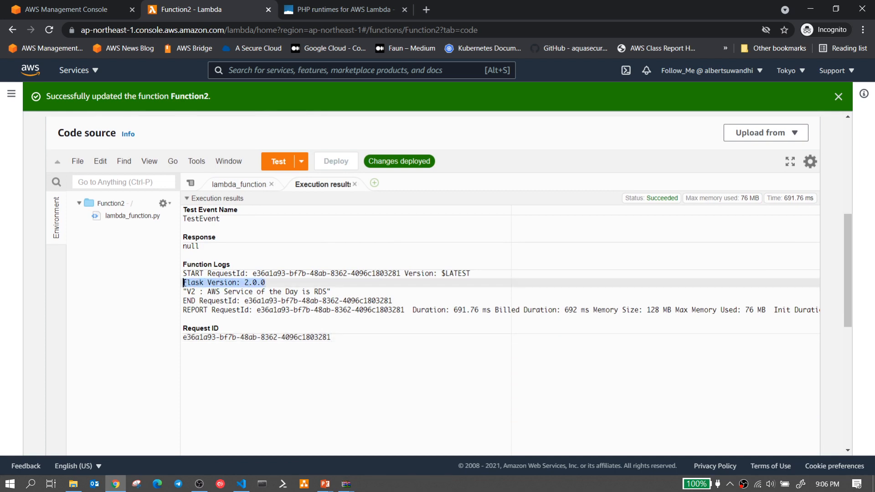
left_click_drag(331, 291, 187, 292)
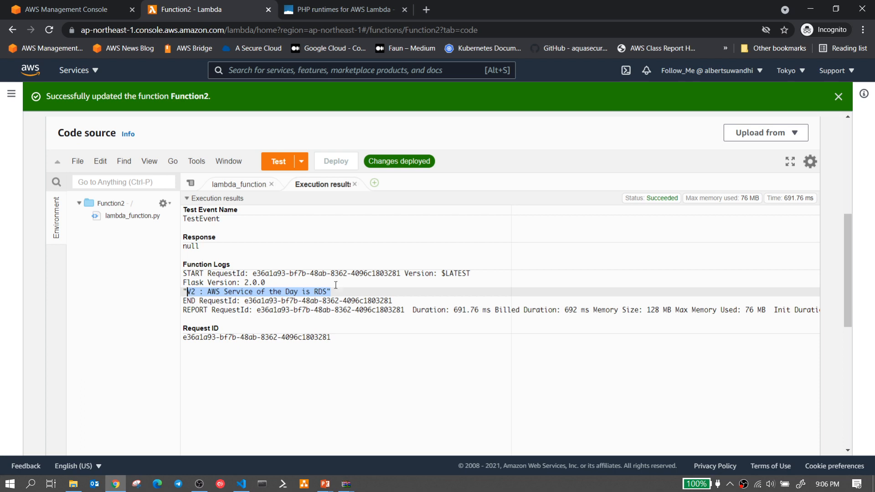
- Run the Function2 test two more times and compare the AWS service line in the logs and the layers in the overview
left_click(276, 164)
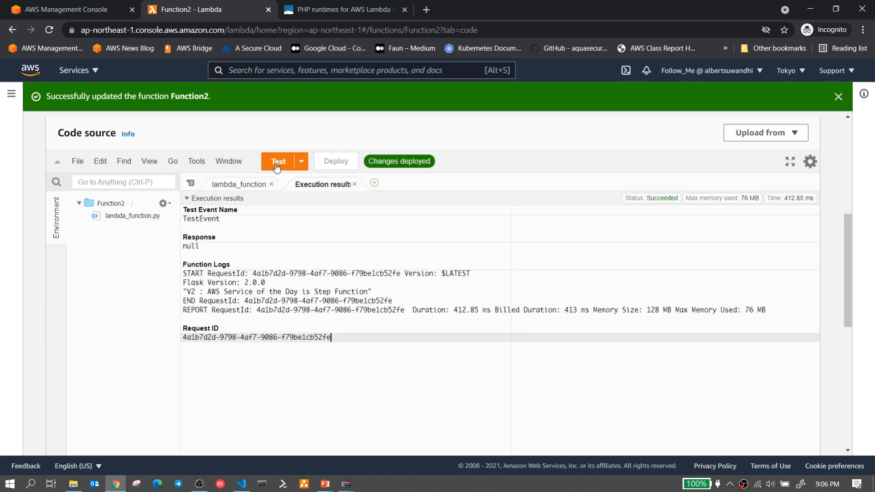
left_click_drag(315, 291, 368, 292)
left_click(281, 163)
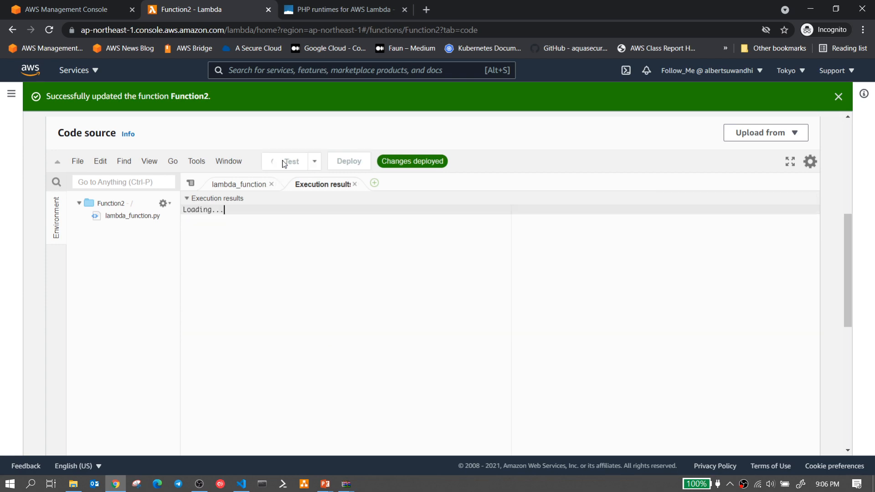
scroll(357, 286, "up", 6)
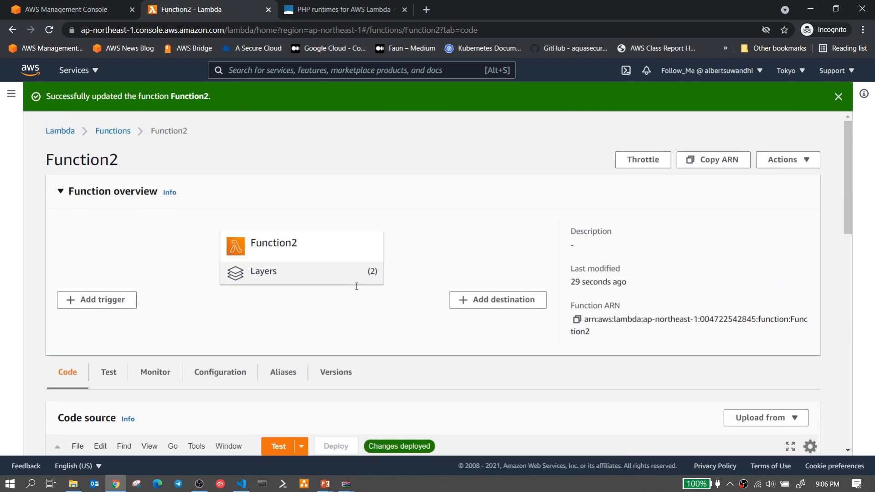
scroll(329, 237, "down", 3)
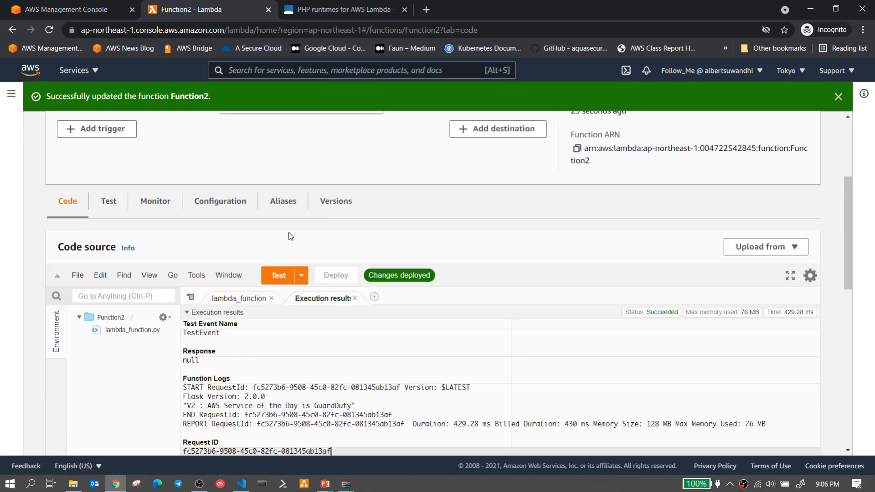
scroll(290, 237, "up", 3)
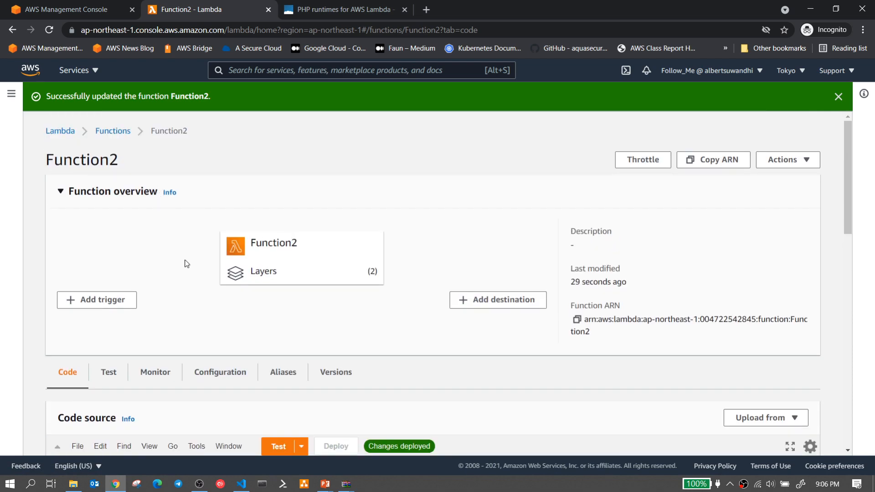
- Start a new function authored from scratch from the functions list and name it Function3
left_click(118, 133)
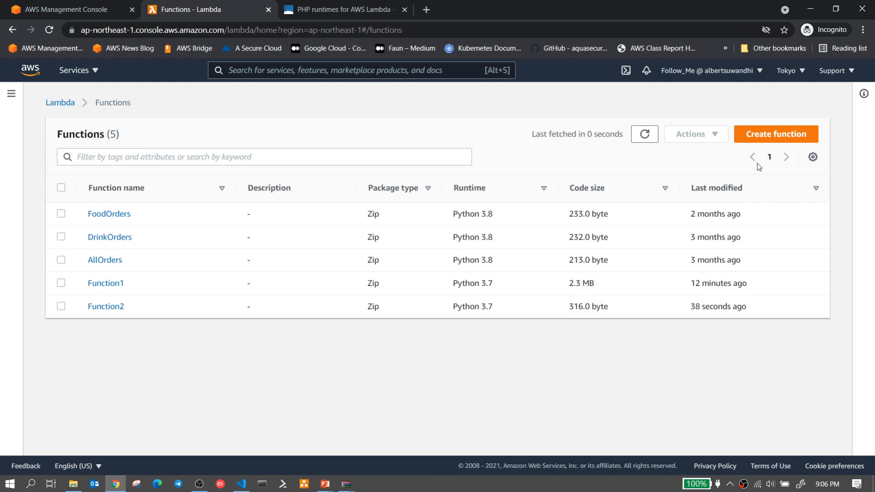
left_click(785, 140)
left_click(139, 339)
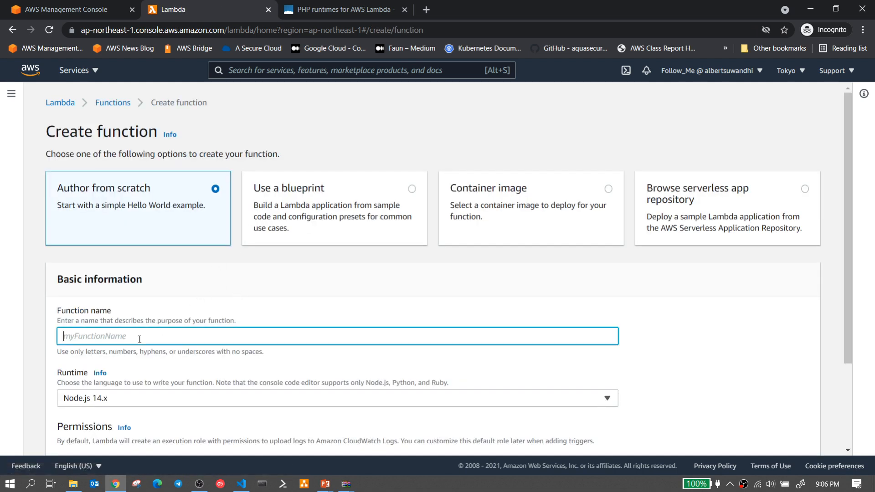
type("Fubn")
type("nction3")
- Choose Python 3.8 as the runtime and create the function
scroll(139, 339, "down", 1)
left_click(136, 341)
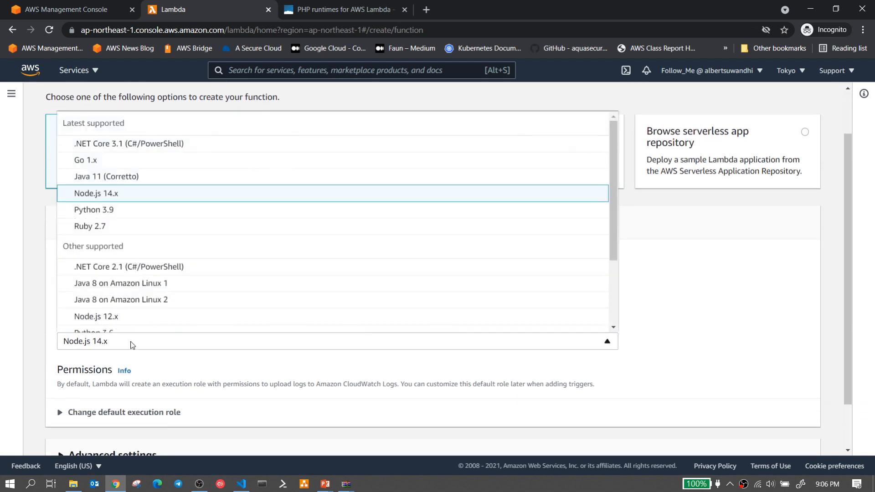
scroll(137, 254, "down", 2)
left_click(137, 266)
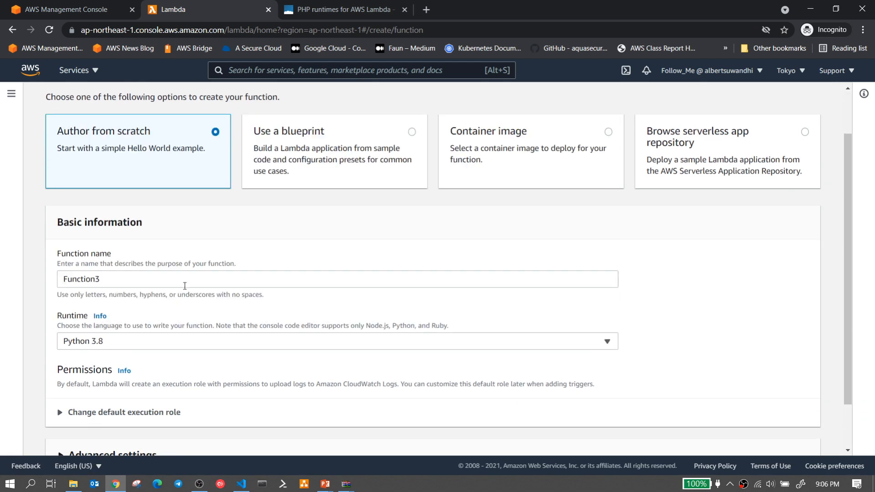
scroll(376, 343, "down", 1)
left_click(776, 434)
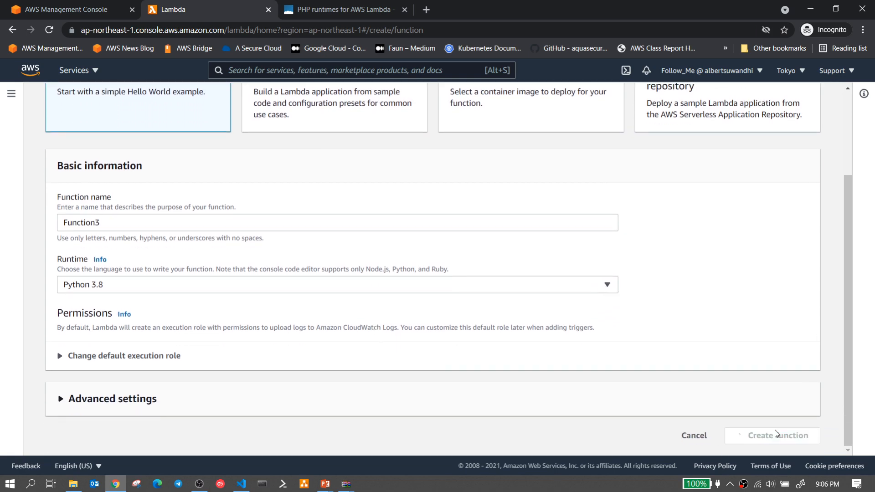
- Copy lines 1 to 6 of lambda.py in Visual Studio Code, through the Flask version print, and return to the Lambda console
left_click(242, 484)
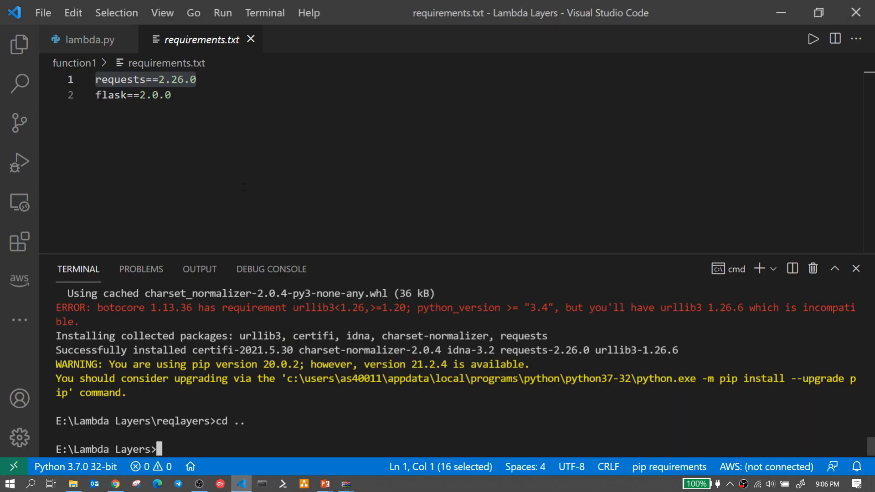
left_click(102, 45)
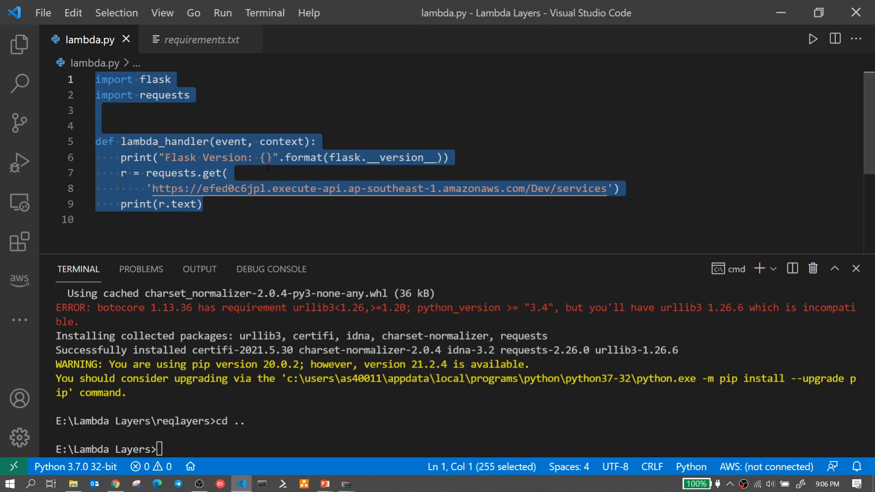
left_click(227, 173)
left_click_drag(450, 157, 58, 77)
key("ctrl+c")
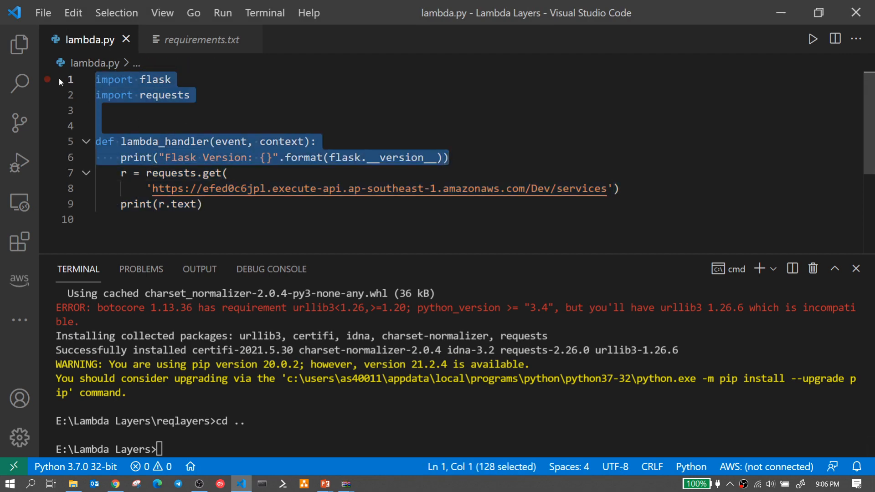
left_click(117, 485)
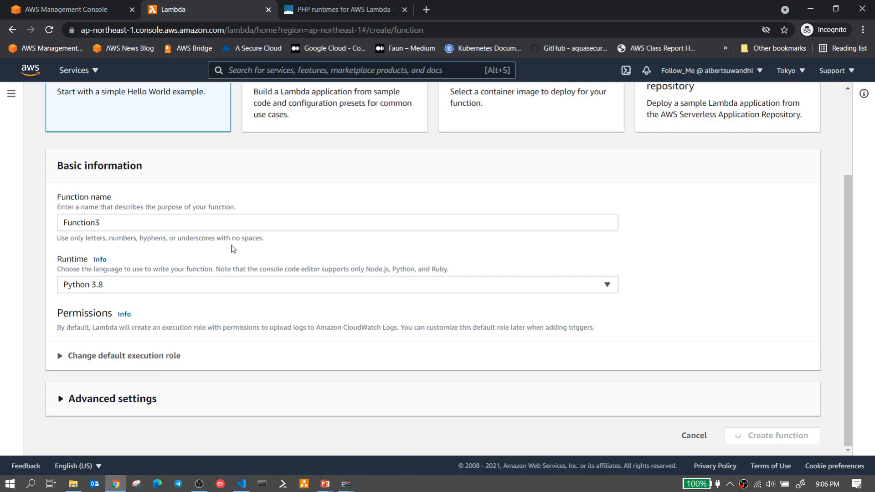
- Replace all of Function3's default code with the copied Flask version script and deploy it
scroll(231, 248, "up", 3)
scroll(232, 248, "down", 3)
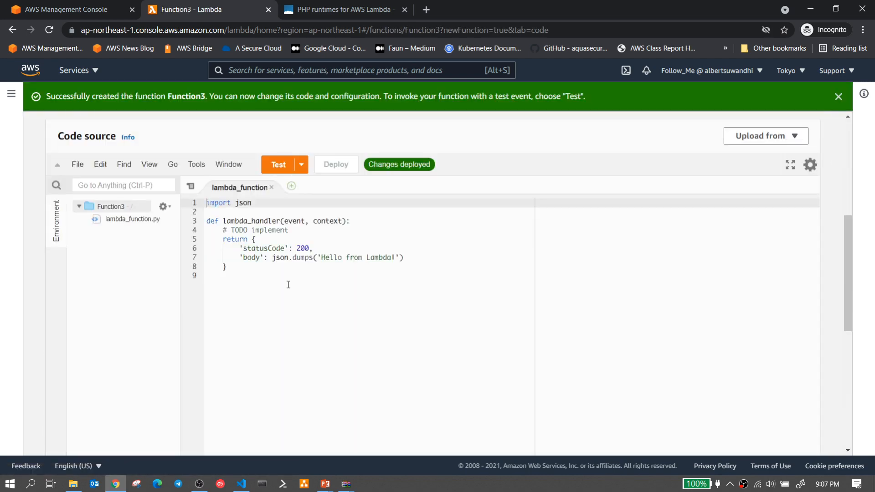
key("ctrl+a")
key("ctrl+v")
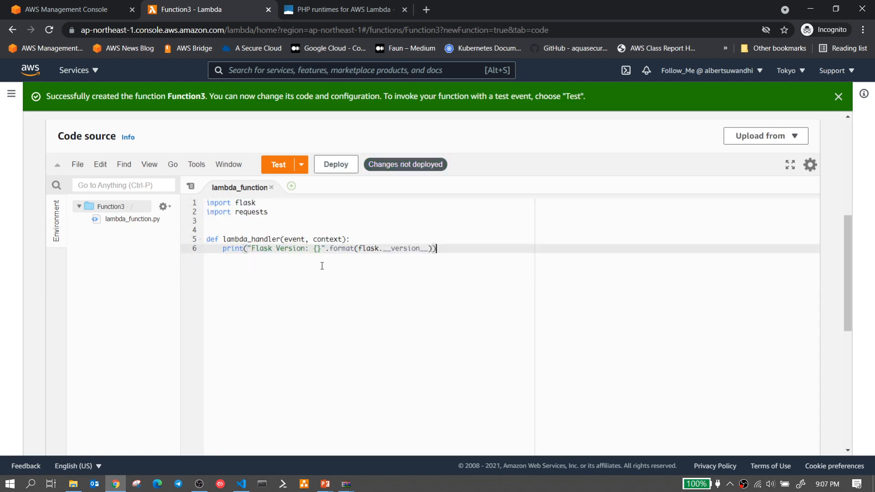
left_click(332, 171)
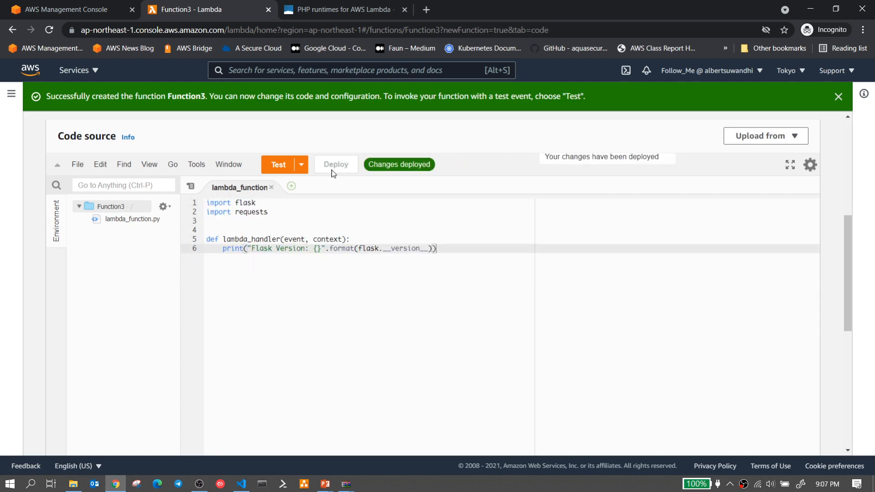
- Create a test event named Test from the hello-world template for Function3
left_click(282, 166)
left_click(258, 272)
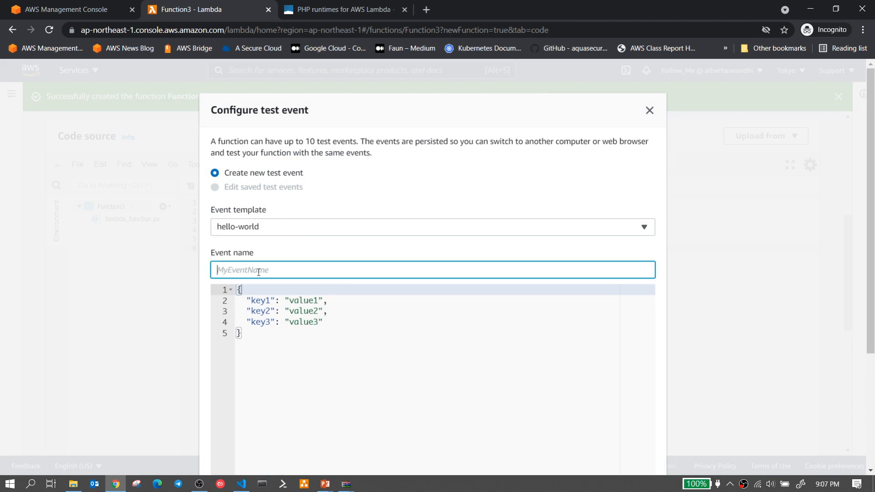
type("Test")
scroll(361, 312, "down", 3)
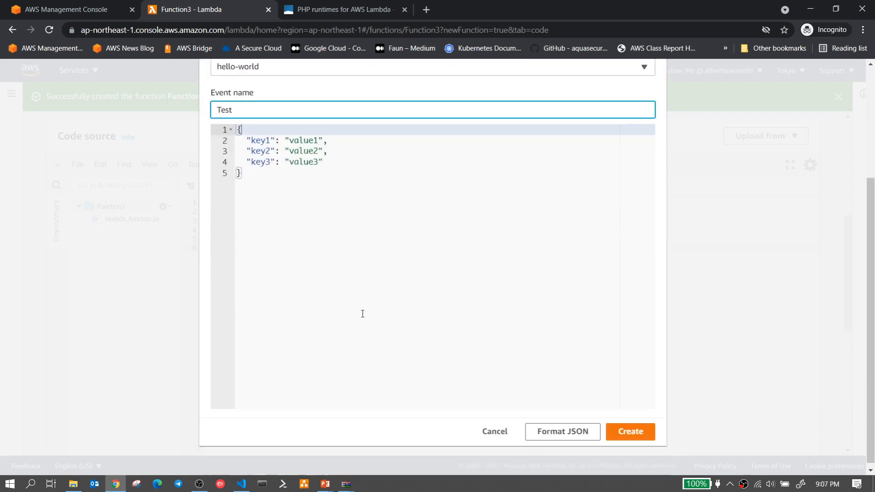
left_click(630, 427)
- Run the Test event on Function3 and check the layers in the function overview
scroll(487, 300, "down", 6)
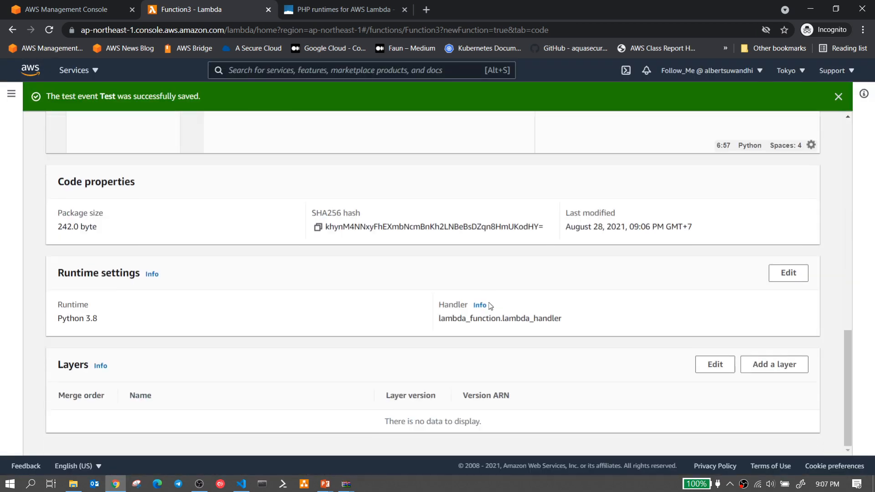
scroll(486, 300, "up", 5)
scroll(302, 304, "up", 5)
left_click(277, 334)
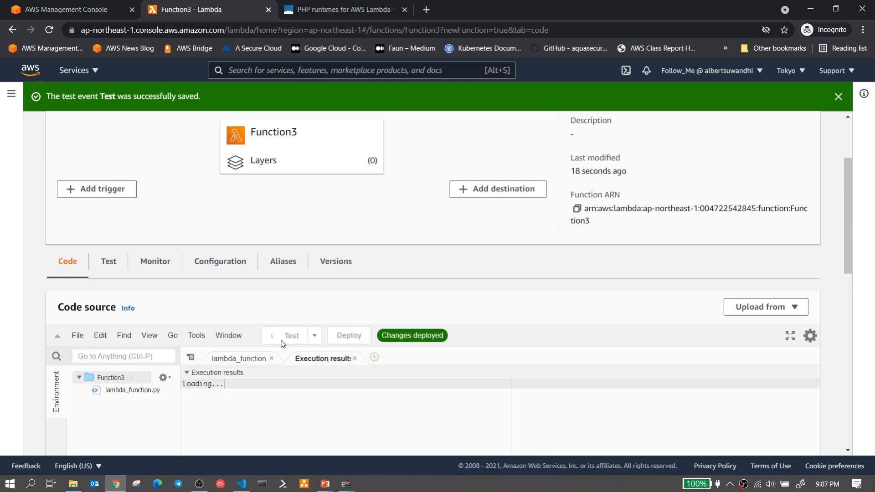
scroll(275, 337, "down", 3)
scroll(367, 229, "up", 6)
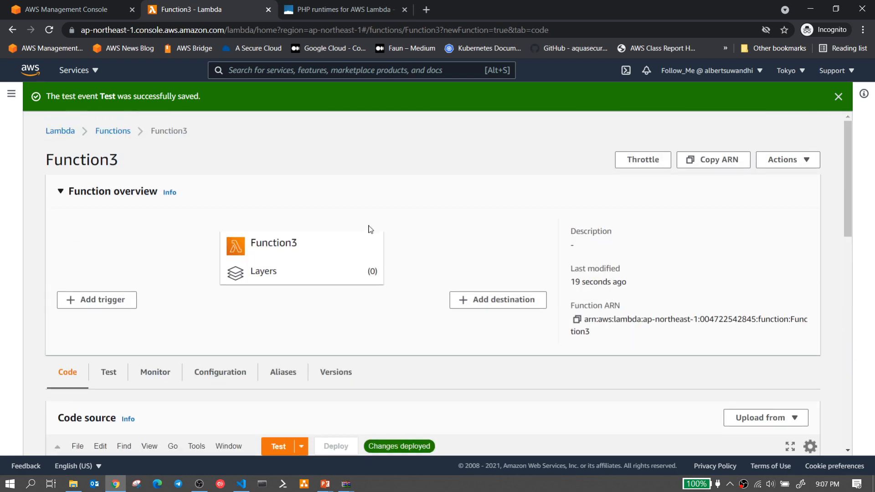
- Add version 1 of the custom layer Flask to Function3
scroll(310, 271, "down", 15)
left_click(752, 365)
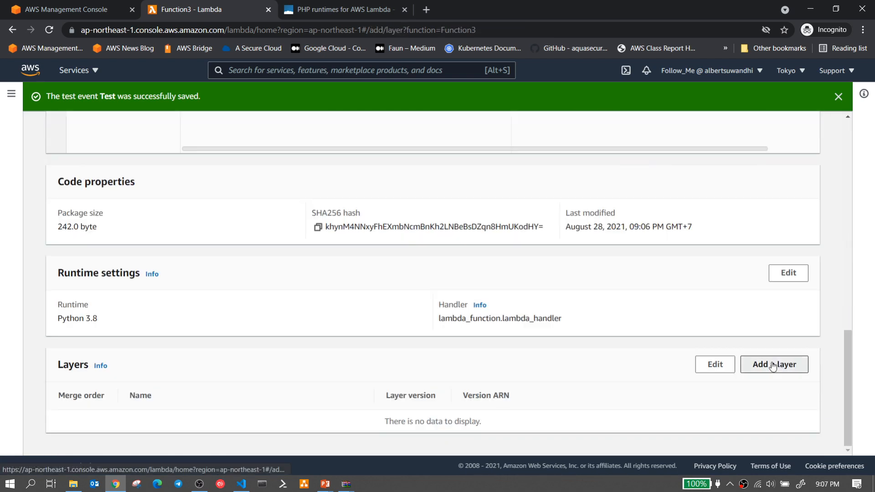
left_click(173, 322)
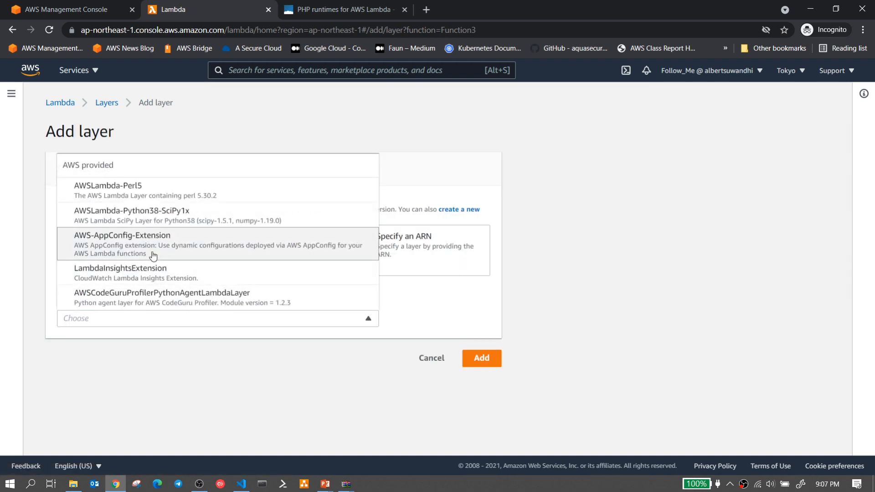
left_click(234, 356)
left_click(224, 238)
left_click(240, 318)
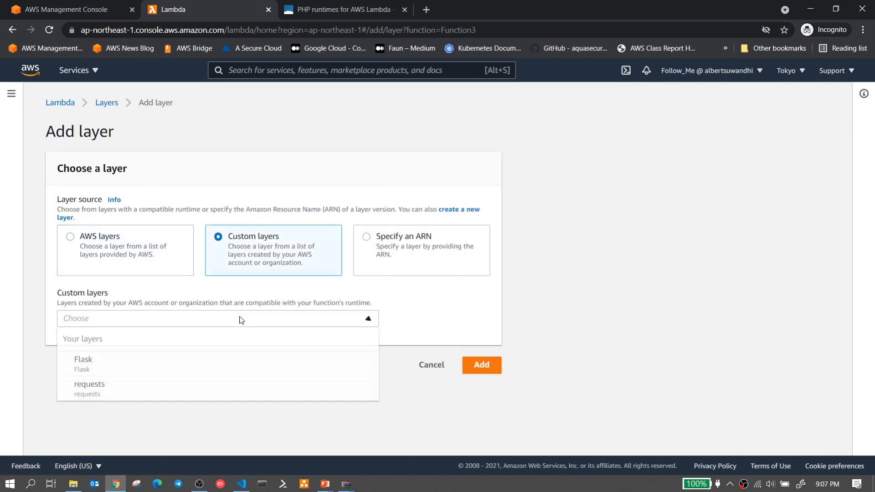
left_click(168, 363)
left_click(480, 397)
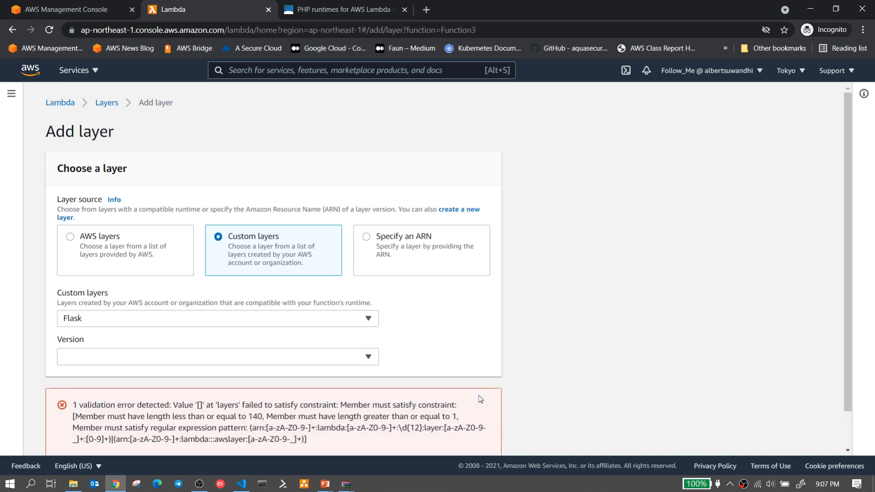
scroll(433, 355, "down", 1)
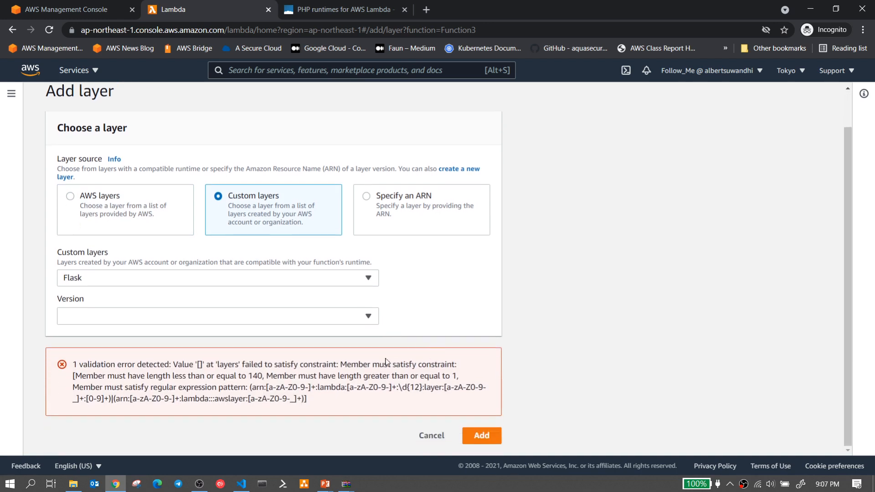
left_click(186, 315)
left_click(169, 334)
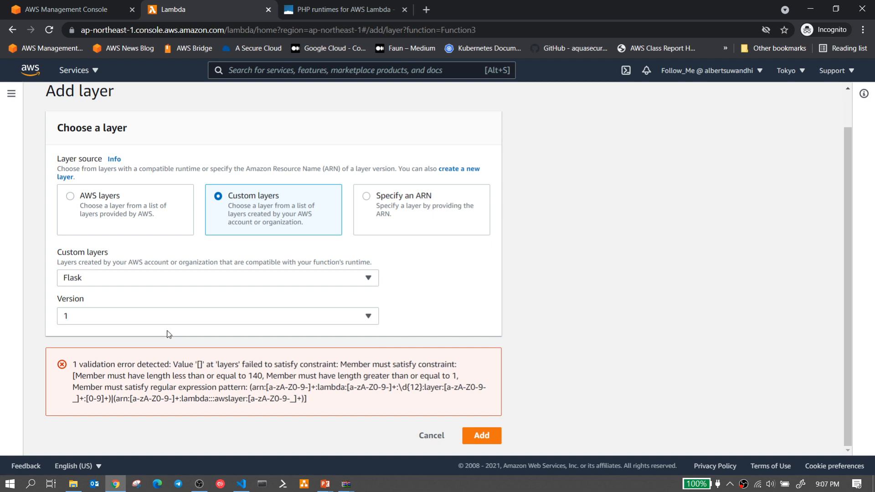
left_click(474, 438)
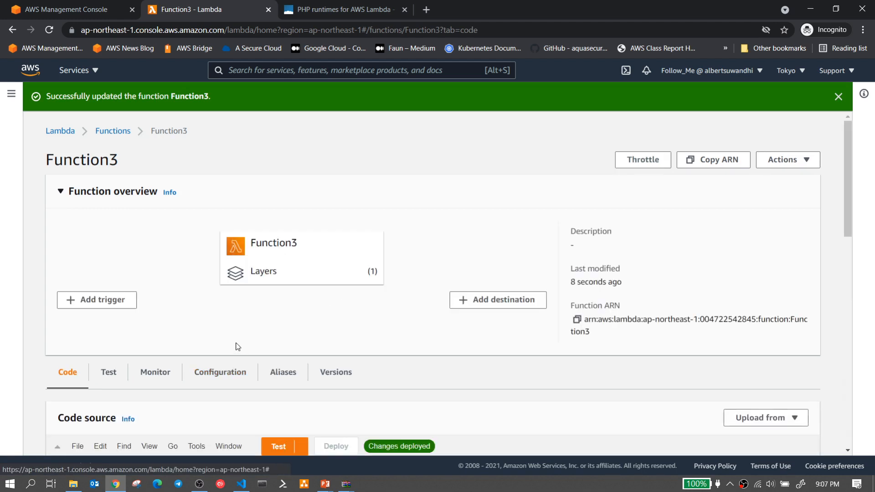
- Run the Function3 test with the Flask layer attached and read the response and function logs
scroll(236, 360, "down", 3)
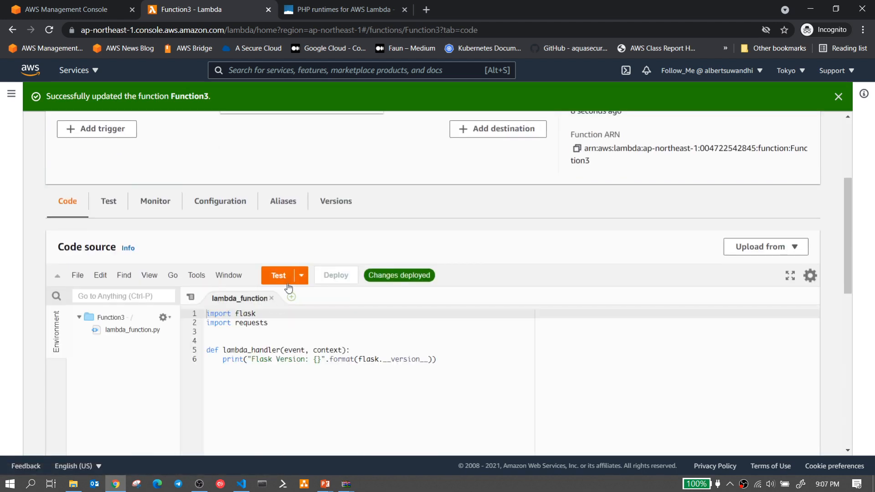
left_click(265, 279)
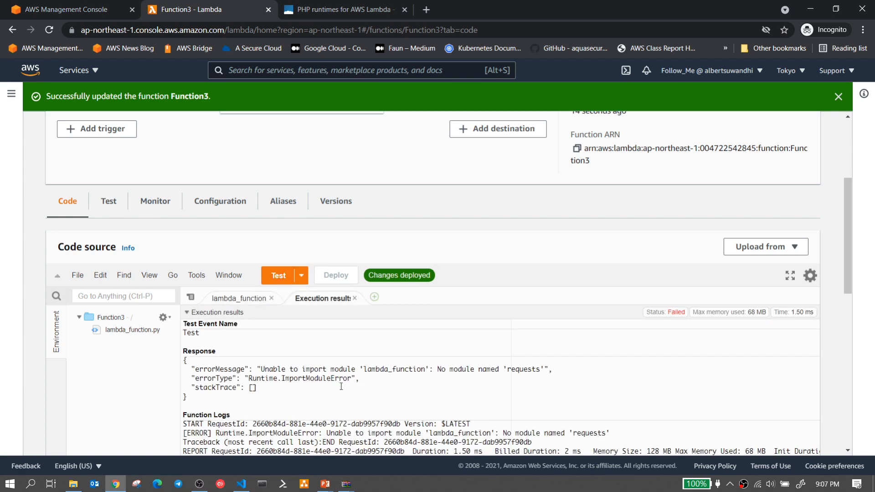
scroll(417, 384, "down", 3)
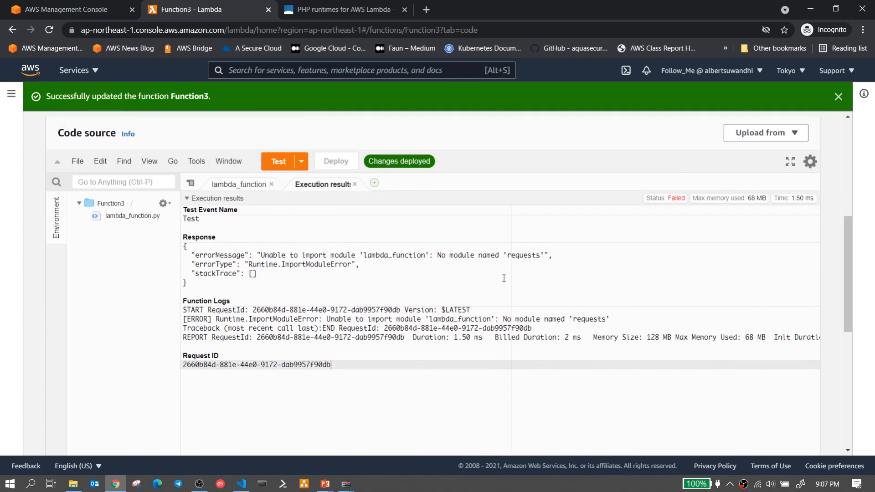
- Remove the import requests line from Function3's lambda_function code, save it and deploy the change
left_click(244, 185)
scroll(353, 286, "up", 4)
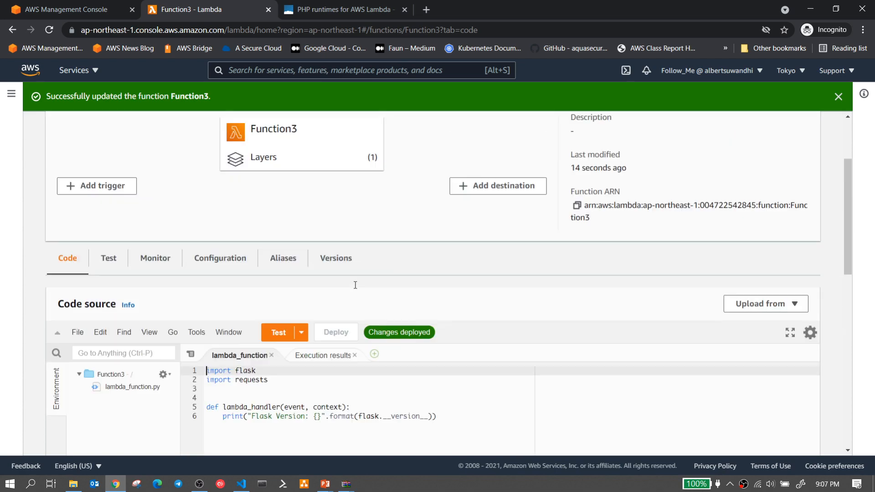
left_click_drag(269, 379, 205, 381)
key("BackSpace")
key("BackSpace")
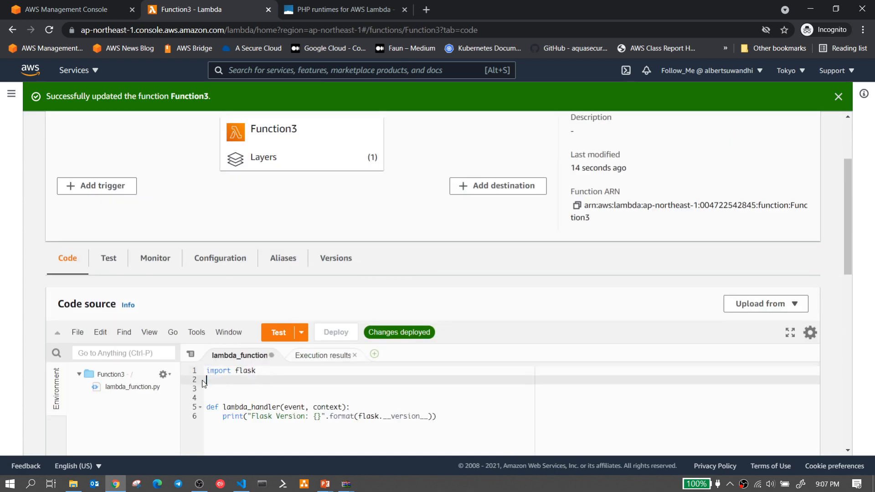
key("ctrl+s")
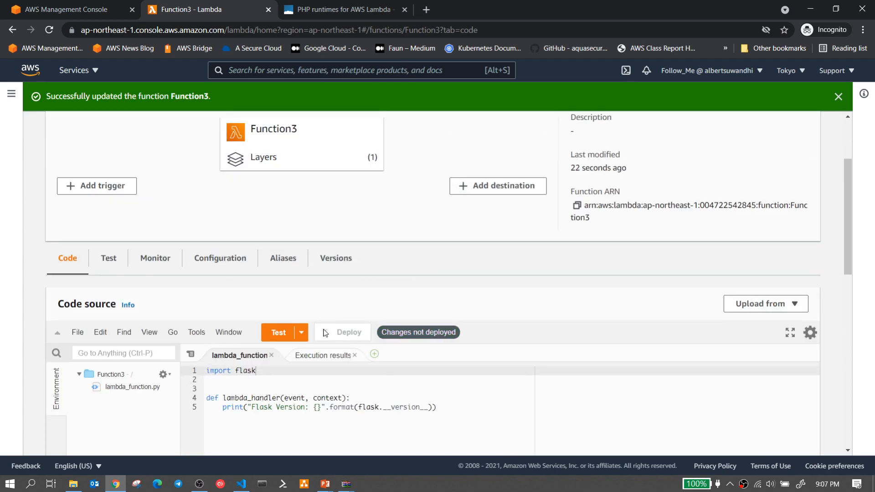
left_click(325, 333)
- Run the Function3 test without the requests import and highlight the Flask version line in the function logs
left_click(283, 329)
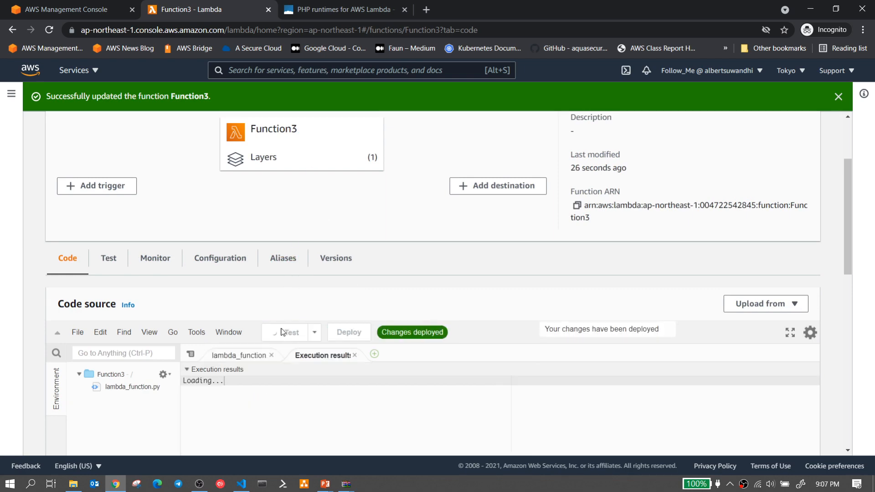
scroll(283, 332, "down", 4)
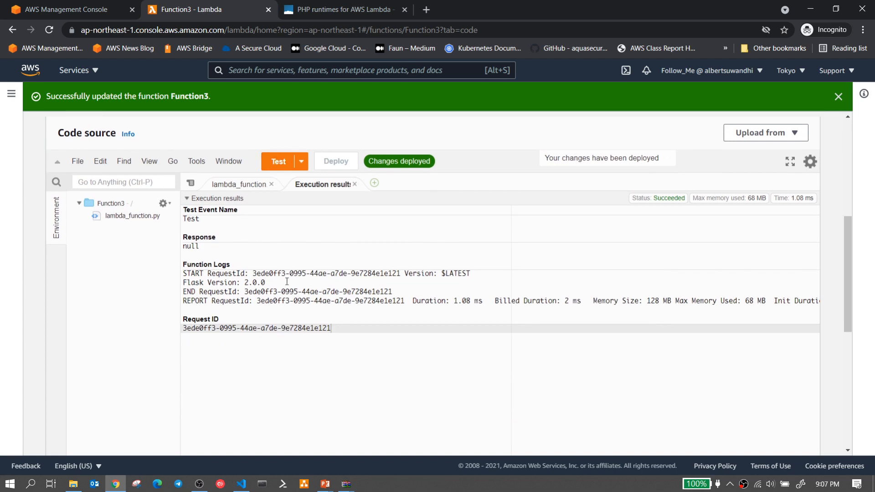
left_click_drag(279, 282, 179, 280)
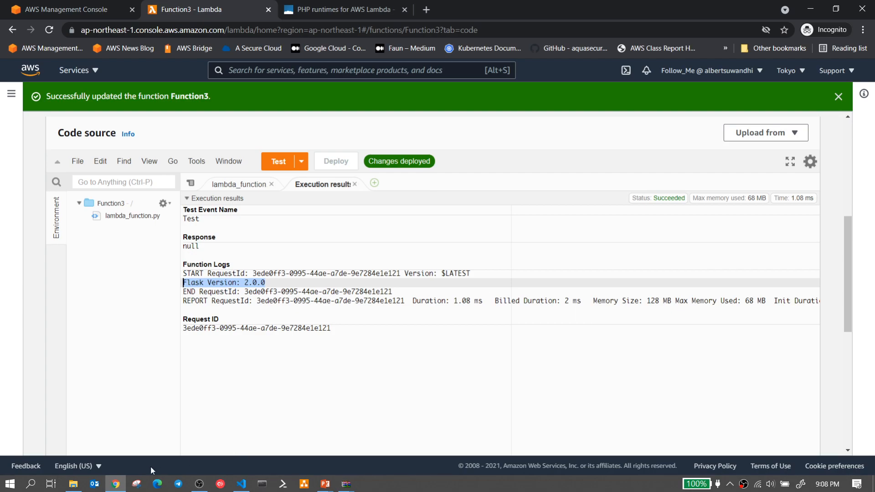
- Switch to Visual Studio Code and create a folder named flask201 inside Lambda Layers from the terminal
left_click(246, 485)
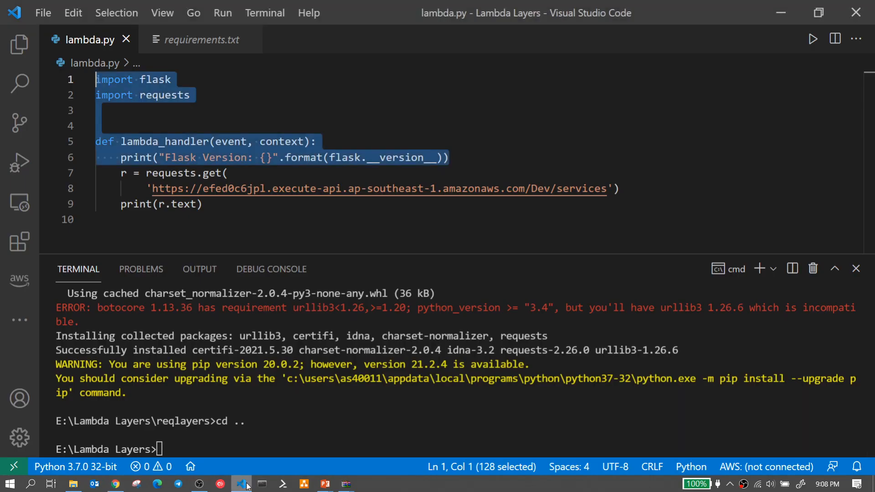
left_click(209, 442)
type("mkdir flasj")
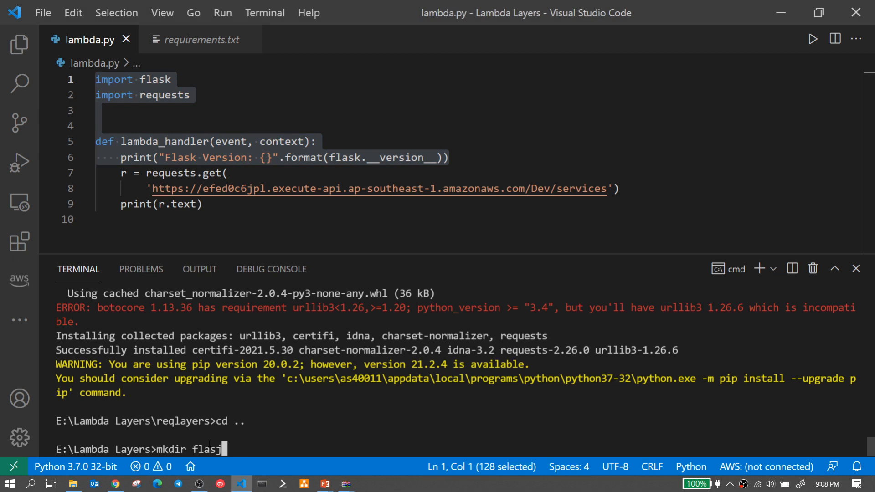
key("BackSpace")
type("k201")
key("Return")
- Change the terminal's working directory to flask201
type("xc")
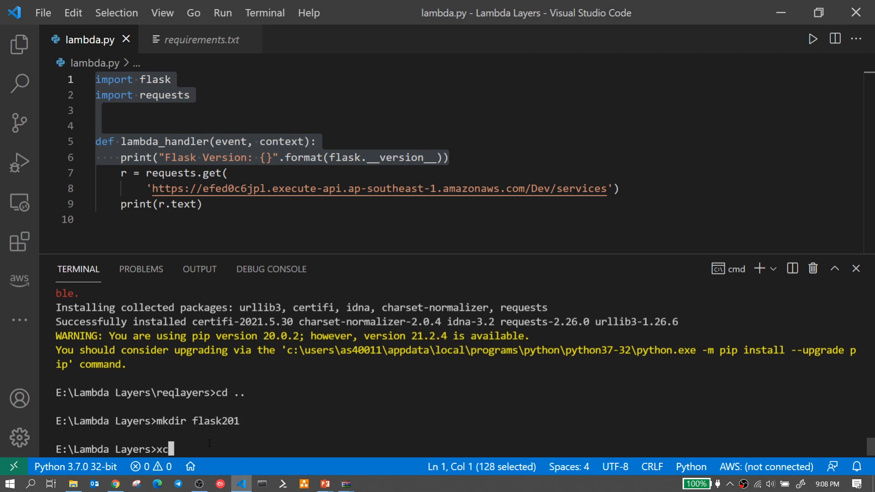
key("BackSpace")
key("BackSpace")
type("cd flasj")
key("BackSpace")
type("k201")
key("Return")
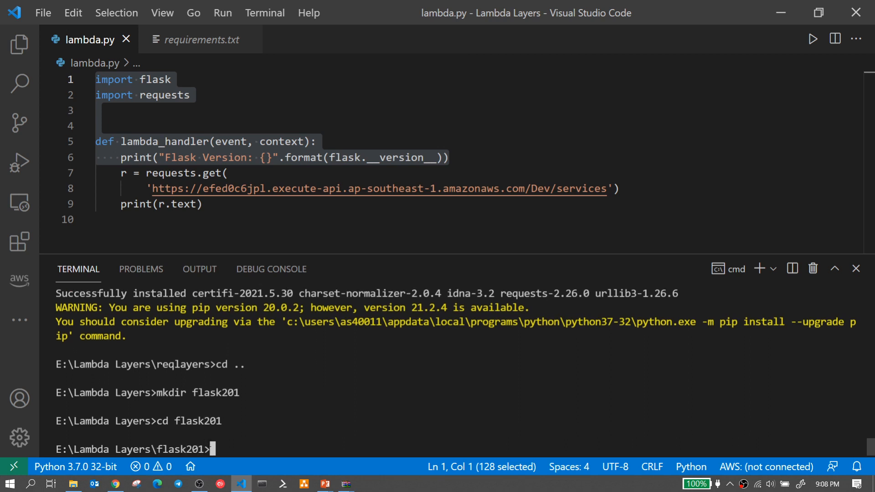
- Install Flask 2.0.1 into the current folder with pip install flask==2.0.1 -t
type("pip install flas")
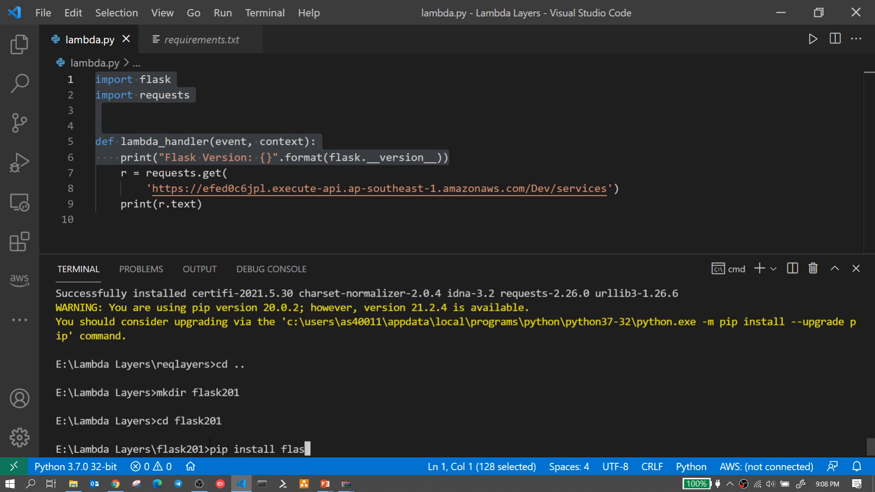
type("k=2")
key("BackSpace")
type("-")
key("BackSpace")
type("=2.01")
key("BackSpace")
type(".1 -t ")
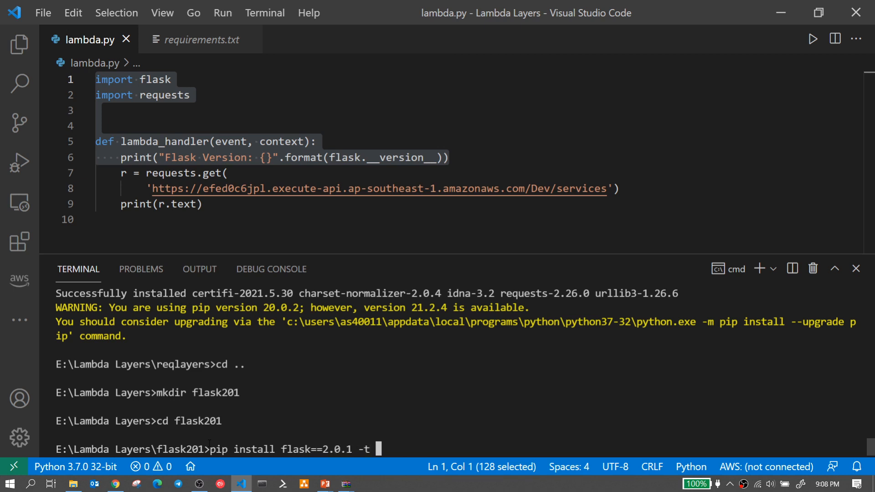
type(".")
key("Return")
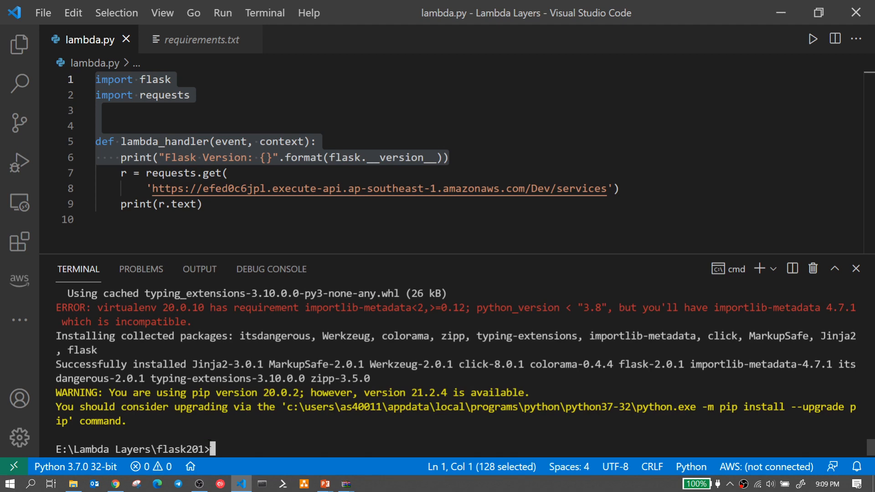
- Switch to File Explorer and rename the python folder in Lambda Layers to req
left_click(73, 484)
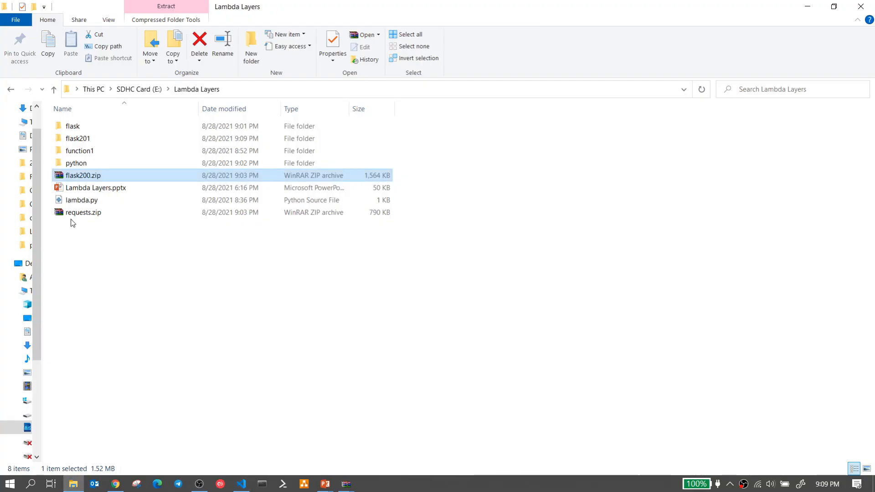
left_click(100, 144)
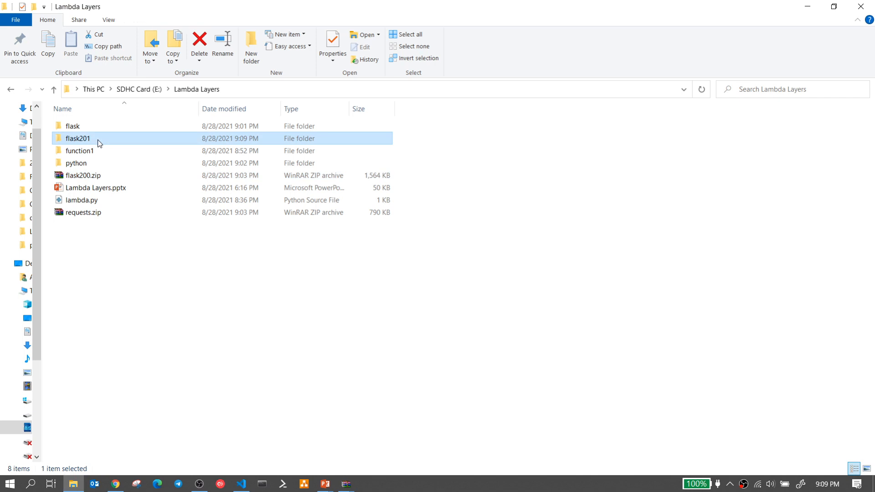
left_click(88, 167)
left_click(80, 166)
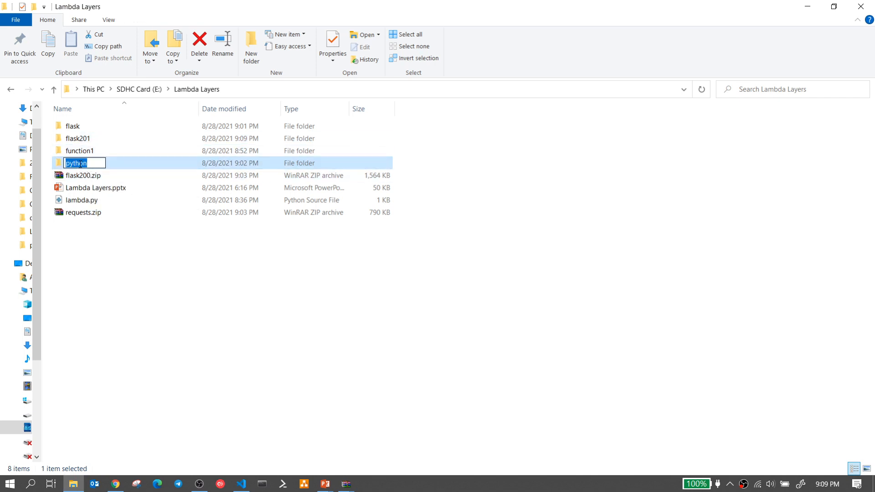
type("req")
key("Return")
- Switch to Visual Studio Code and move the terminal's working directory up from flask201 to Lambda Layers
left_click(81, 140)
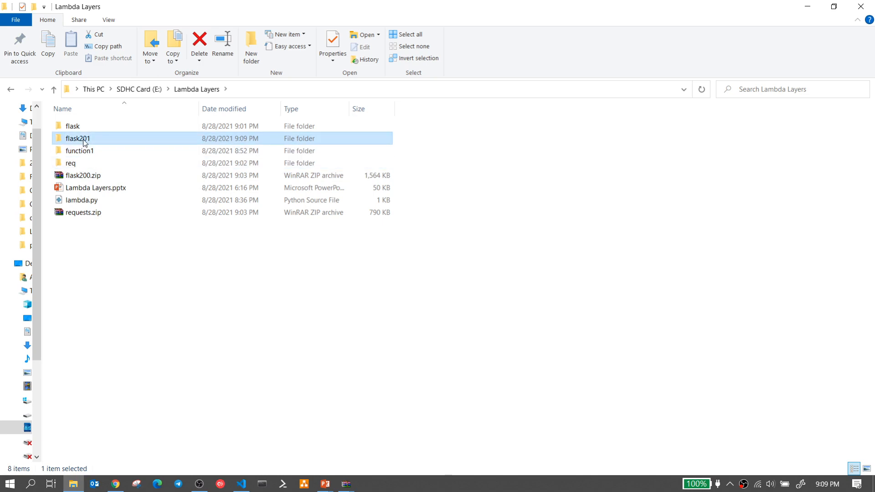
left_click(241, 483)
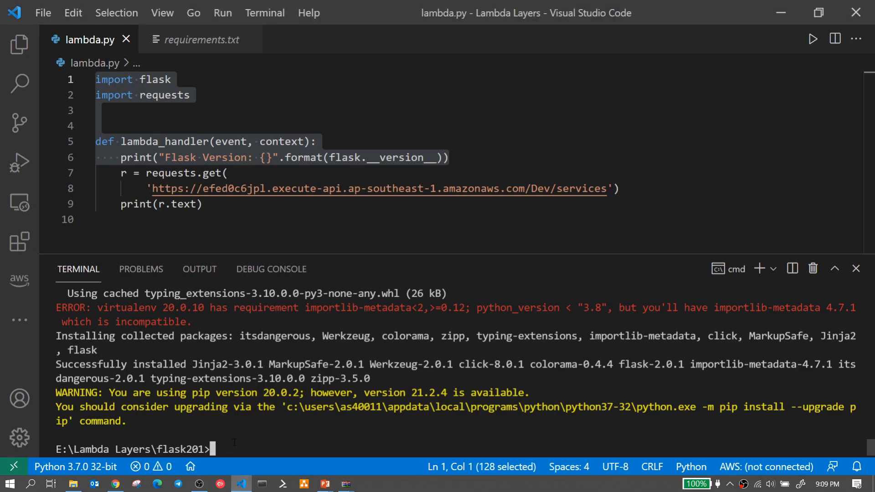
type("cd..")
key("Return")
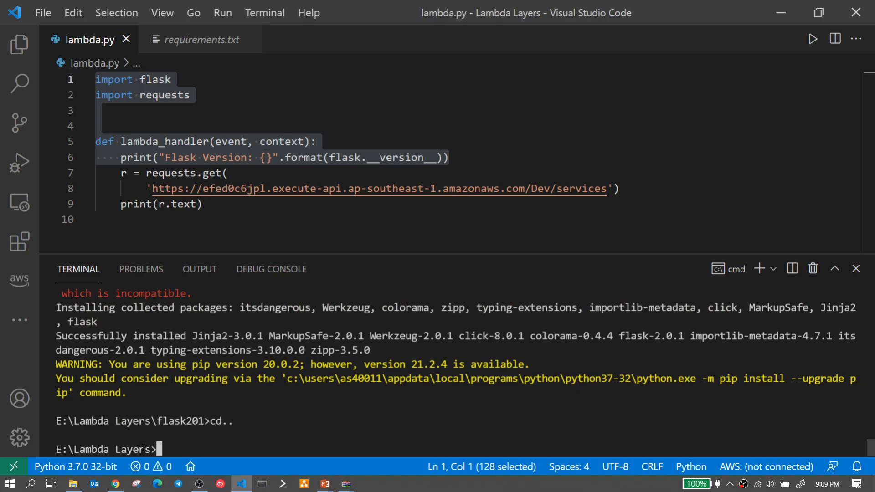
- Switch to File Explorer and rename the flask201 folder as python
left_click(73, 483)
left_click(88, 143)
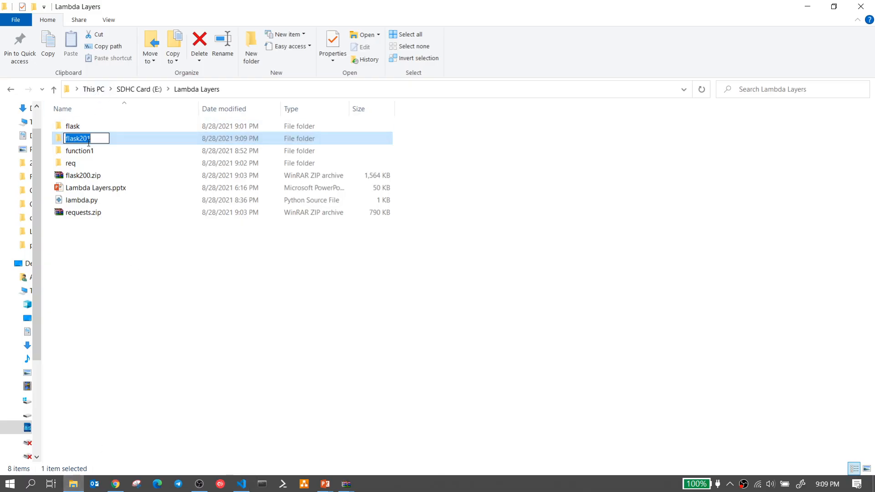
type("python")
key("Return")
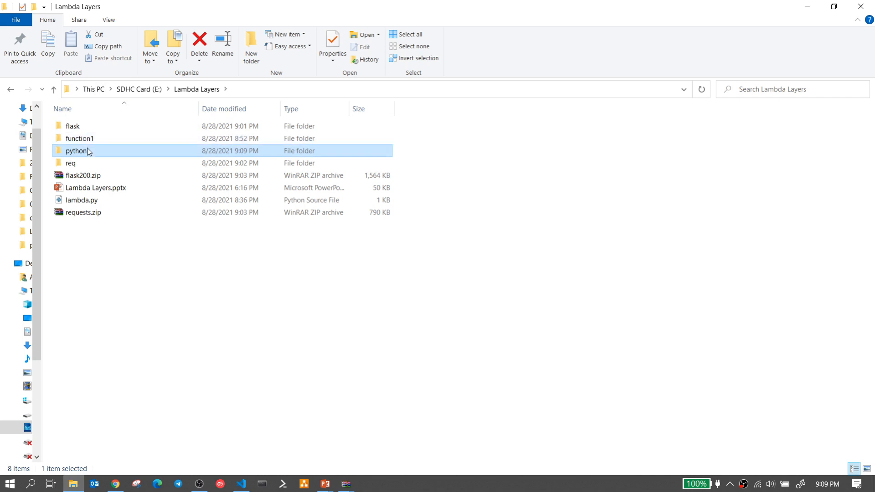
- Check the python folder's contents and compress the folder into a ZIP archive named flask201
double_click(88, 149)
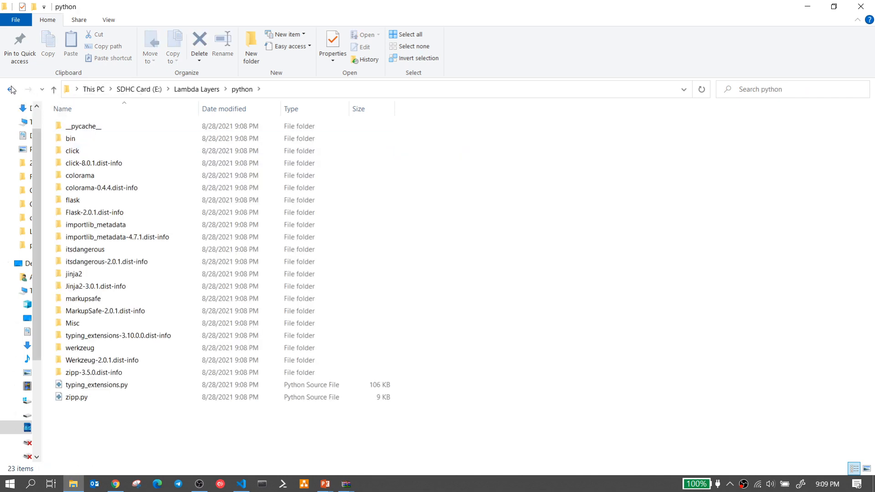
left_click(11, 89)
right_click(78, 152)
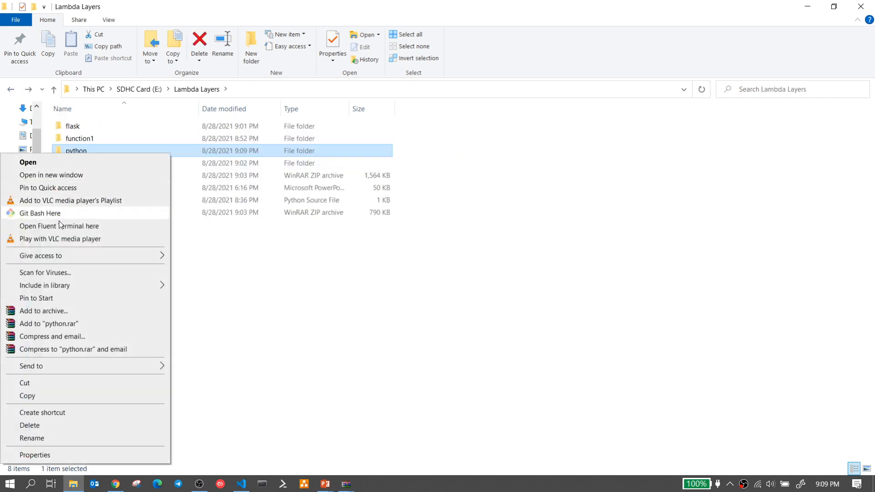
left_click(70, 310)
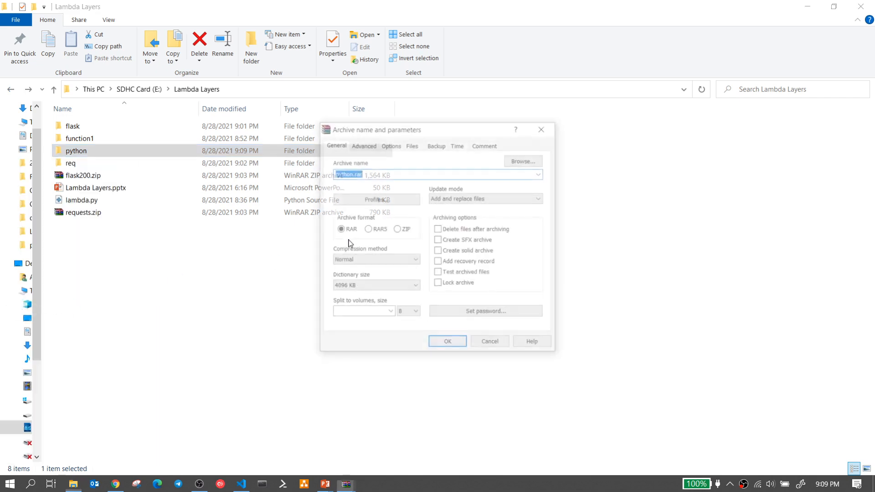
type("flask201")
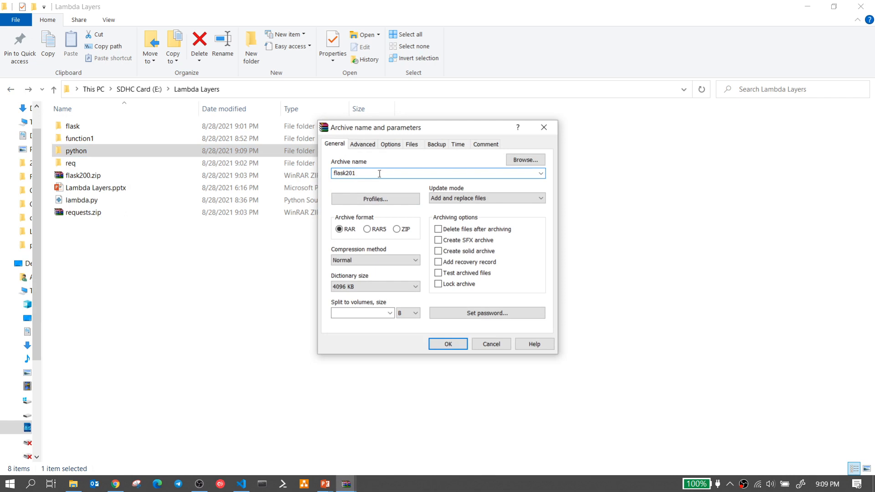
left_click(396, 229)
left_click(451, 344)
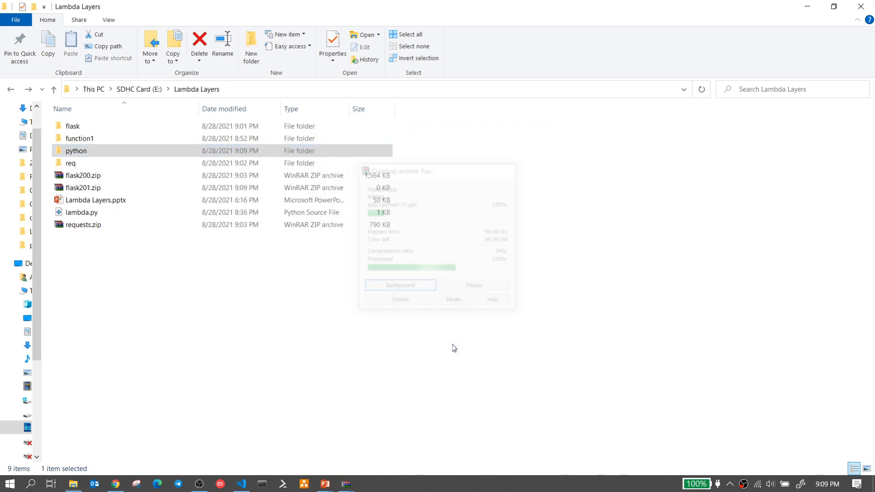
- Open flask201.zip in WinRAR to check its top-level contents, and close the archive
left_click(102, 189)
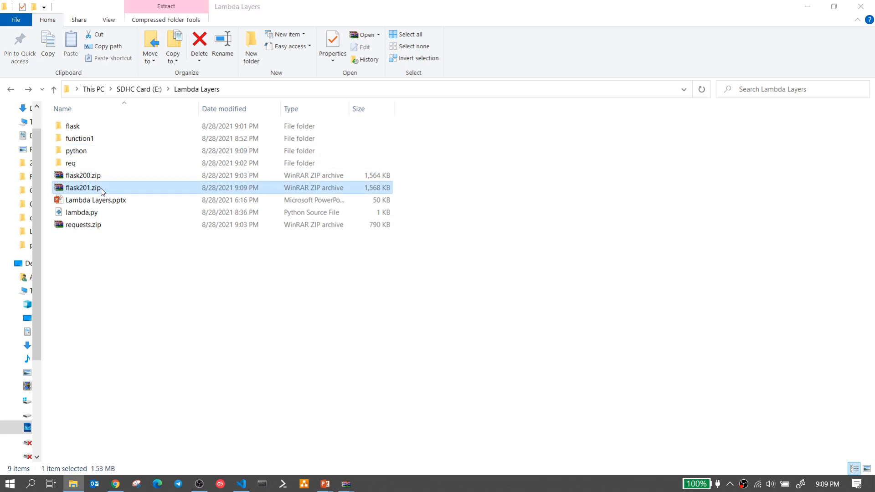
double_click(102, 189)
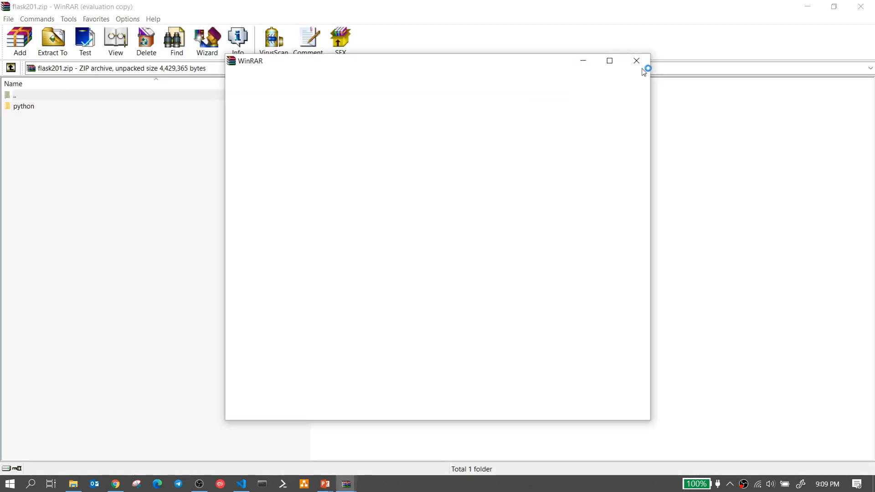
left_click(642, 66)
left_click(860, 7)
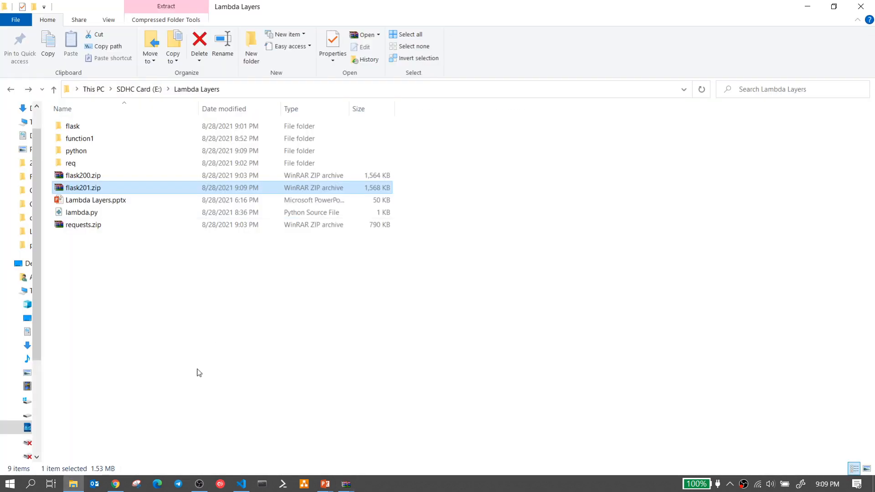
- Switch to Chrome and open the Lambda Layers list in a new browser tab
left_click(116, 484)
scroll(119, 142, "up", 6)
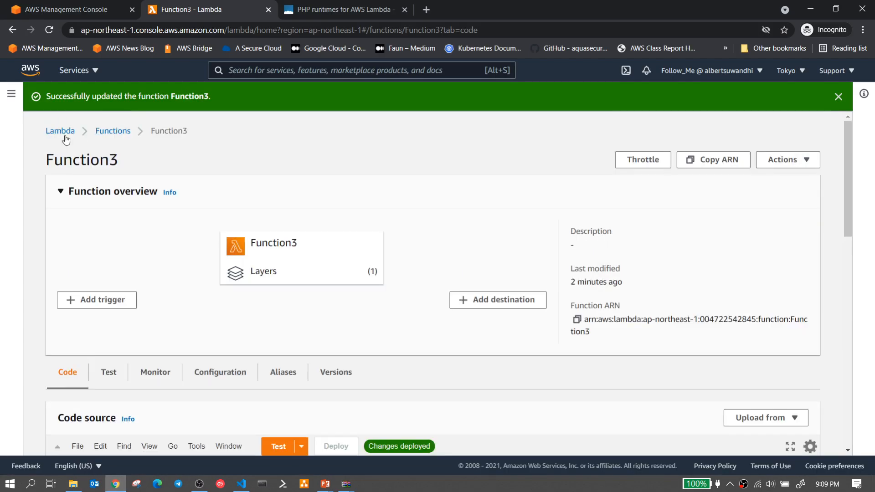
left_click(11, 94)
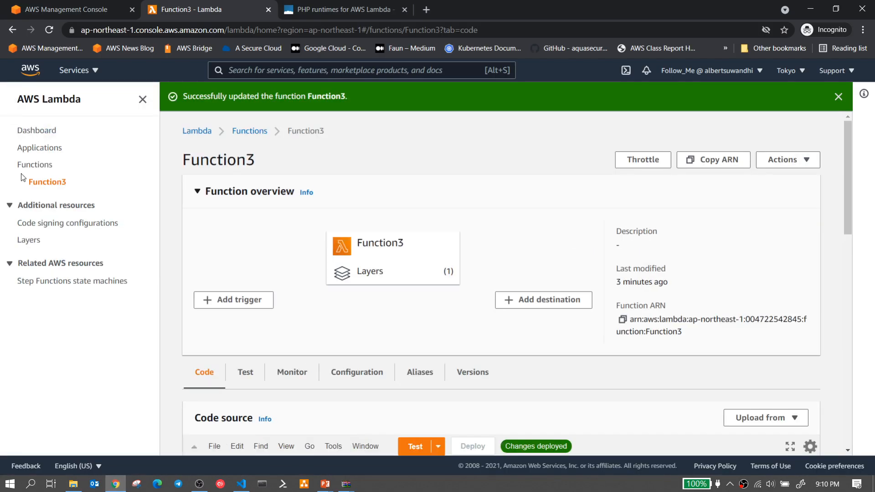
right_click(27, 240)
left_click(69, 247)
left_click(315, 10)
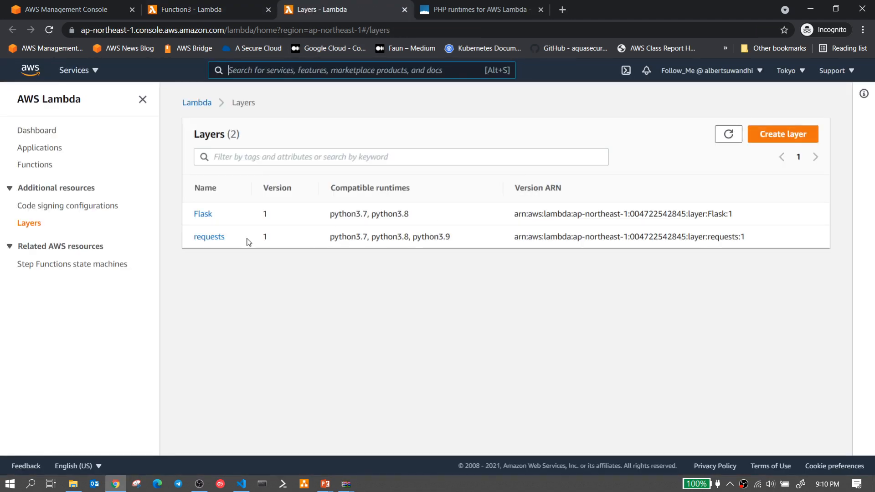
- Start a new version of the Flask layer with the description "Upgrade v 2.0.1" and upload flask201.zip
left_click(203, 215)
left_click(790, 132)
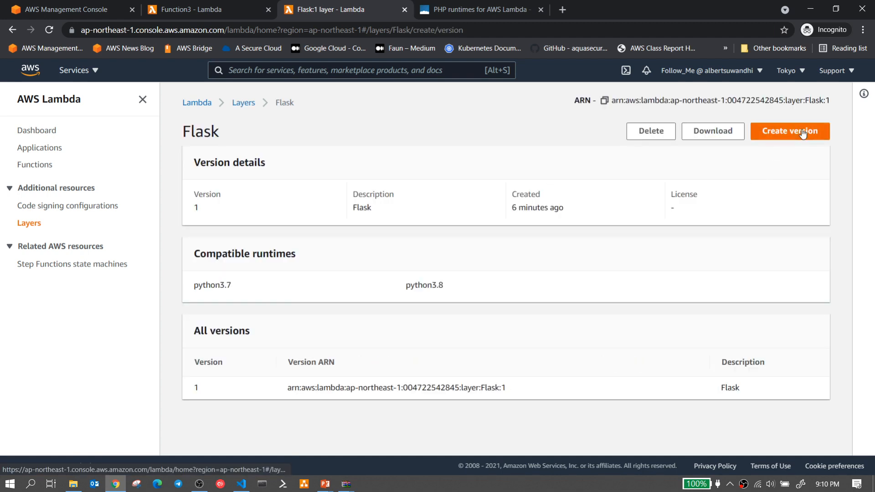
left_click(207, 214)
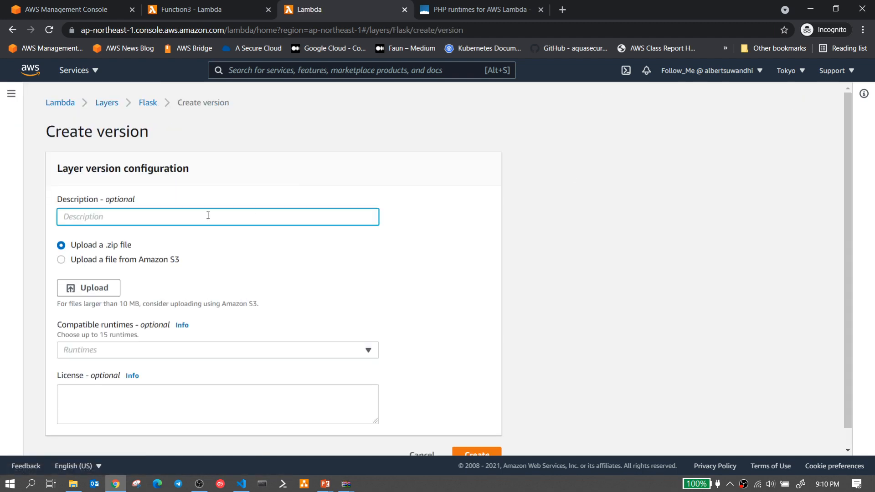
type("Upgrade v 2.0.1")
left_click(88, 292)
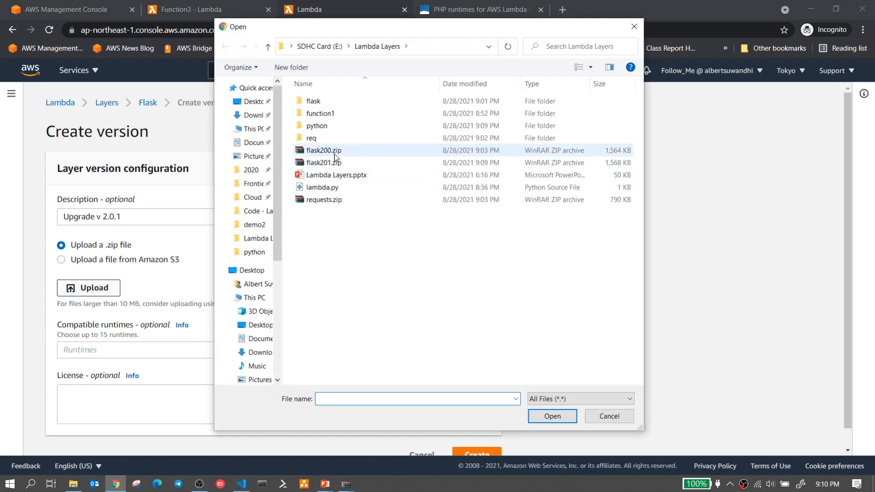
left_click(336, 159)
left_click(552, 416)
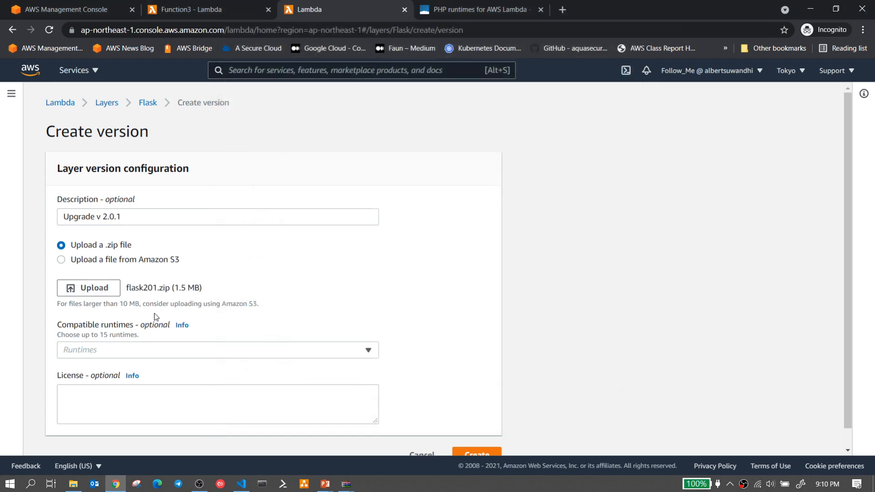
- Add Python 3.6, 3.7, 3.8 and 3.9 as compatible runtimes and create the layer version
left_click(180, 351)
left_click(126, 309)
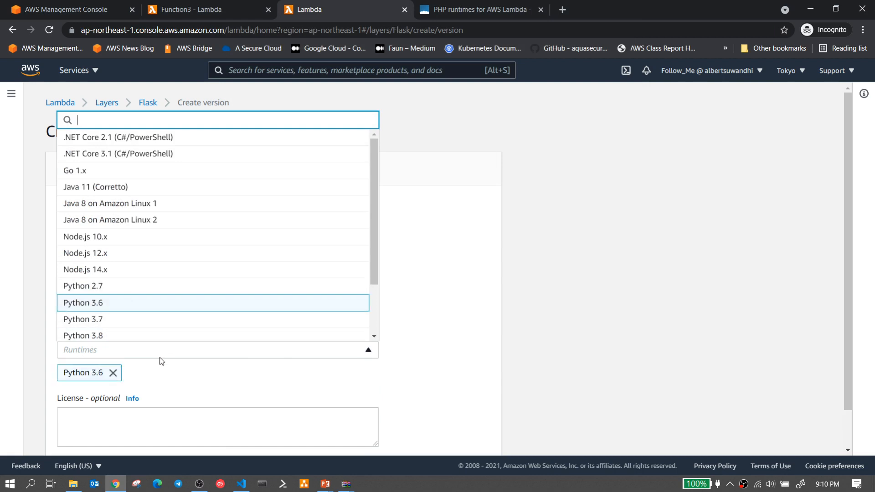
left_click(129, 322)
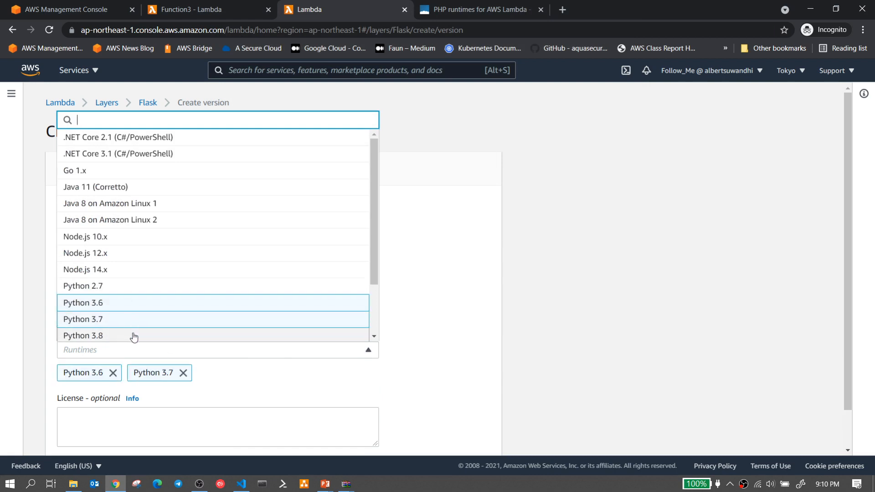
left_click(135, 336)
scroll(164, 316, "down", 4)
left_click(116, 244)
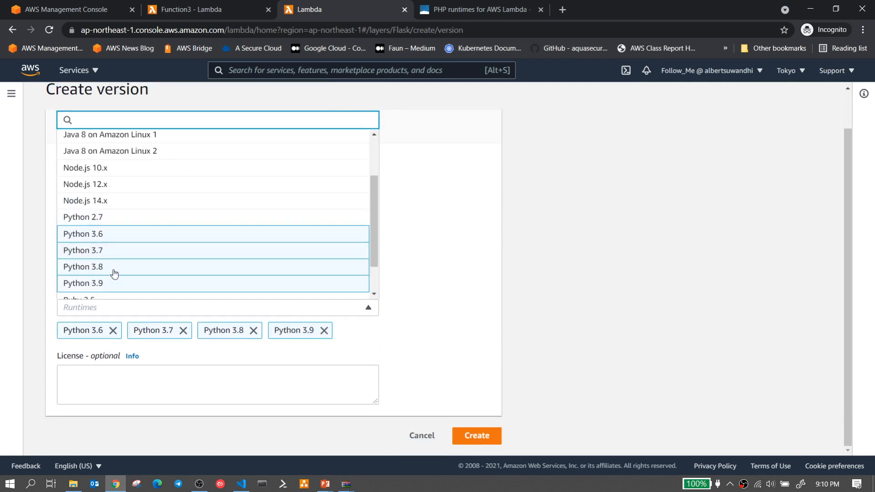
left_click(353, 335)
scroll(317, 271, "up", 1)
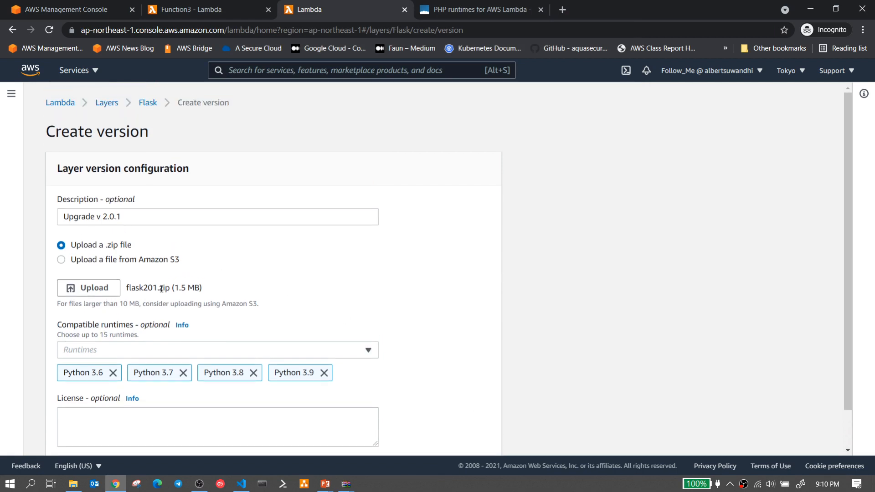
scroll(290, 328, "down", 1)
left_click(470, 435)
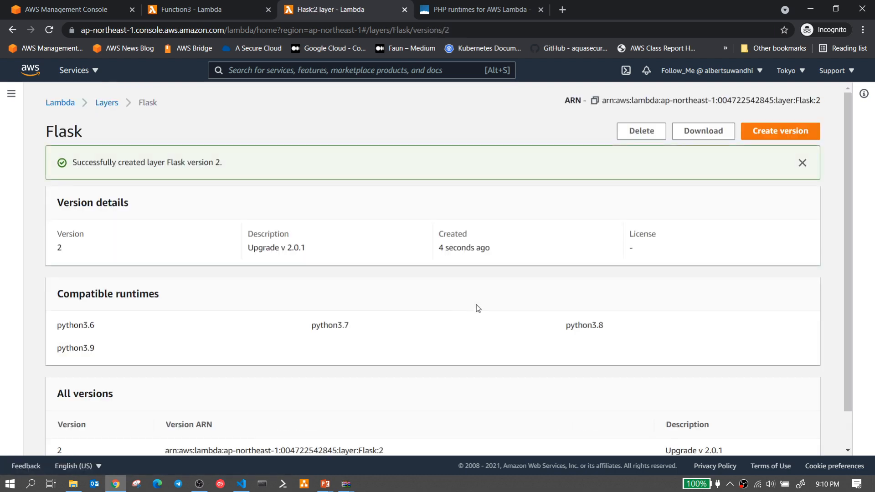
- Reopen the Flask layer from the Layers list and examine the descriptions of all its versions
left_click(101, 105)
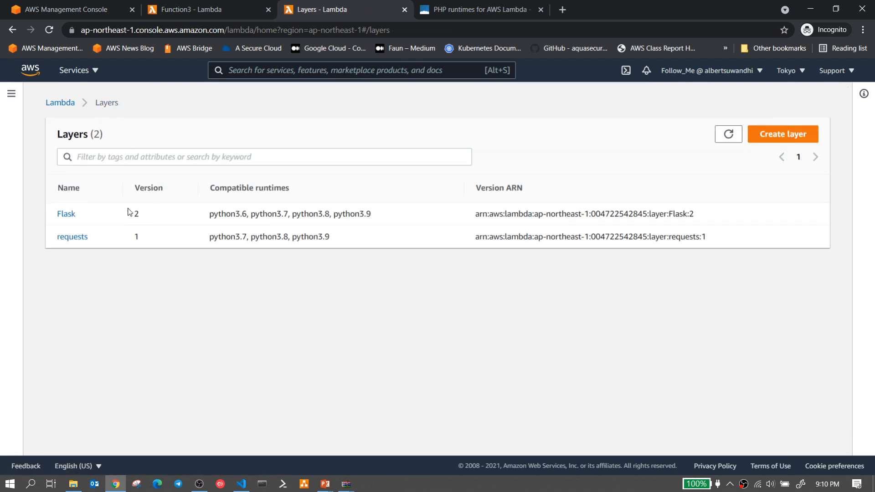
left_click(66, 215)
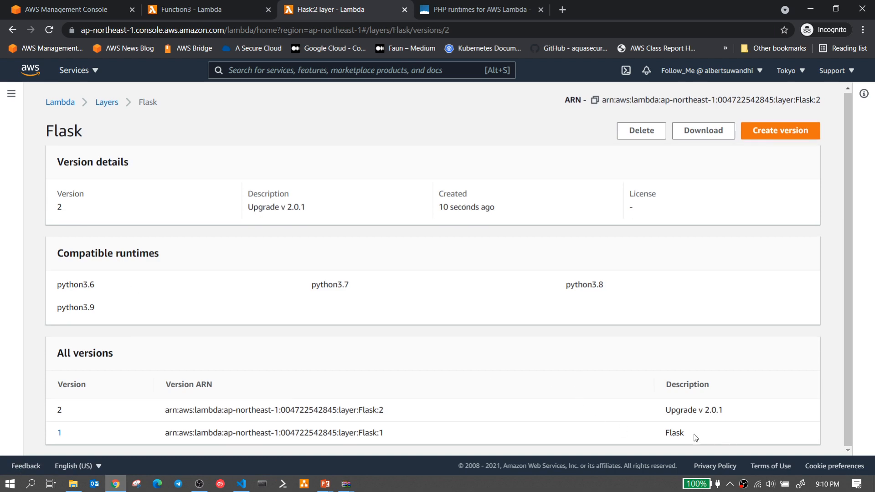
left_click_drag(696, 437, 664, 436)
left_click_drag(721, 408, 662, 413)
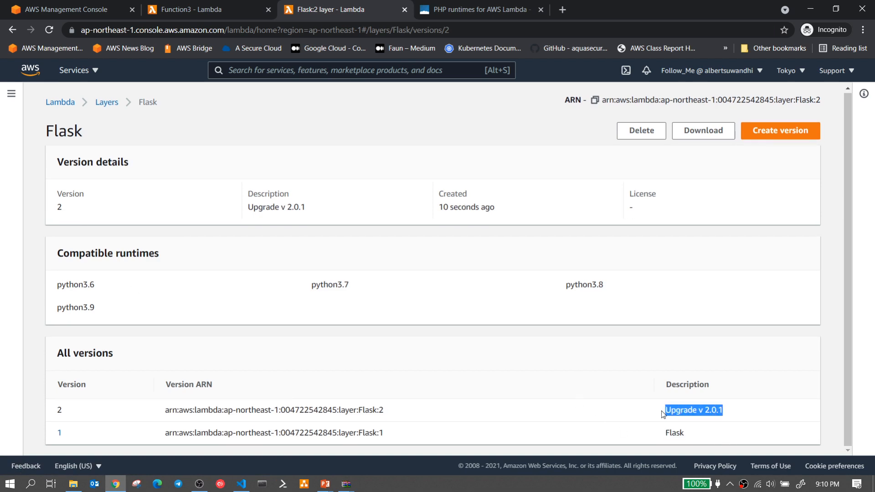
- Return to Function3, change its Flask layer to version 2, and save the layer settings
left_click(195, 9)
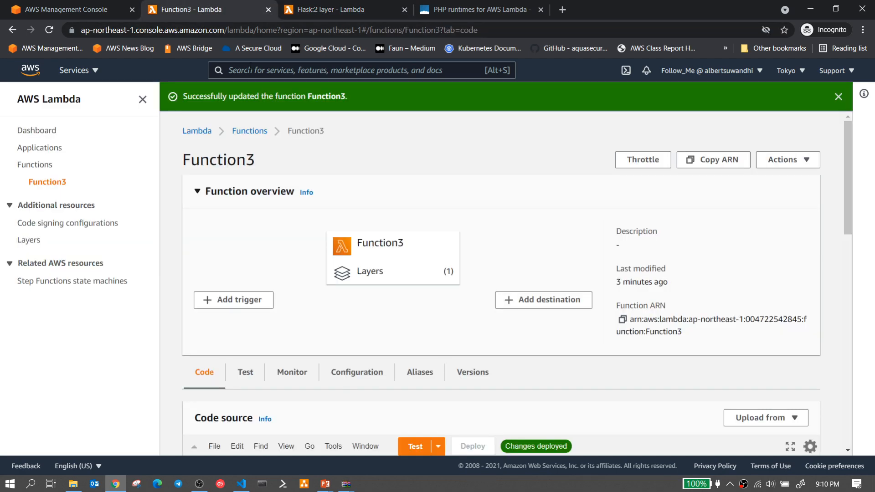
scroll(400, 287, "down", 3)
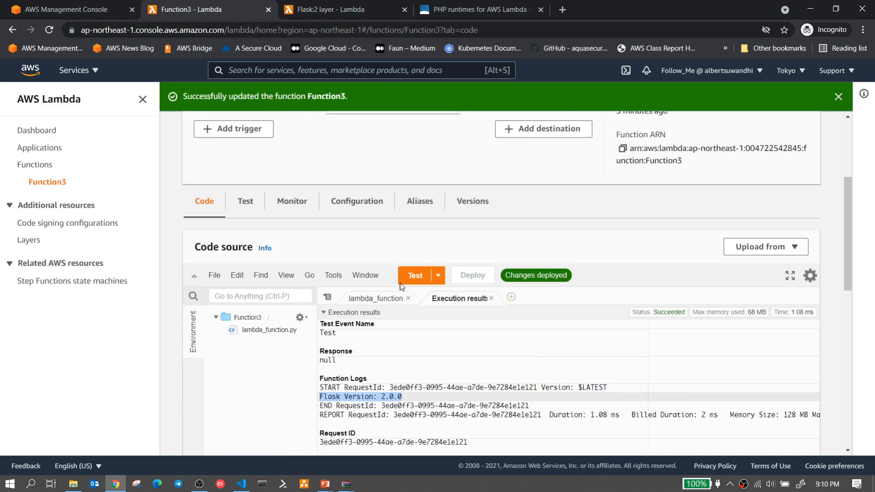
scroll(364, 255, "up", 3)
left_click(370, 272)
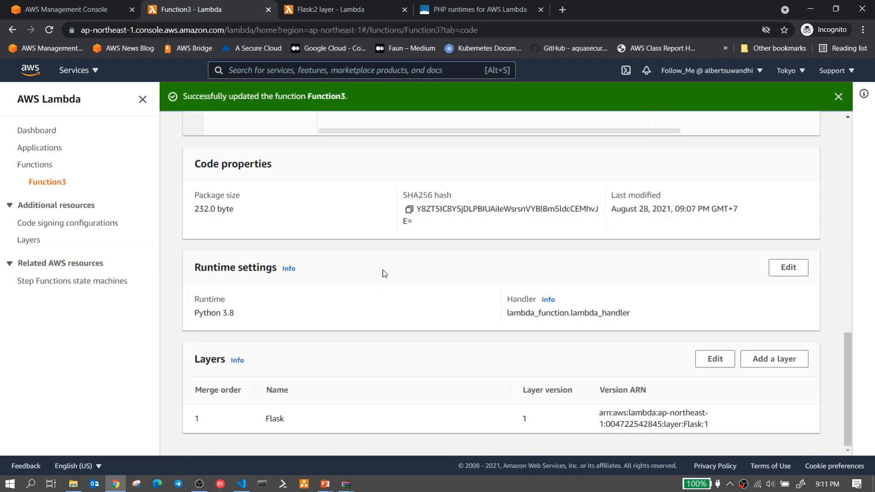
left_click(715, 358)
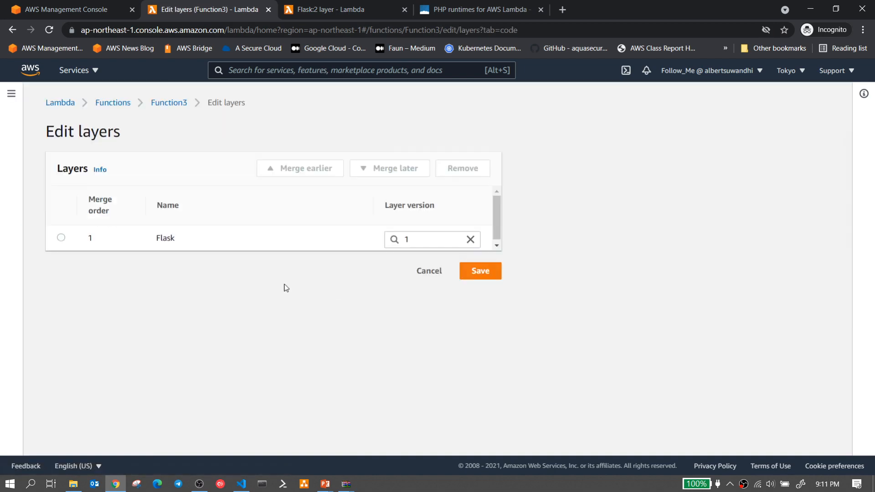
left_click(418, 241)
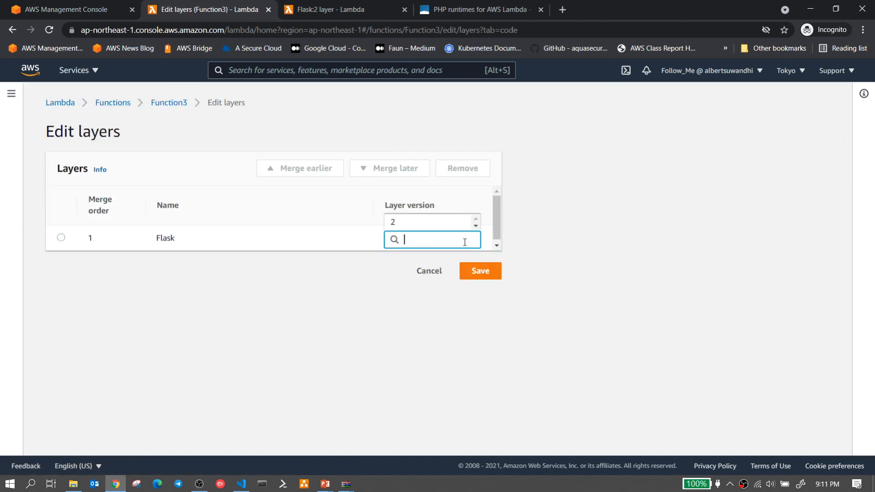
left_click(408, 227)
left_click(475, 271)
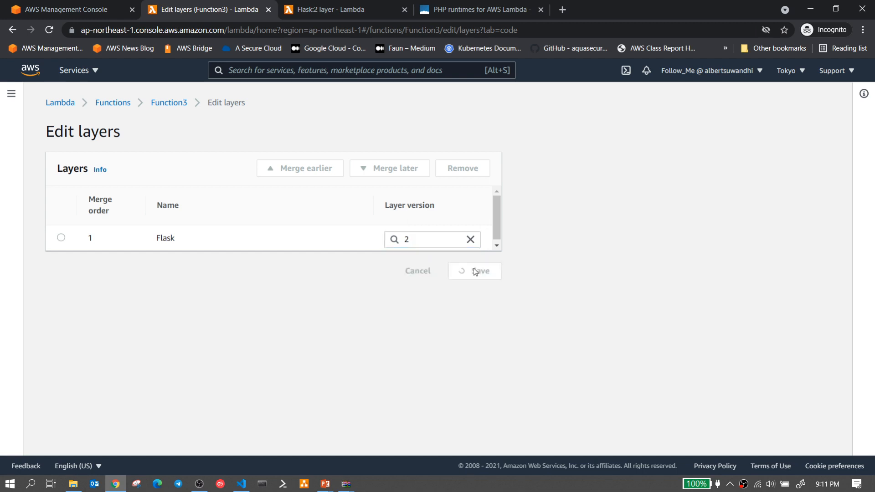
scroll(356, 281, "down", 5)
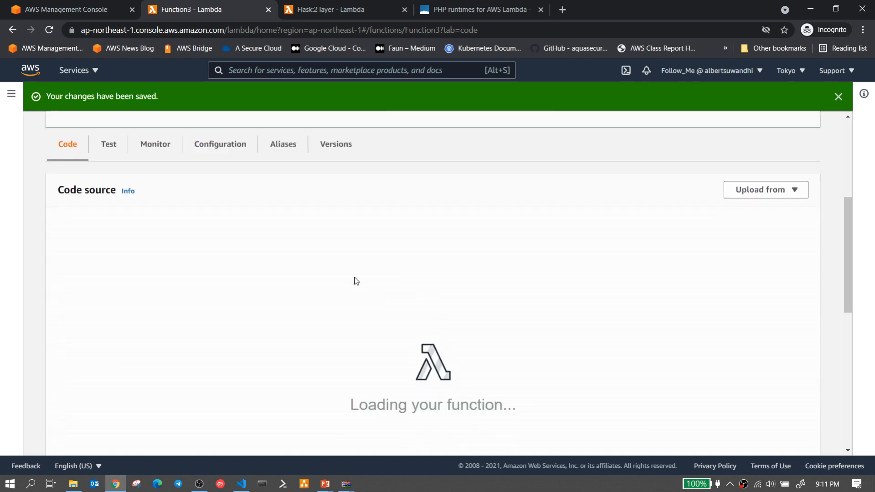
- Run the saved test on Function3 and check the Flask version line in the function logs
left_click(279, 220)
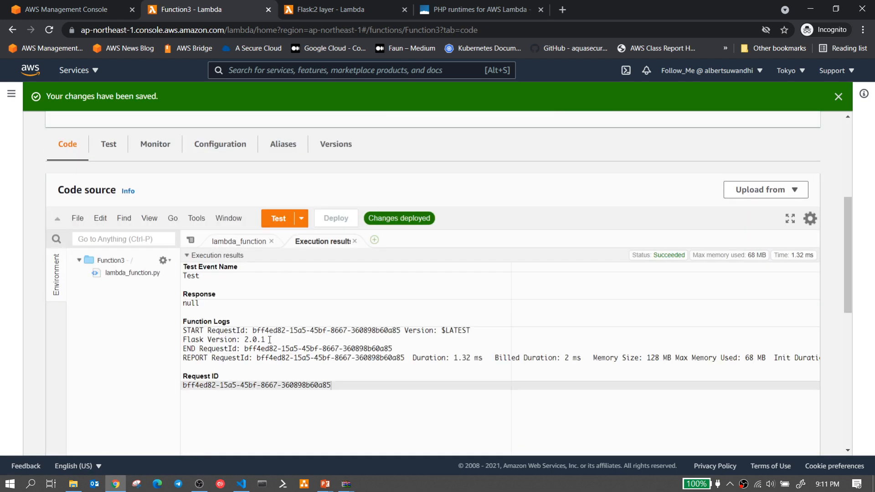
left_click_drag(270, 340, 182, 341)
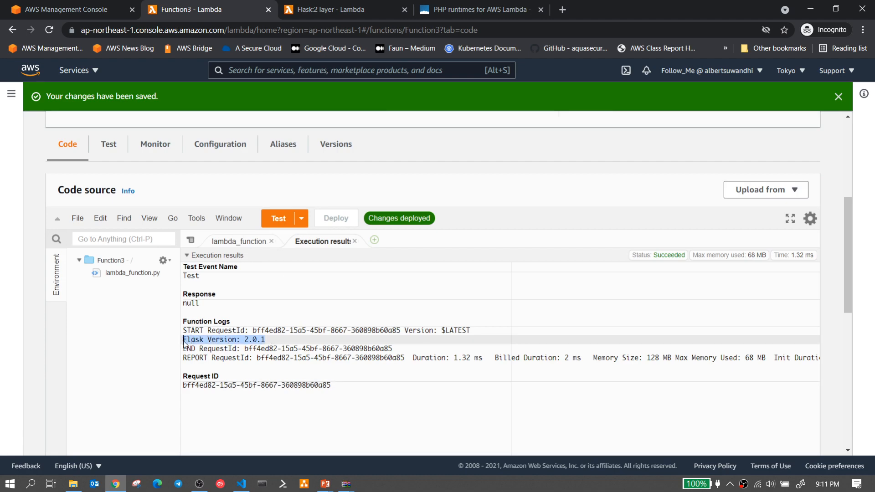
scroll(184, 344, "up", 5)
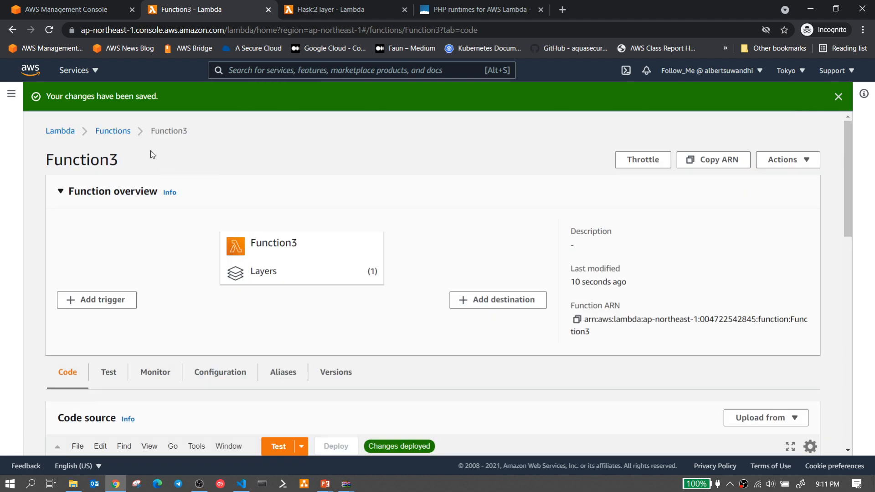
- Open Function2 from the functions list, change its Flask layer to version 2, and save the layer settings
left_click(112, 131)
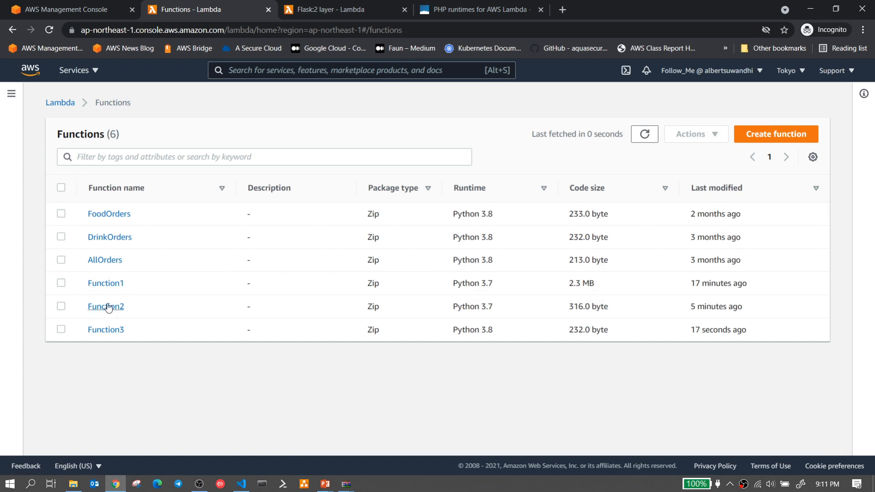
left_click(108, 307)
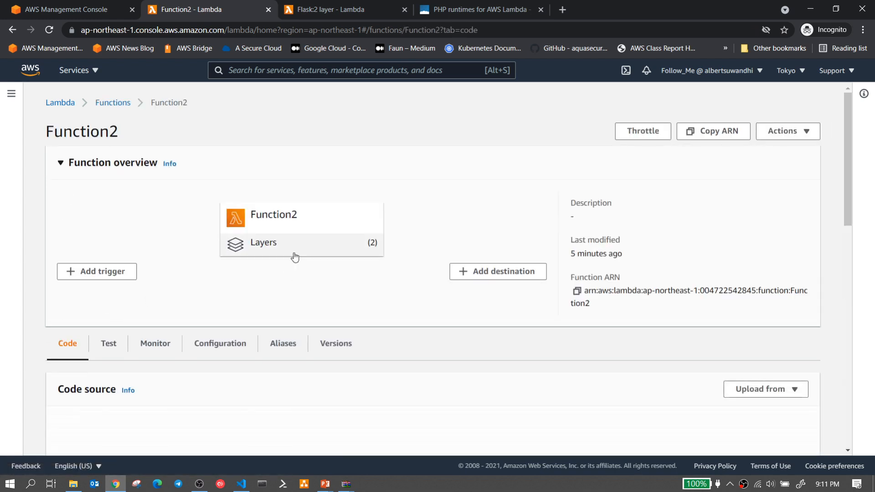
left_click(283, 246)
left_click(715, 342)
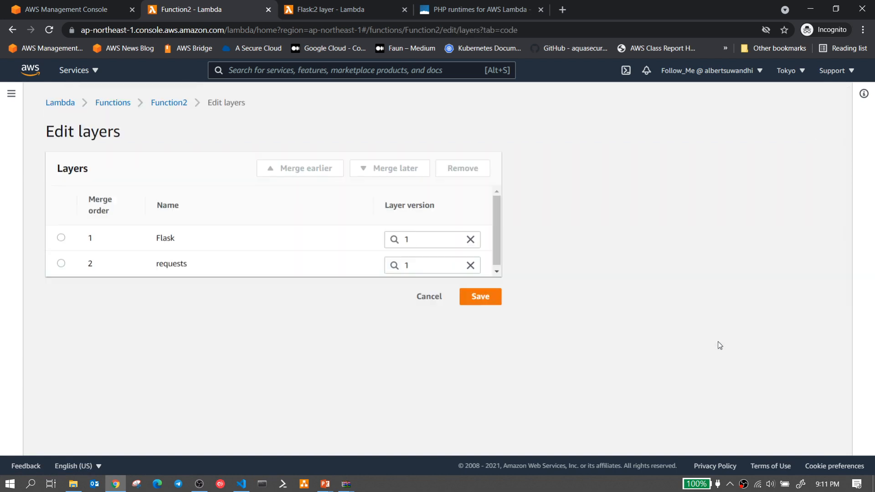
left_click(423, 242)
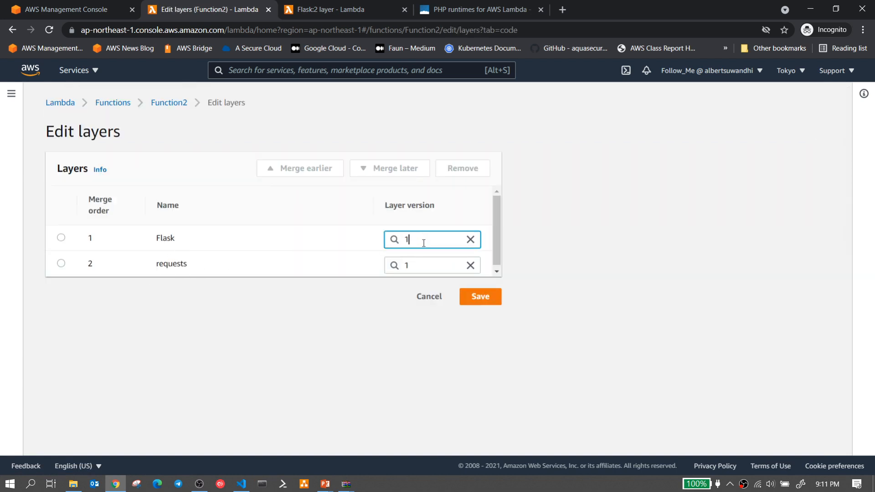
left_click(465, 240)
left_click(433, 222)
left_click(477, 296)
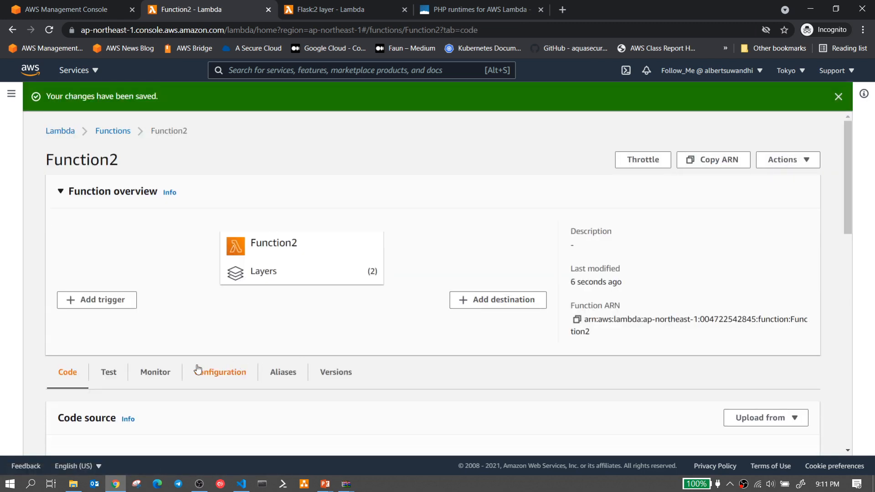
- Run TestEvent on Function2 and examine the Flask version and service response in the execution log output
scroll(137, 318, "down", 2)
left_click(107, 255)
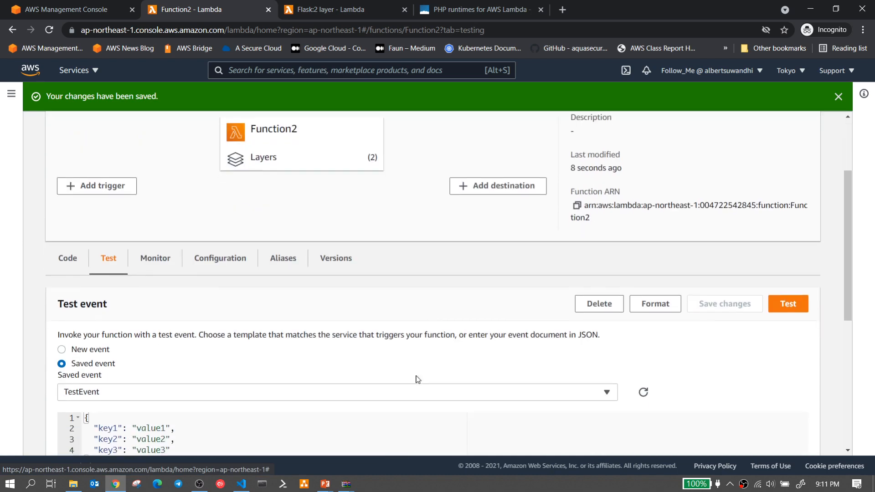
left_click(787, 302)
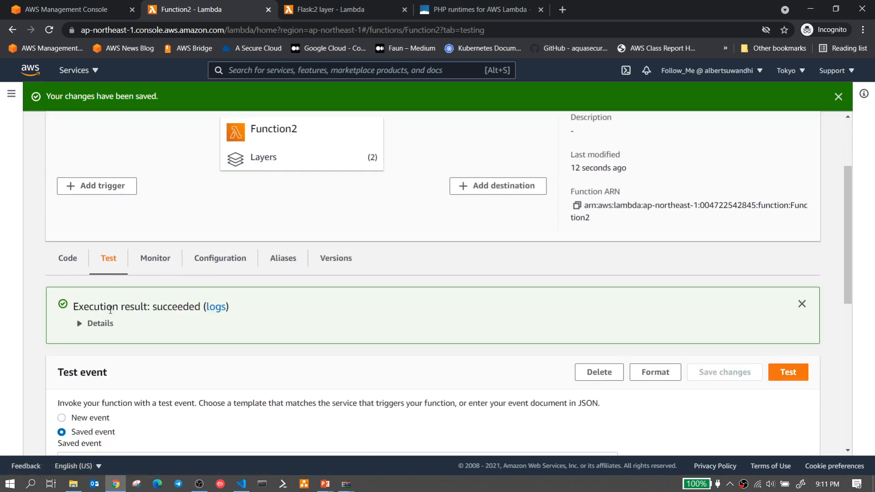
left_click(93, 323)
scroll(236, 318, "down", 8)
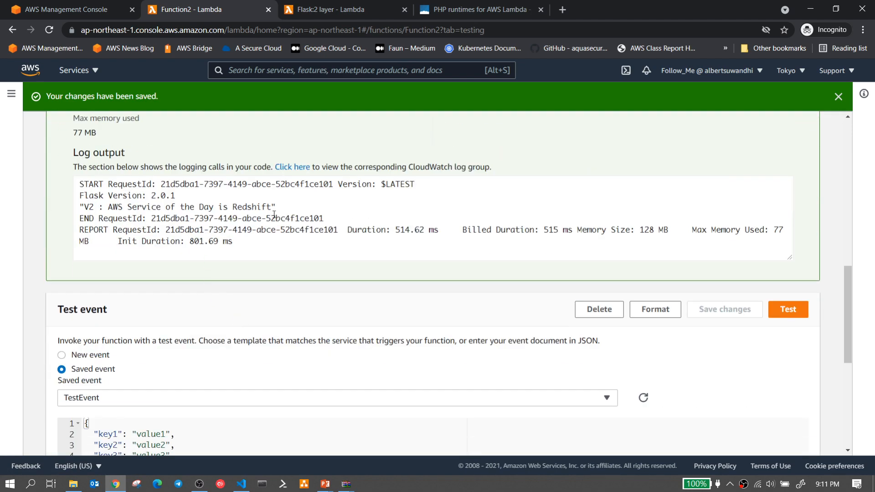
left_click_drag(276, 208, 80, 197)
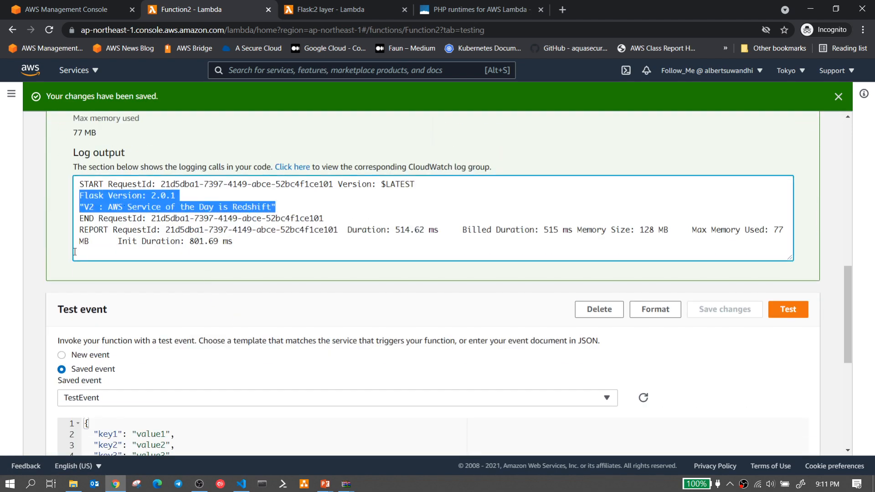
- Open Function1 from the functions list and examine the package folders bundled with its code
scroll(74, 252, "up", 10)
left_click(118, 132)
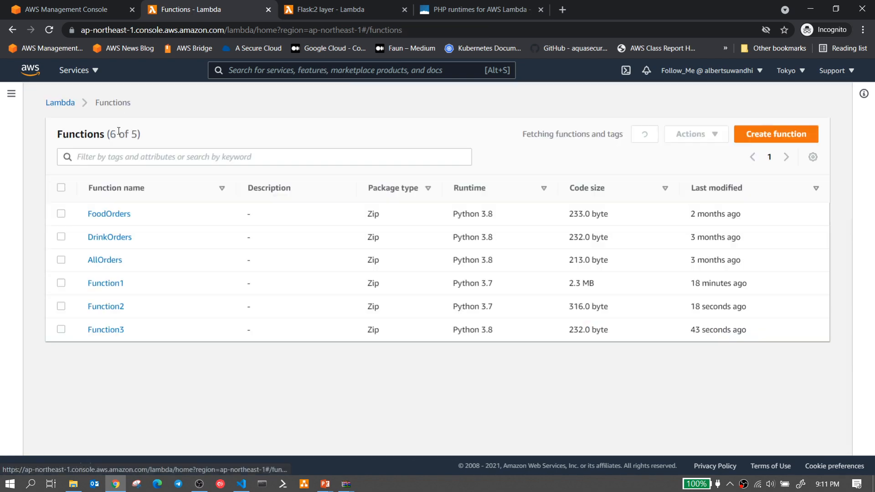
left_click(118, 284)
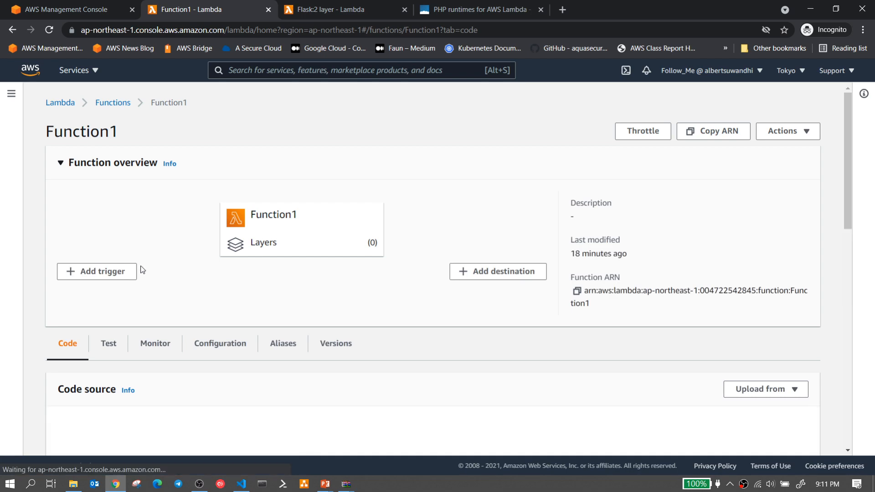
scroll(140, 270, "down", 5)
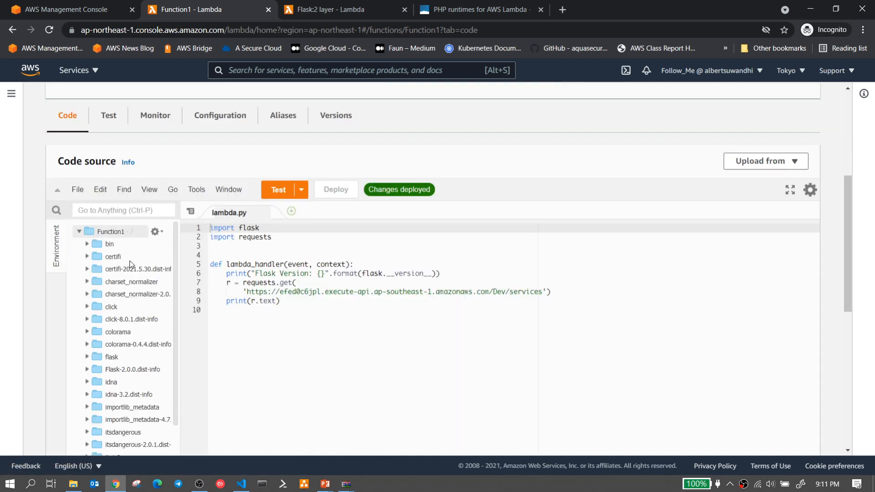
scroll(131, 264, "down", 3)
- Switch to the PowerPoint slide show and display the "Before Lambda Layers" slide
left_click(326, 484)
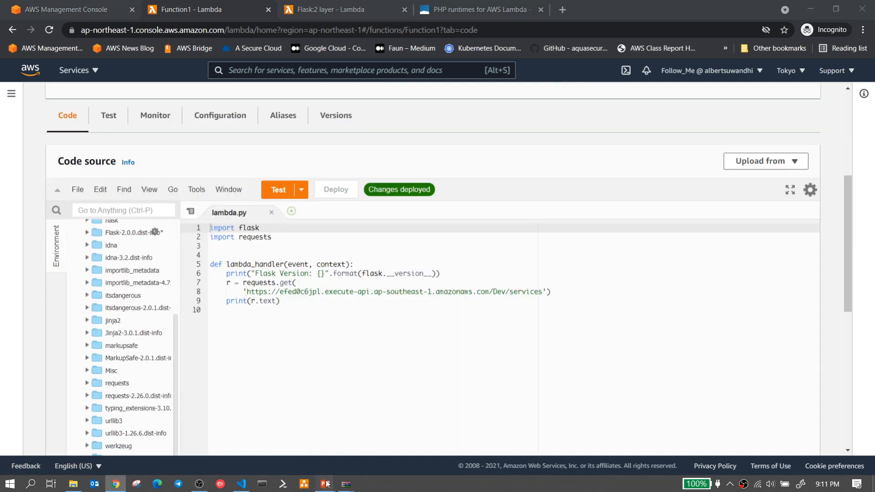
left_click(385, 437)
scroll(384, 350, "up", 1)
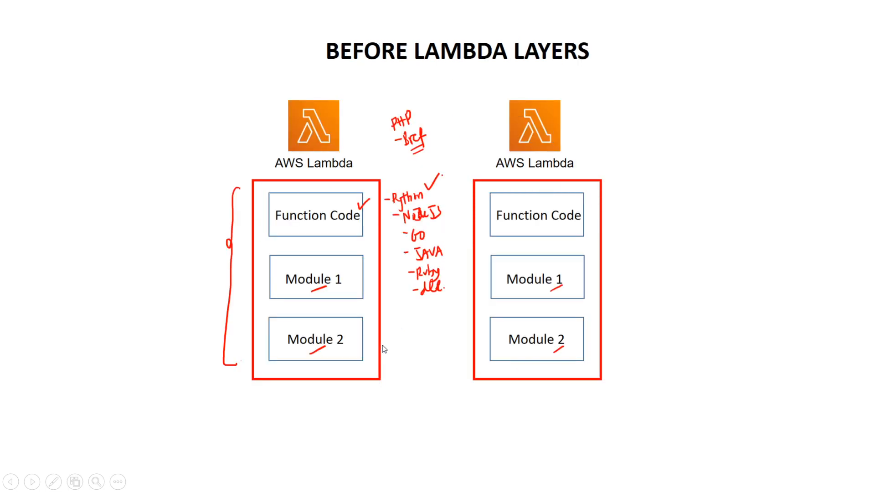